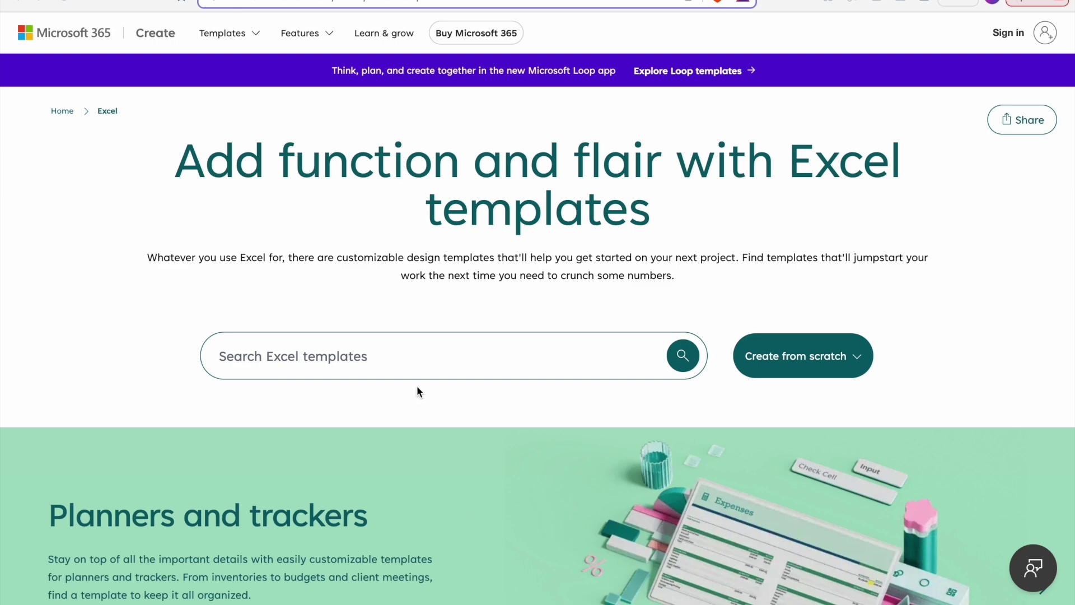
- Browse the Microsoft 365 Create template grid and open the Back To School Planner template page
scroll(417, 386, "down", 3)
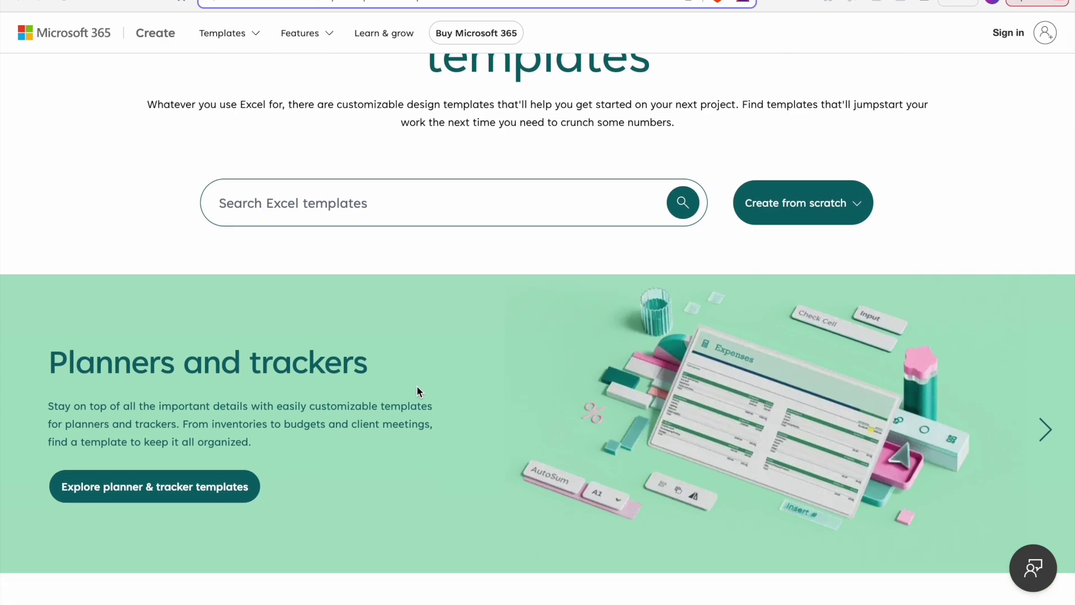
scroll(416, 385, "down", 10)
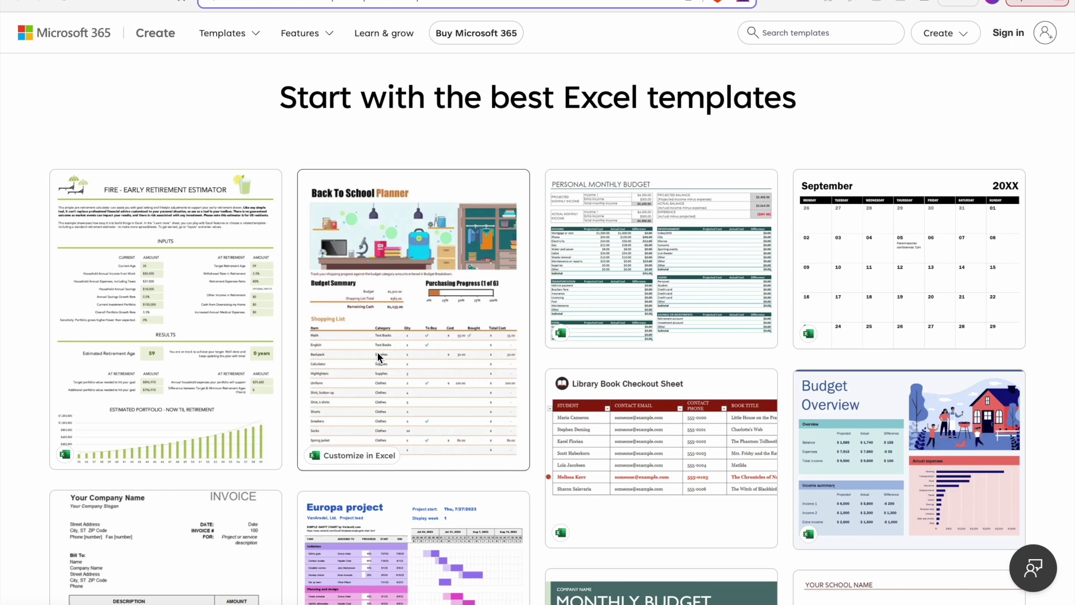
scroll(377, 351, "down", 1)
scroll(378, 351, "down", 3)
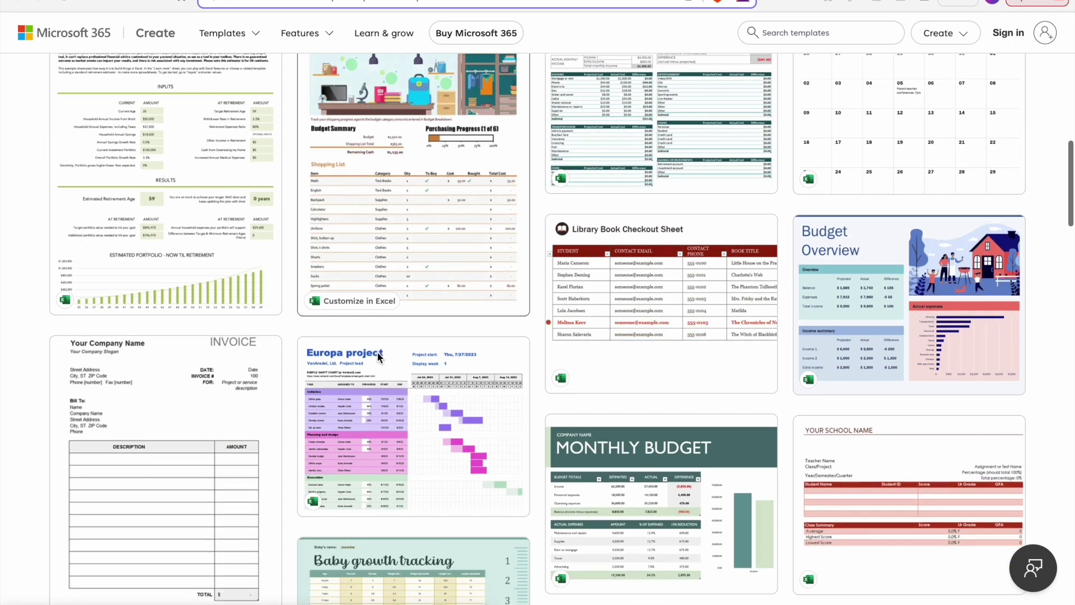
scroll(313, 305, "up", 2)
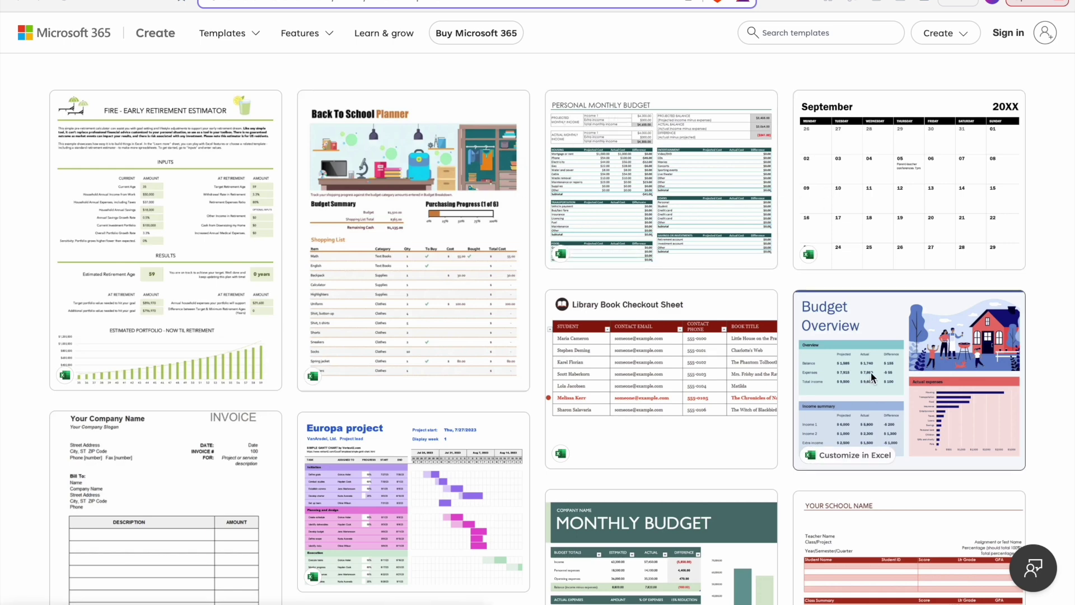
scroll(871, 372, "down", 1)
scroll(871, 372, "down", 1)
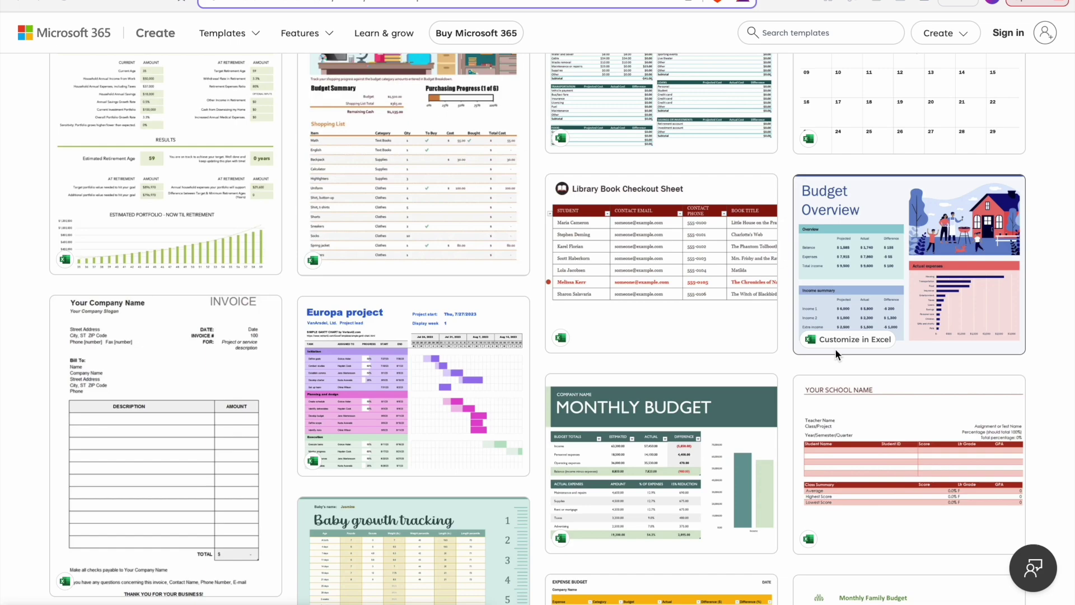
scroll(835, 349, "down", 2)
scroll(454, 451, "down", 5)
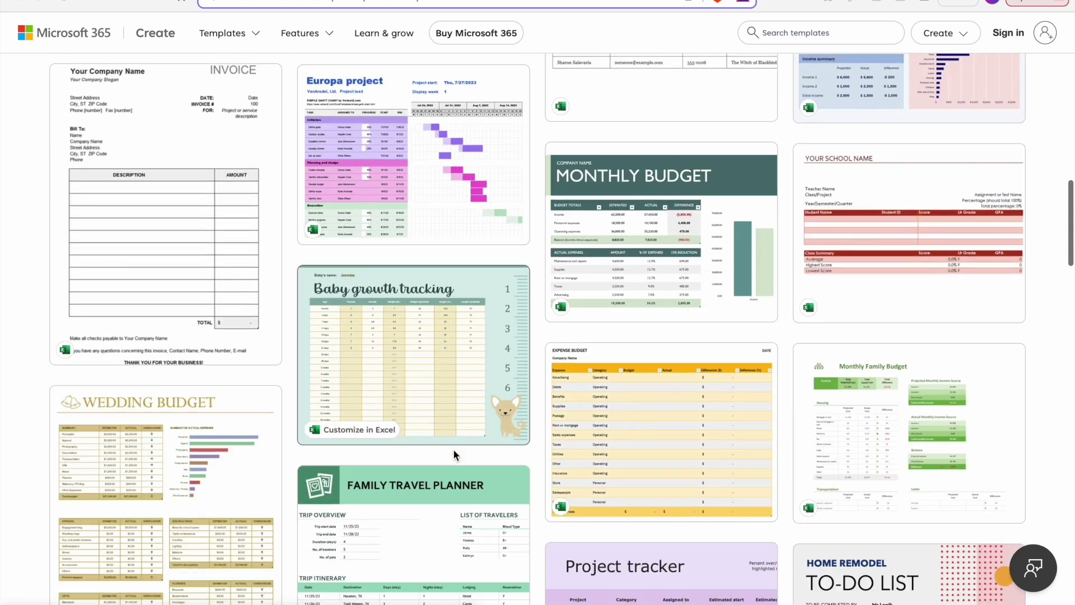
scroll(454, 451, "down", 3)
scroll(453, 454, "down", 3)
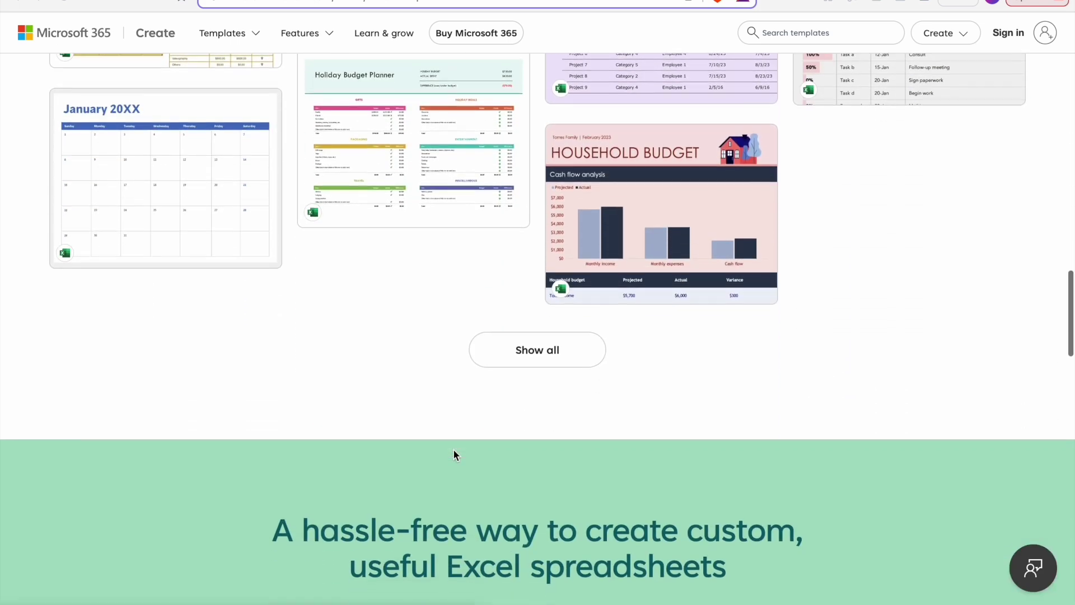
scroll(453, 454, "up", 10)
scroll(452, 449, "up", 5)
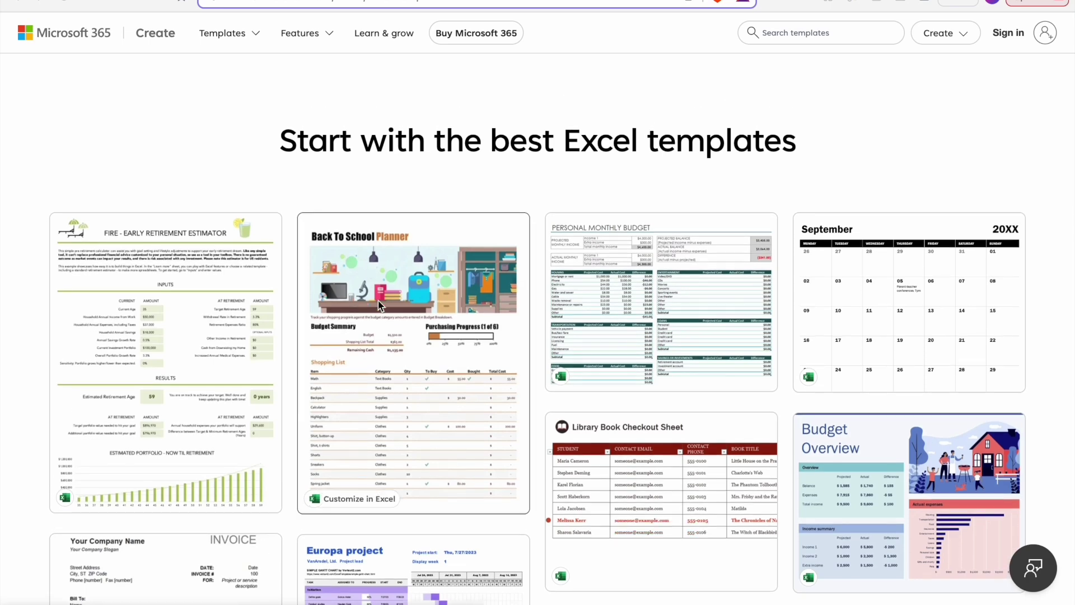
left_click(402, 289)
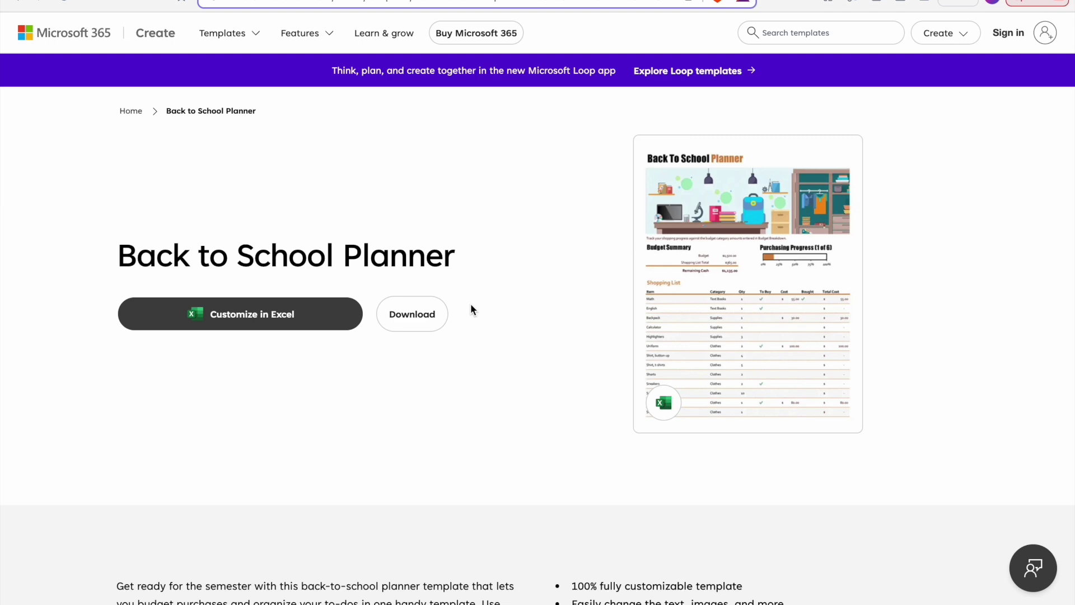
- Switch to the Back to school planner workbook in Excel and scroll its Shopping list
key("ctrl+Left")
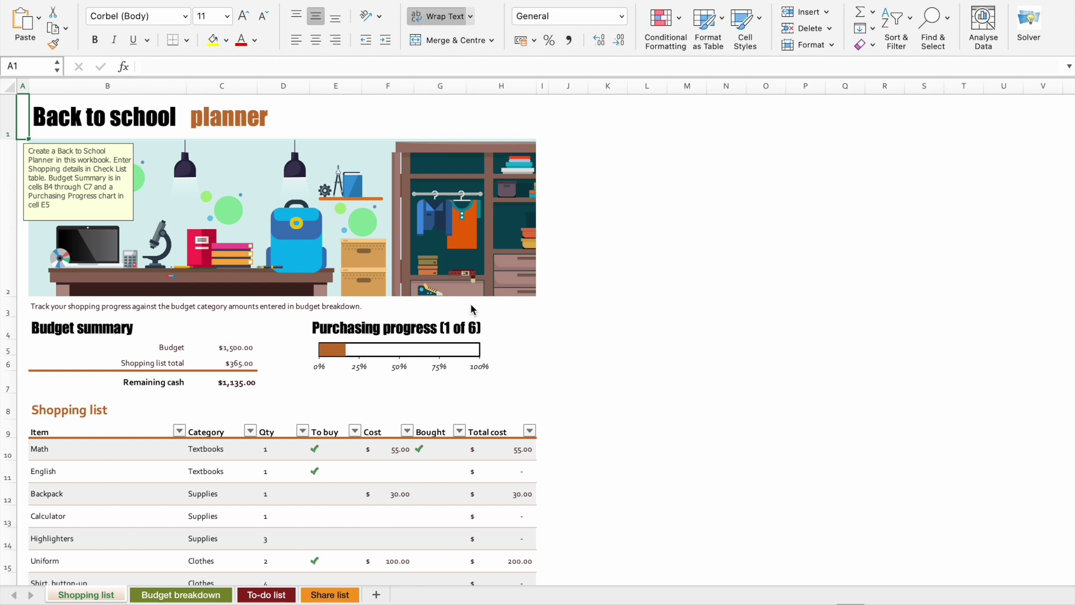
scroll(472, 309, "down", 3)
scroll(471, 310, "up", 2)
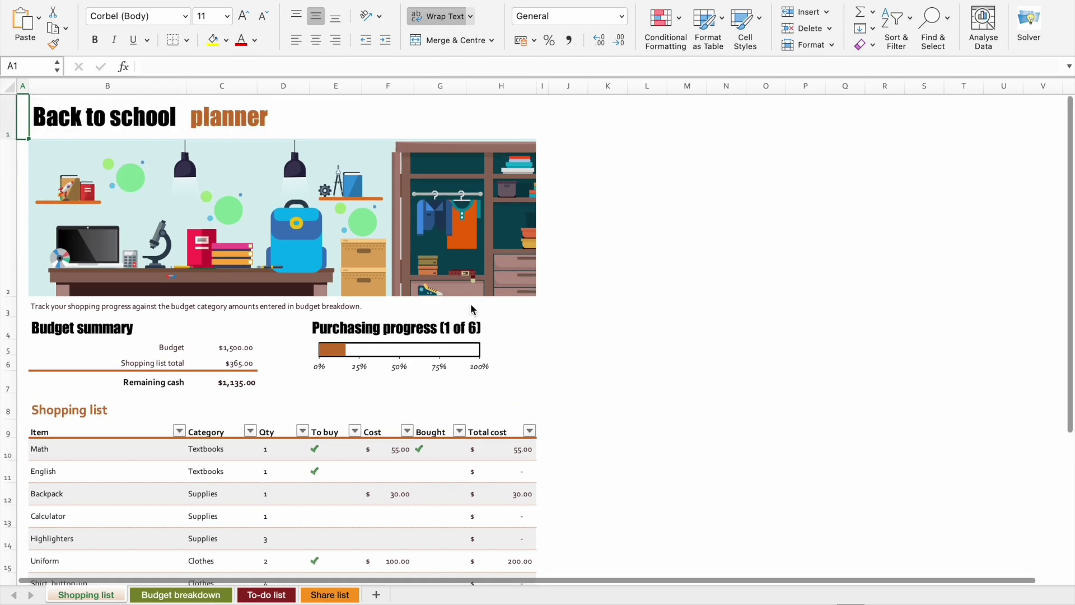
scroll(472, 310, "down", 5)
scroll(472, 310, "down", 1)
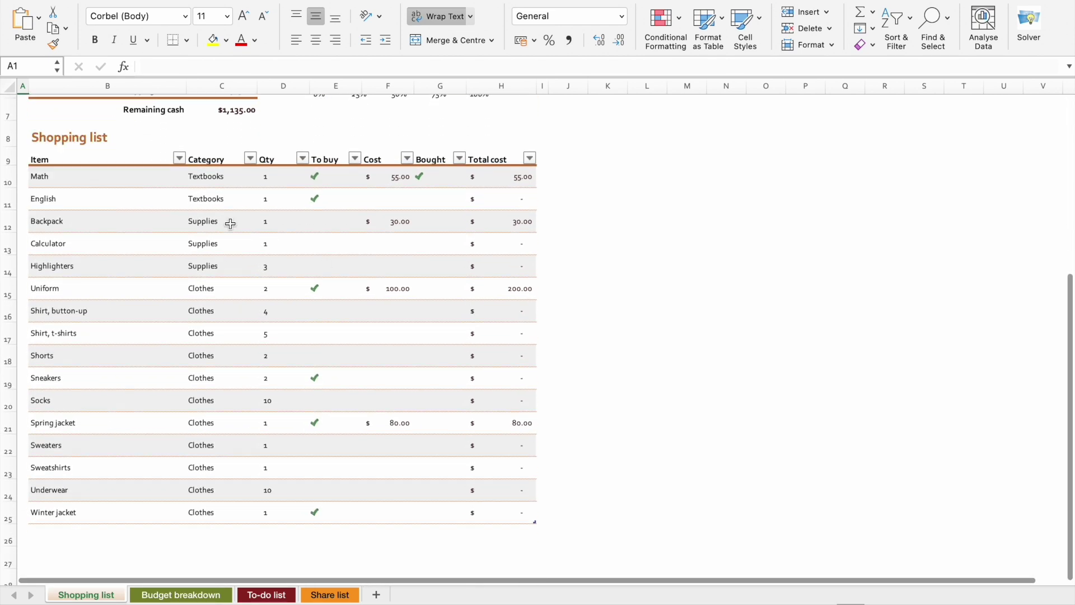
- Inspect the Math and English items, and Math's To buy, Cost, Bought and Total cost values
left_click(77, 182)
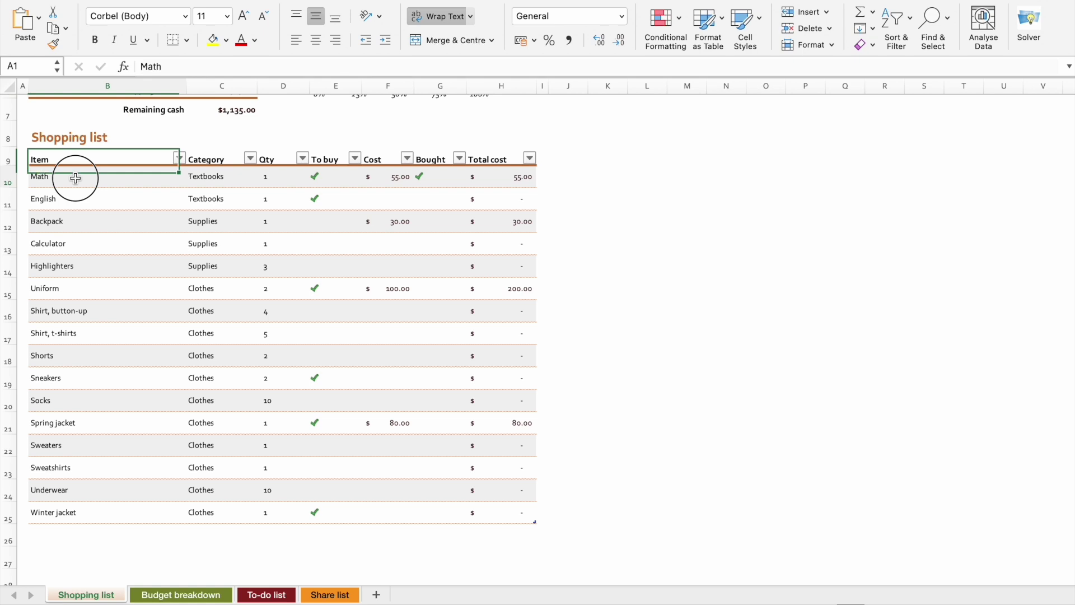
left_click(68, 203)
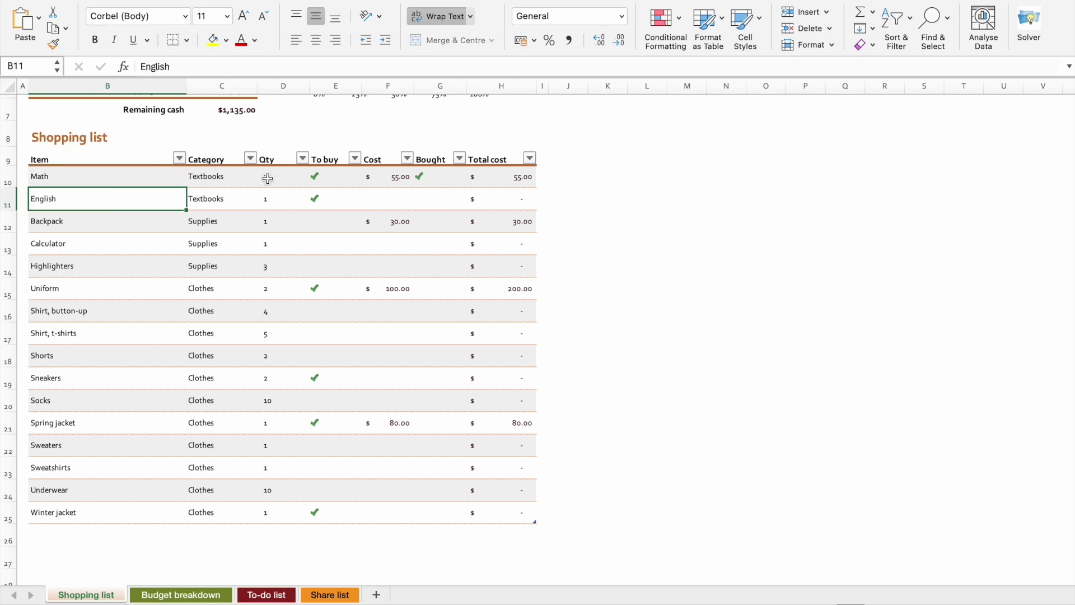
left_click(330, 175)
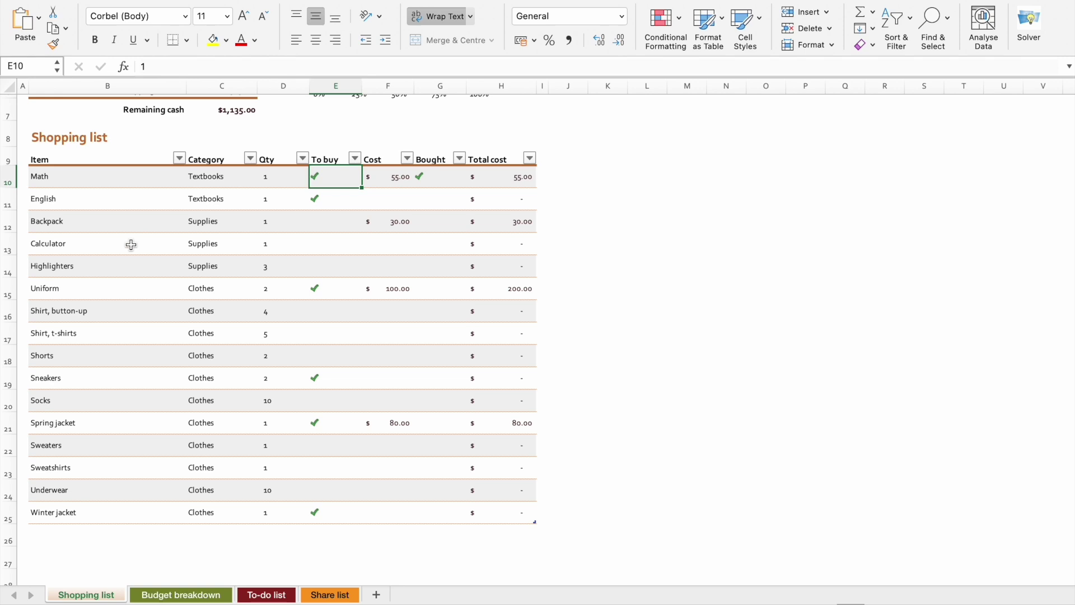
left_click(392, 176)
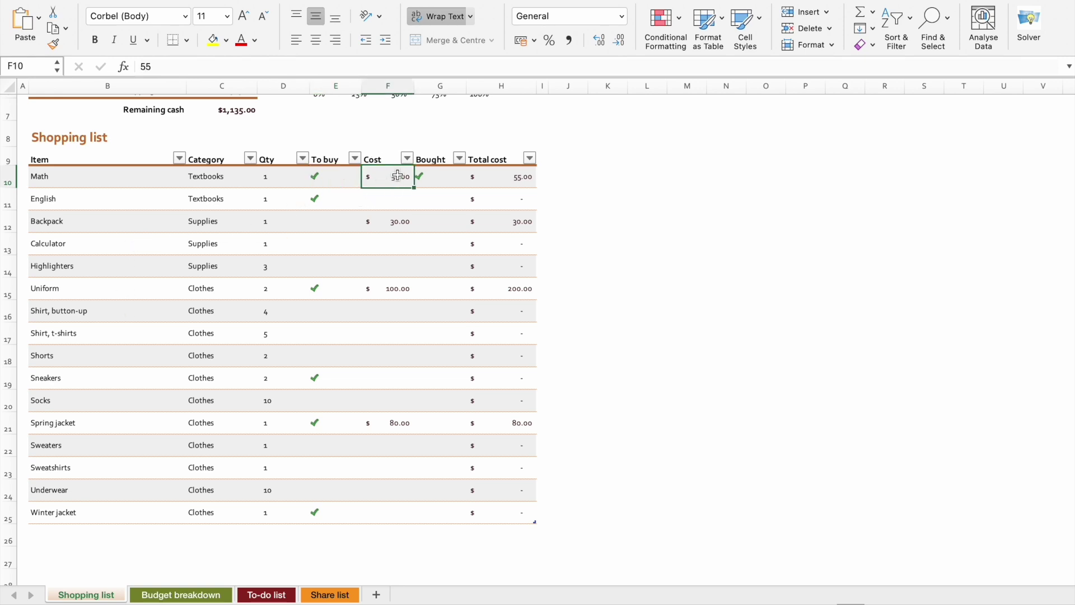
left_click(434, 176)
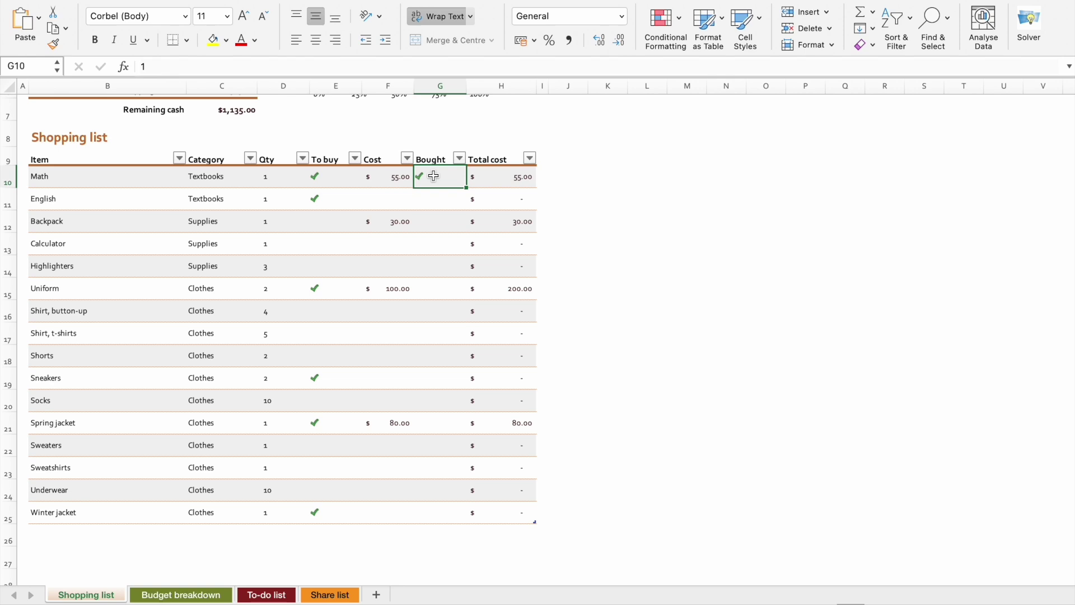
left_click(492, 183)
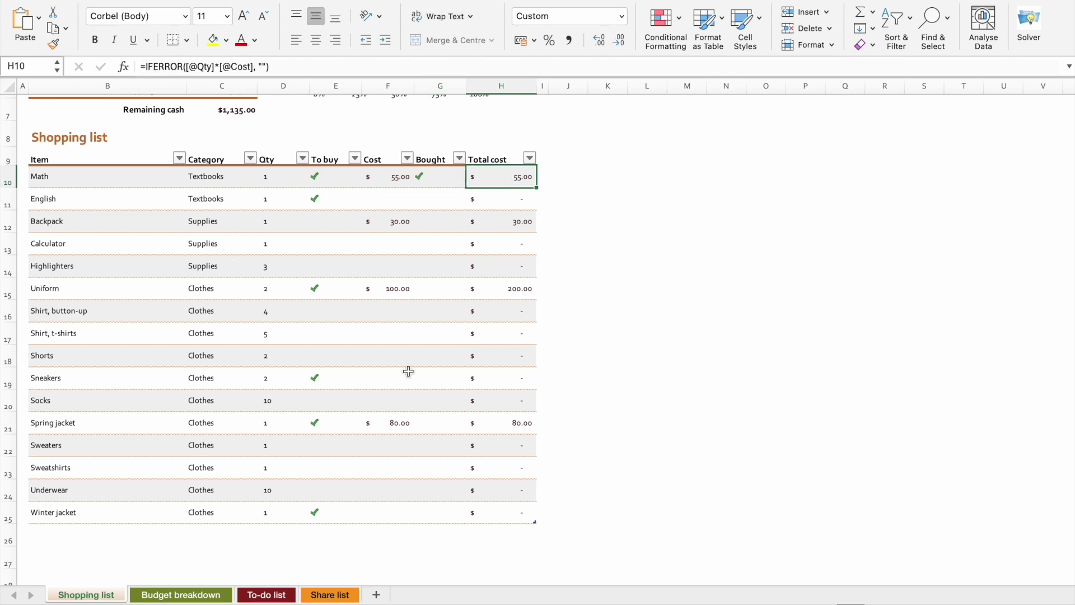
- Review the Budget breakdown, To-do list and Share list sheets, dismissing the Share list note
left_click(173, 594)
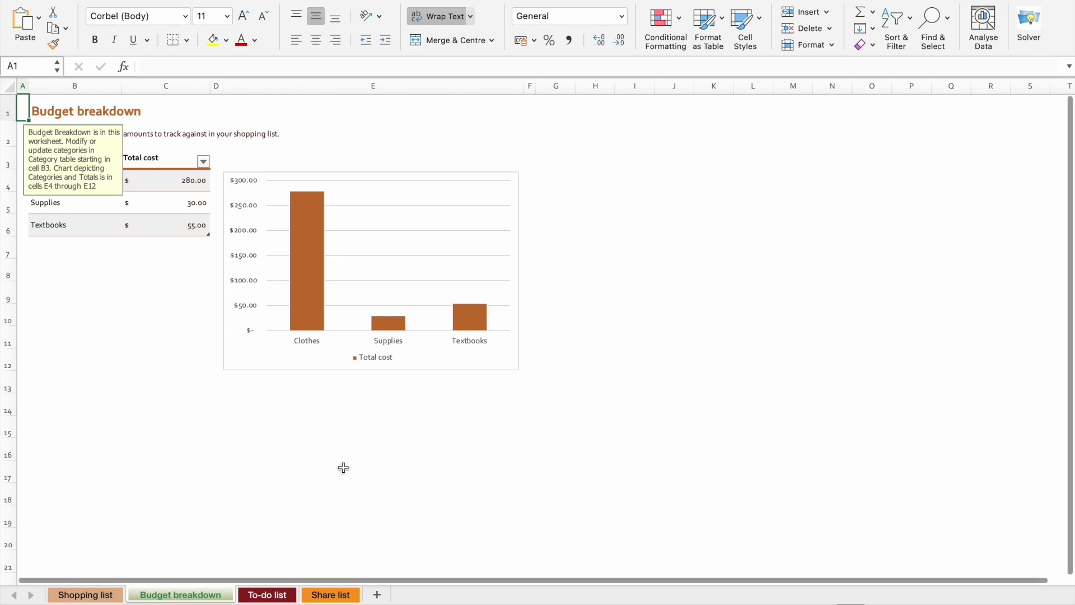
left_click(265, 596)
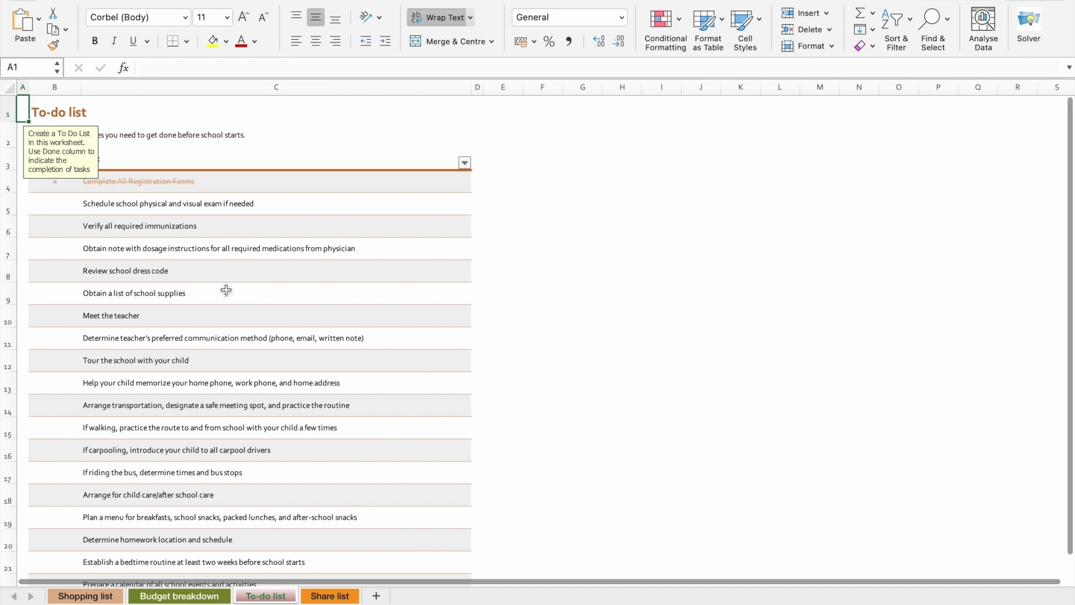
scroll(232, 358, "down", 5)
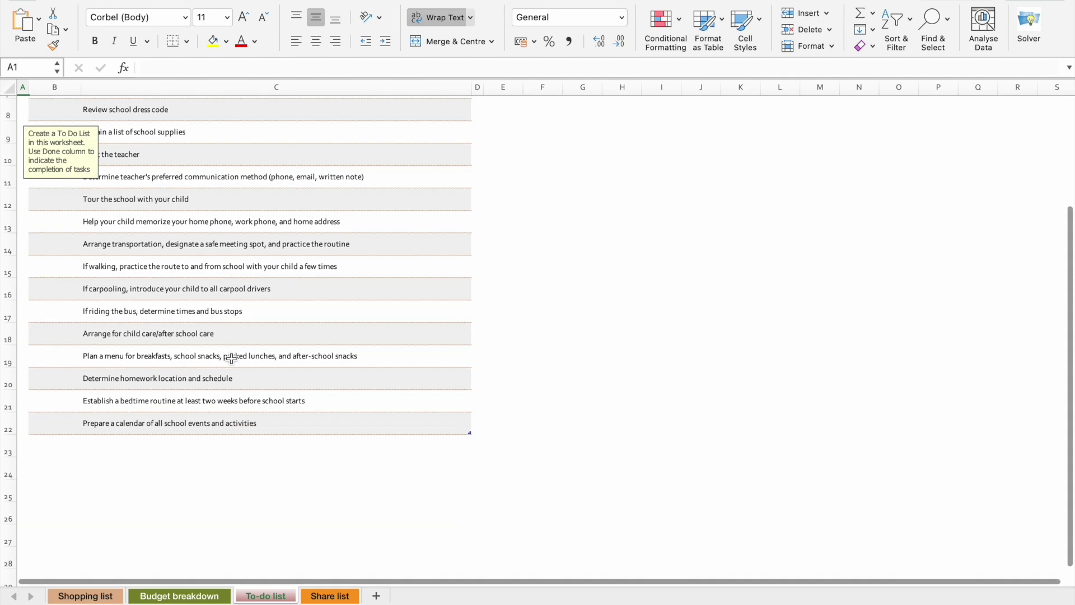
scroll(231, 359, "up", 5)
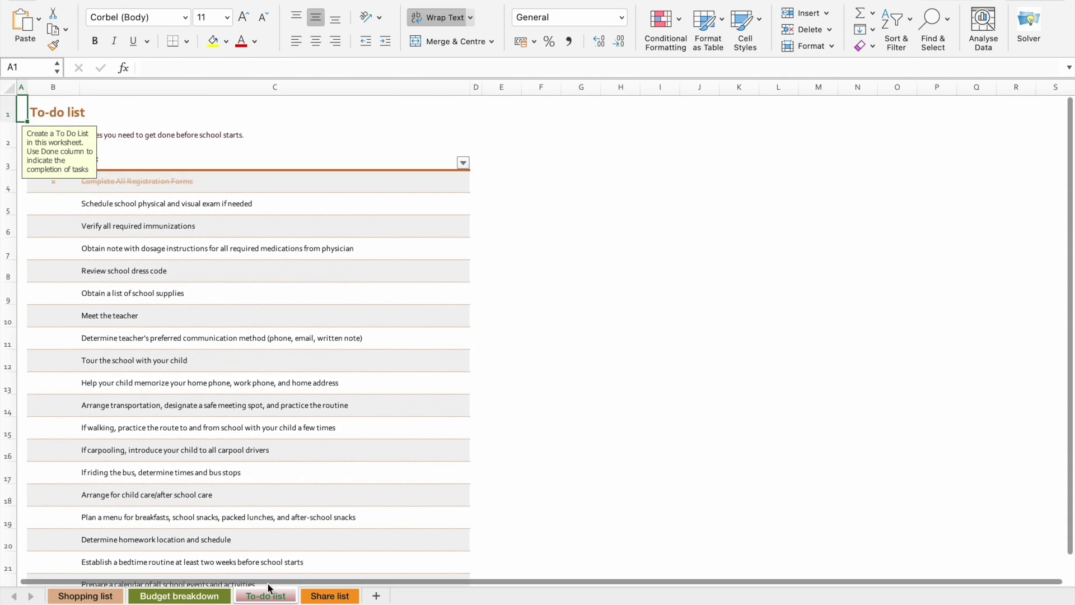
left_click(326, 595)
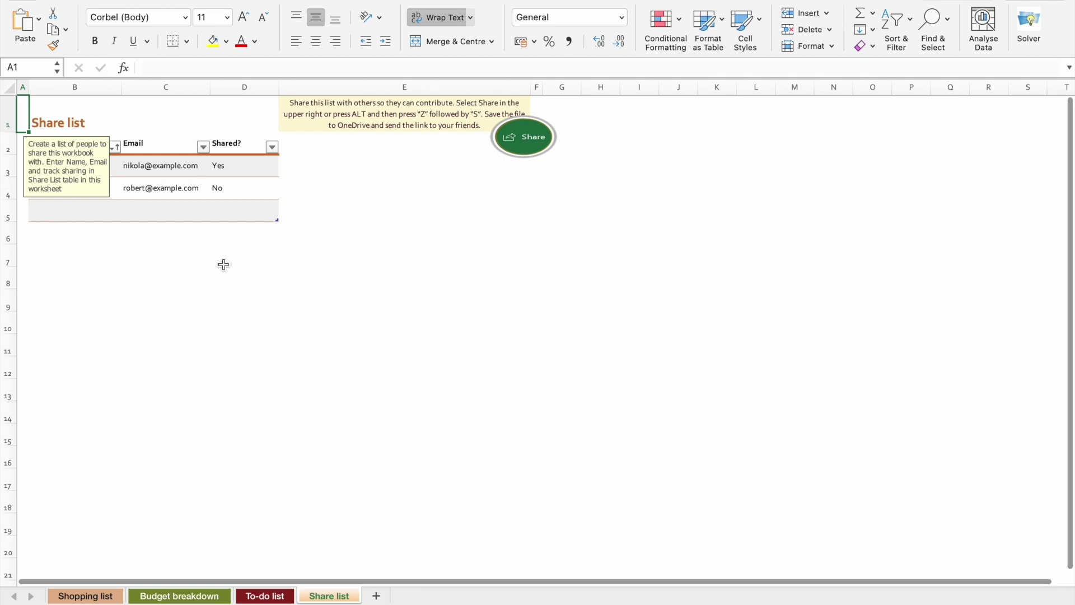
left_click(251, 303)
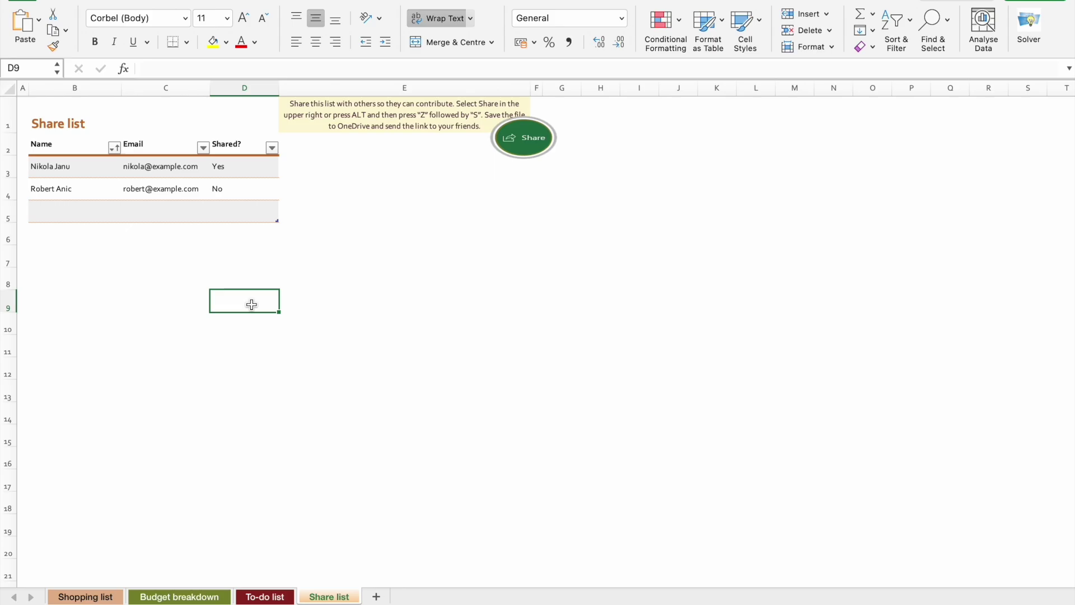
scroll(596, 467, "down", 2)
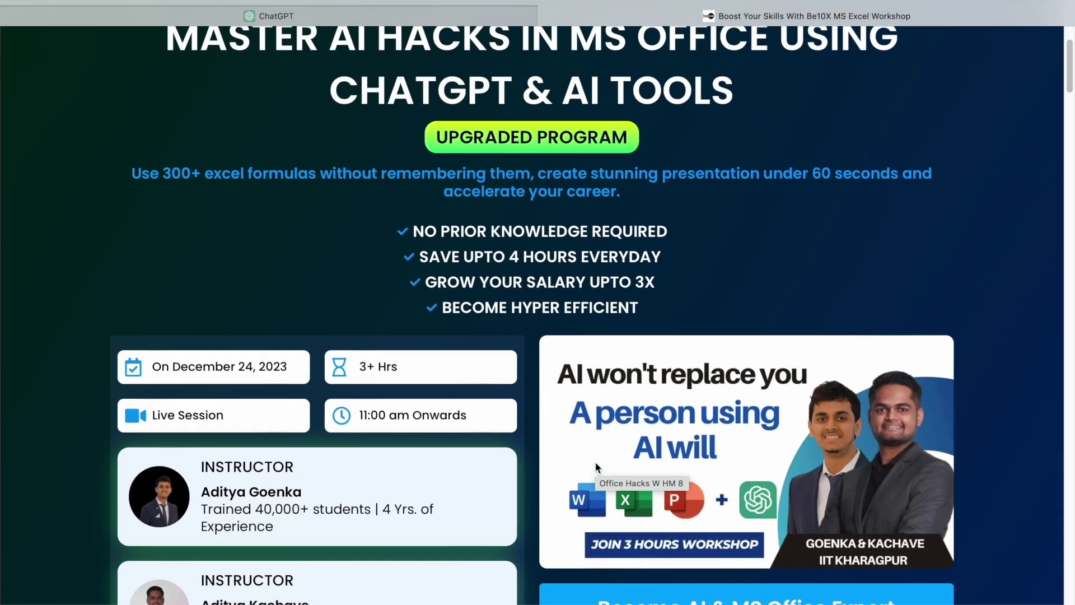
scroll(596, 467, "down", 5)
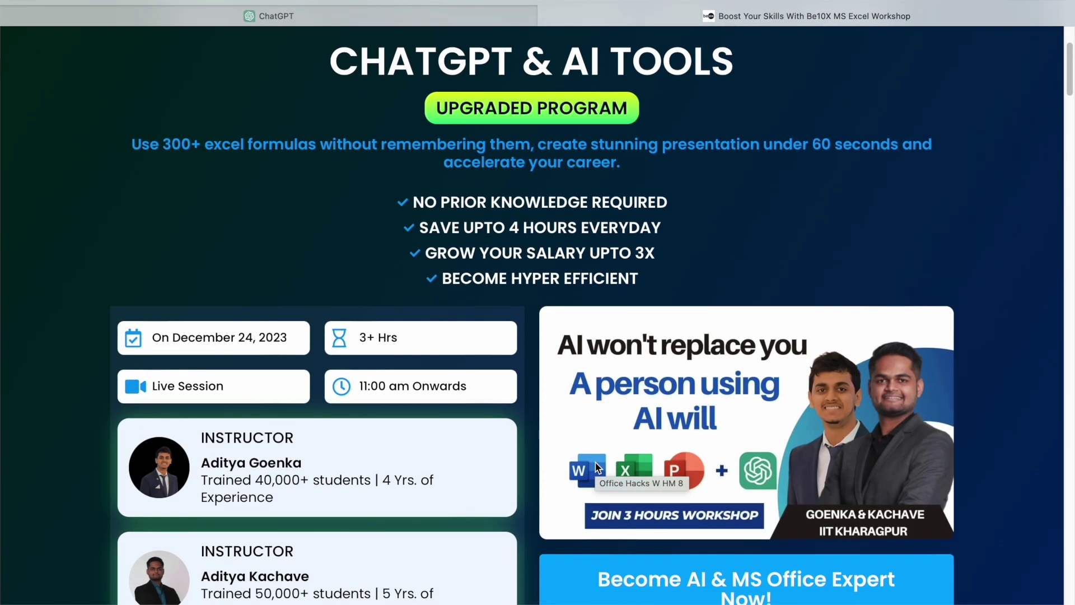
scroll(596, 467, "down", 5)
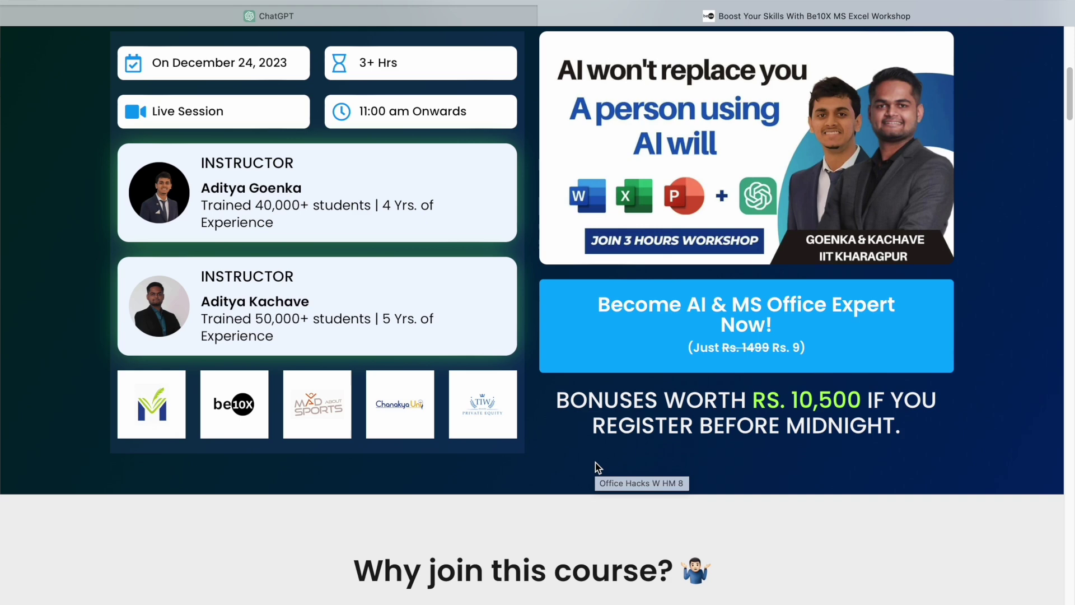
scroll(596, 462, "down", 6)
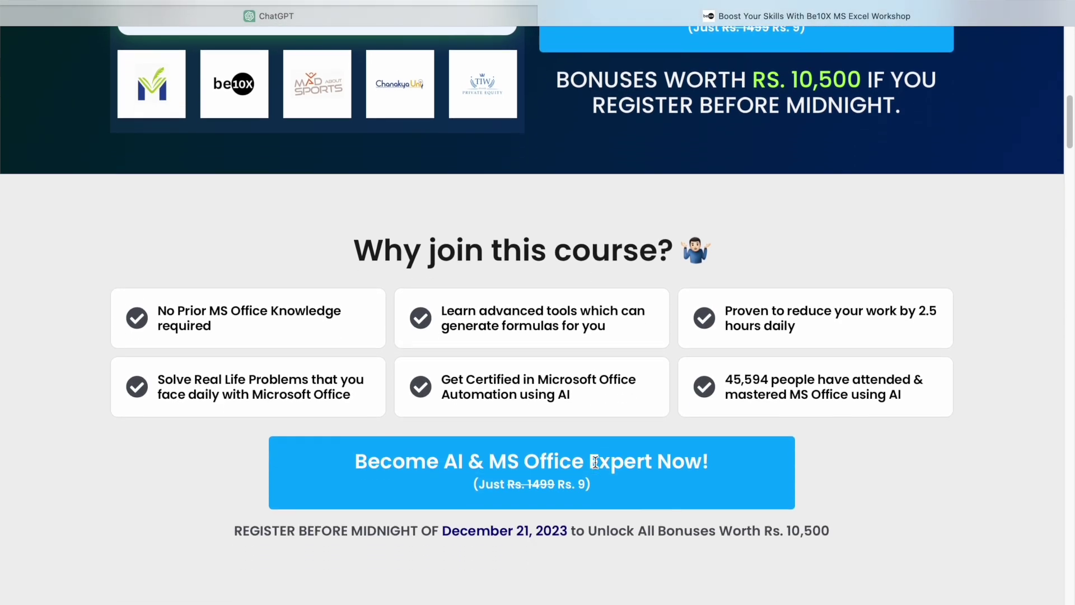
scroll(596, 462, "down", 6)
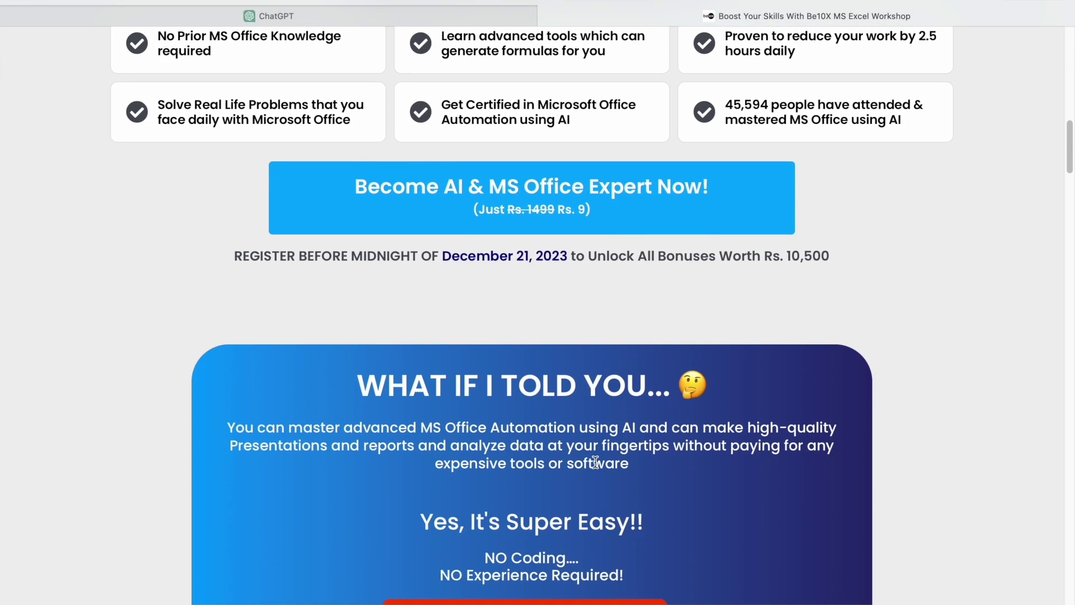
scroll(596, 466, "down", 6)
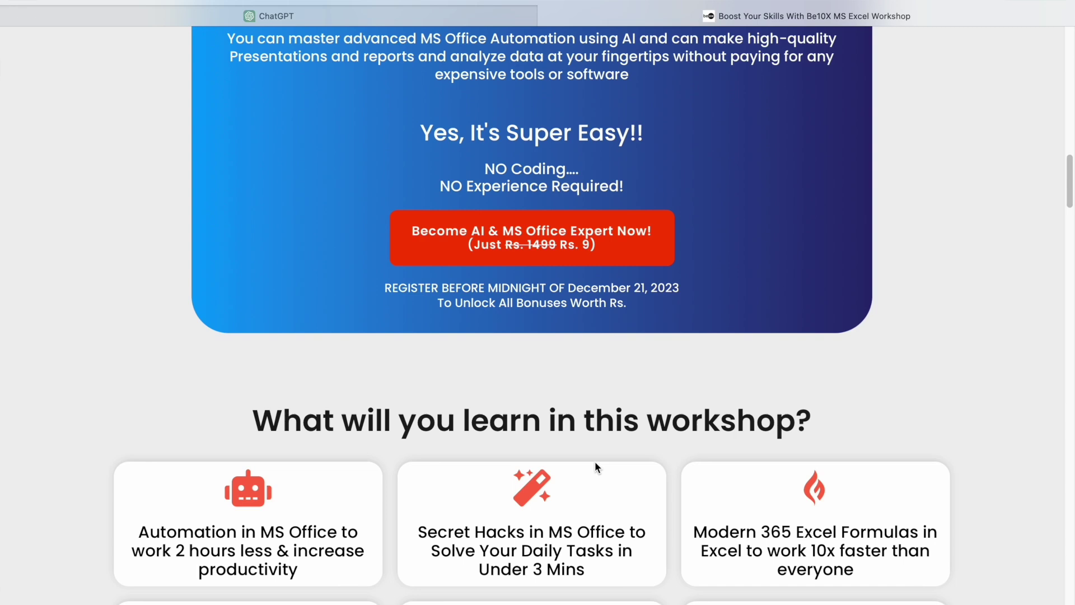
scroll(596, 466, "down", 6)
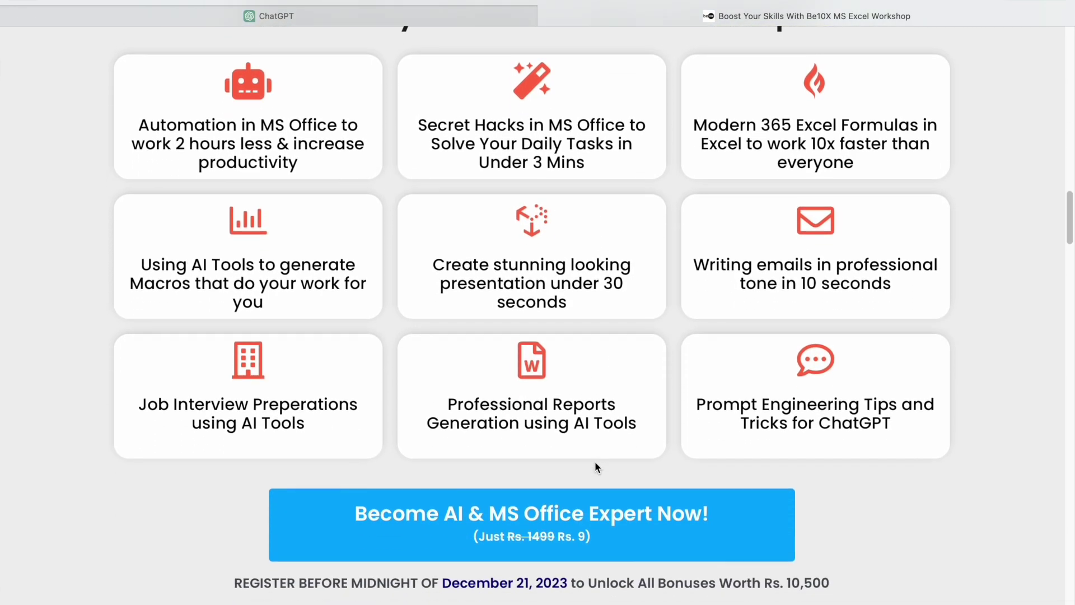
scroll(595, 462, "down", 2)
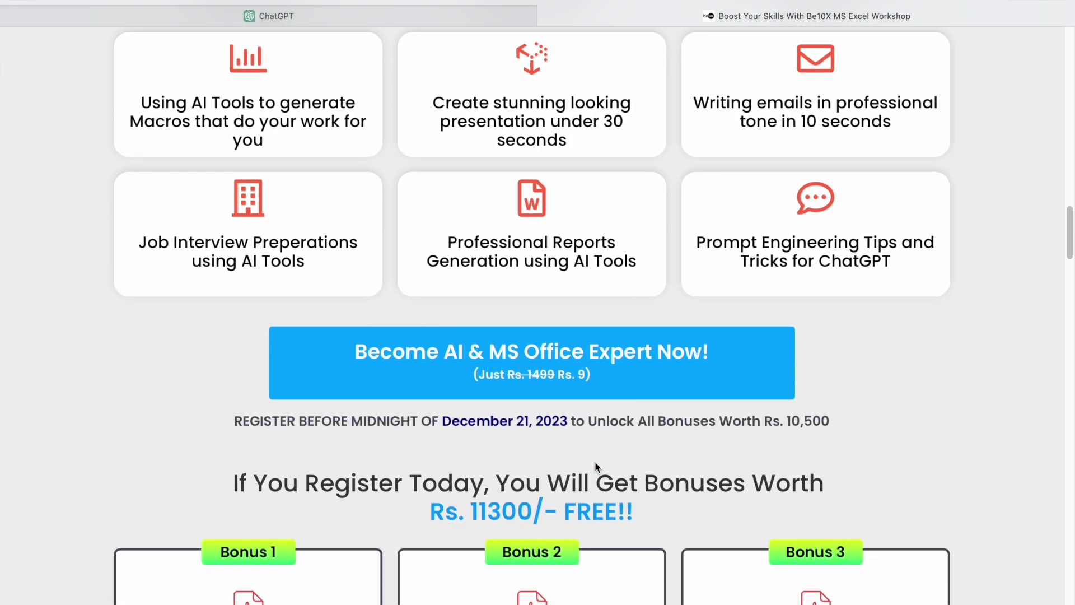
scroll(594, 464, "down", 5)
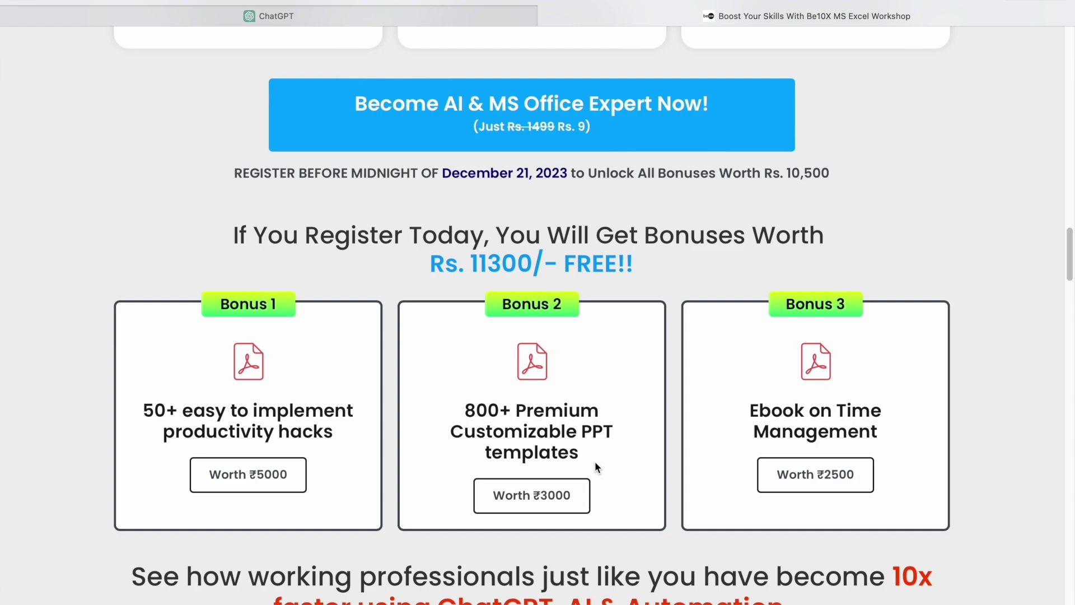
scroll(595, 465, "down", 1)
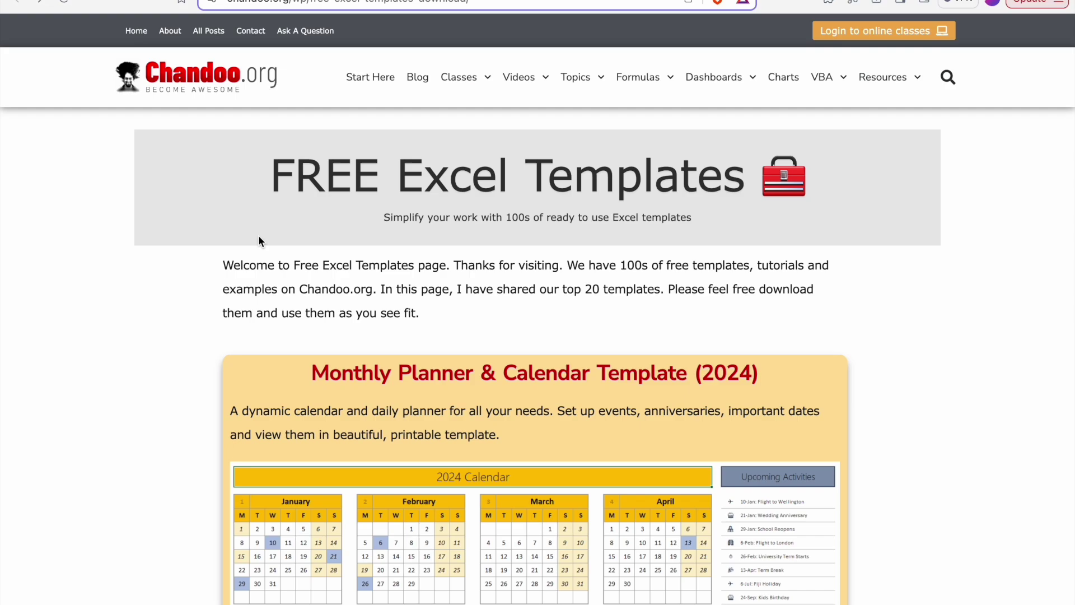
- Scroll the Chandoo.org free templates page down to the Invoice Template download button
scroll(258, 240, "down", 10)
scroll(259, 240, "down", 15)
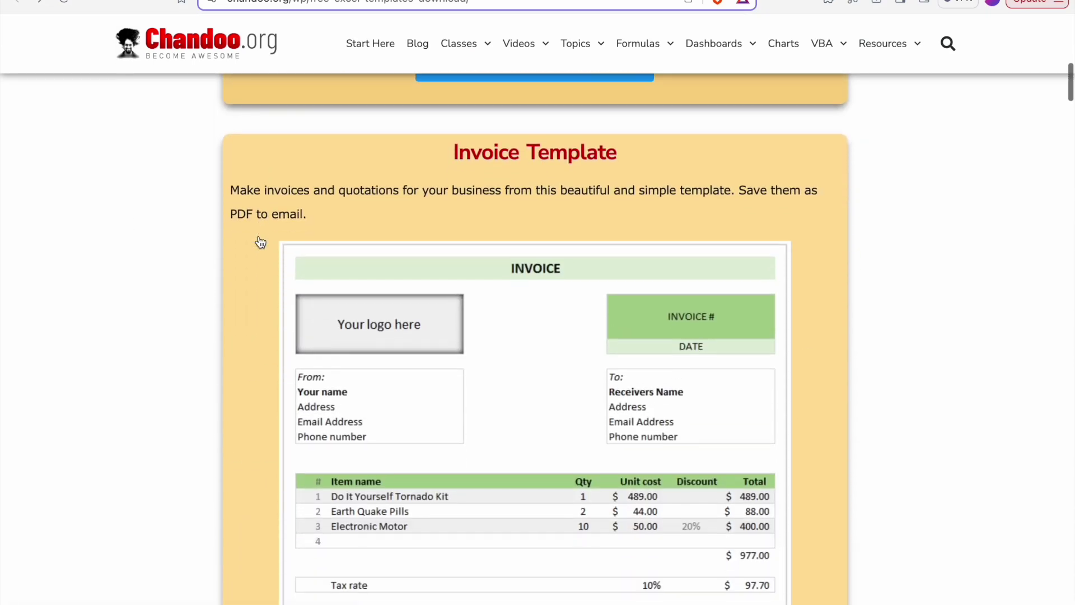
scroll(258, 241, "up", 20)
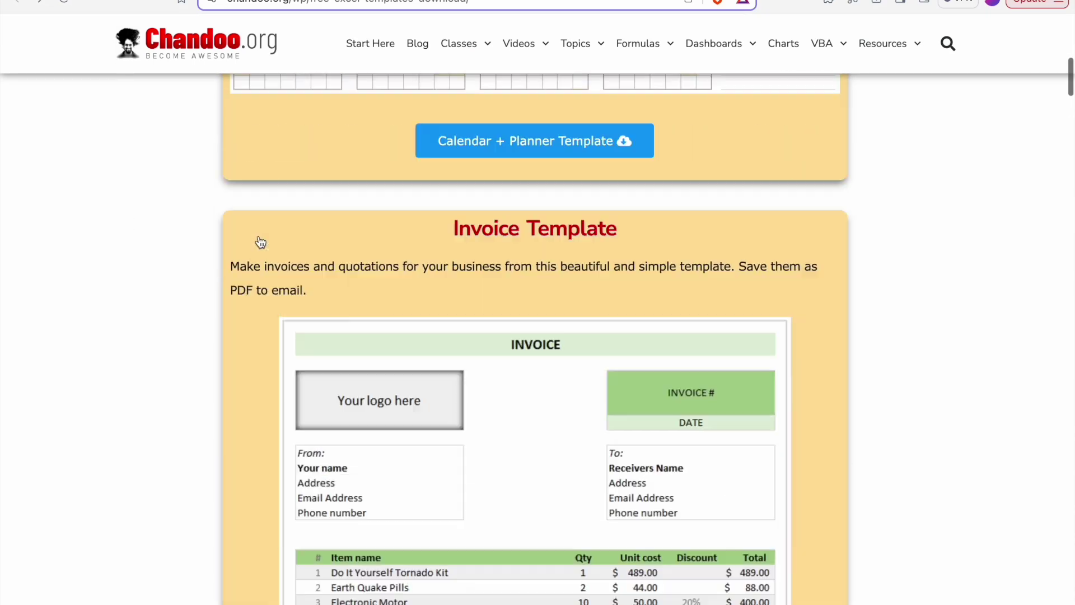
scroll(259, 236, "down", 3)
scroll(258, 238, "down", 8)
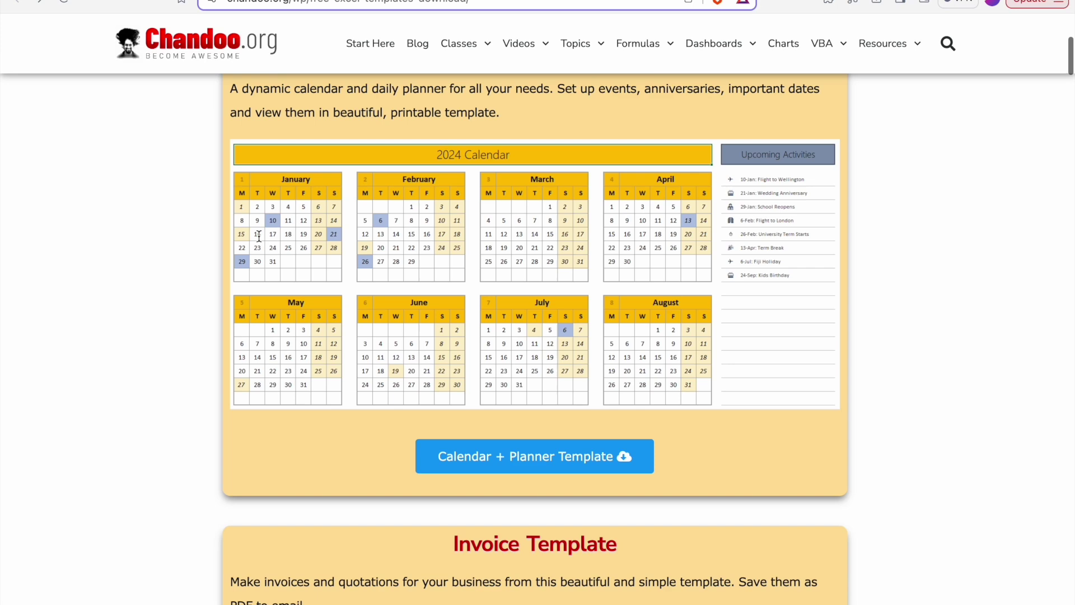
scroll(259, 241, "down", 15)
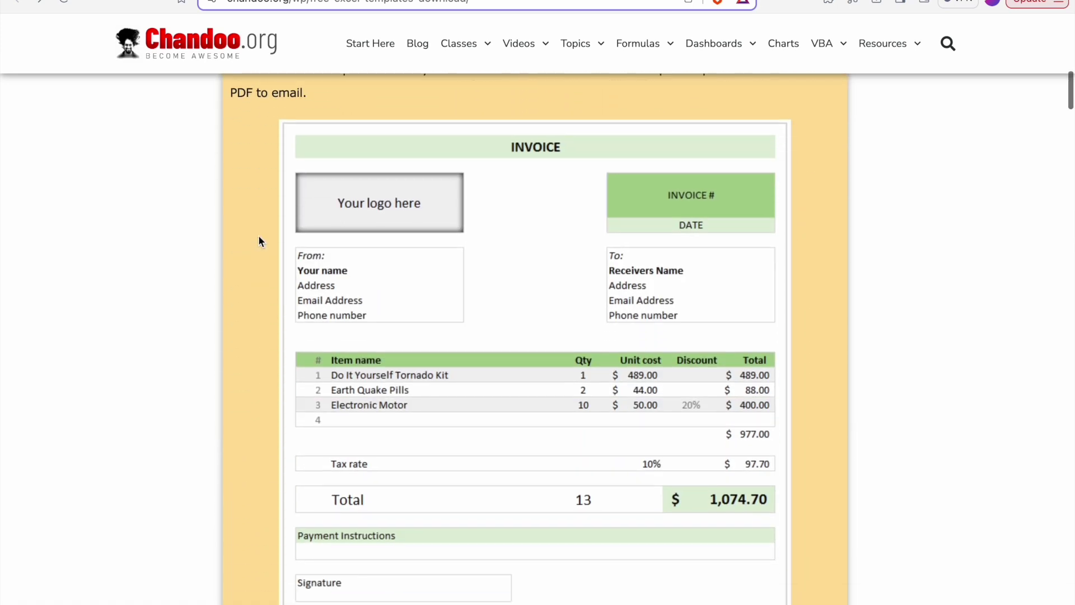
scroll(260, 240, "down", 10)
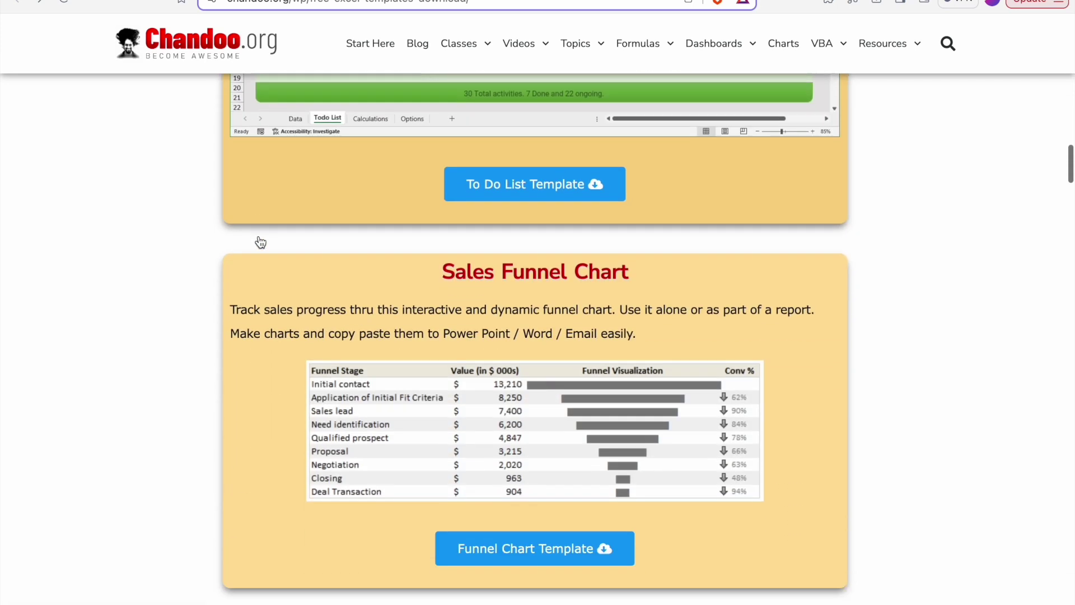
scroll(259, 241, "down", 7)
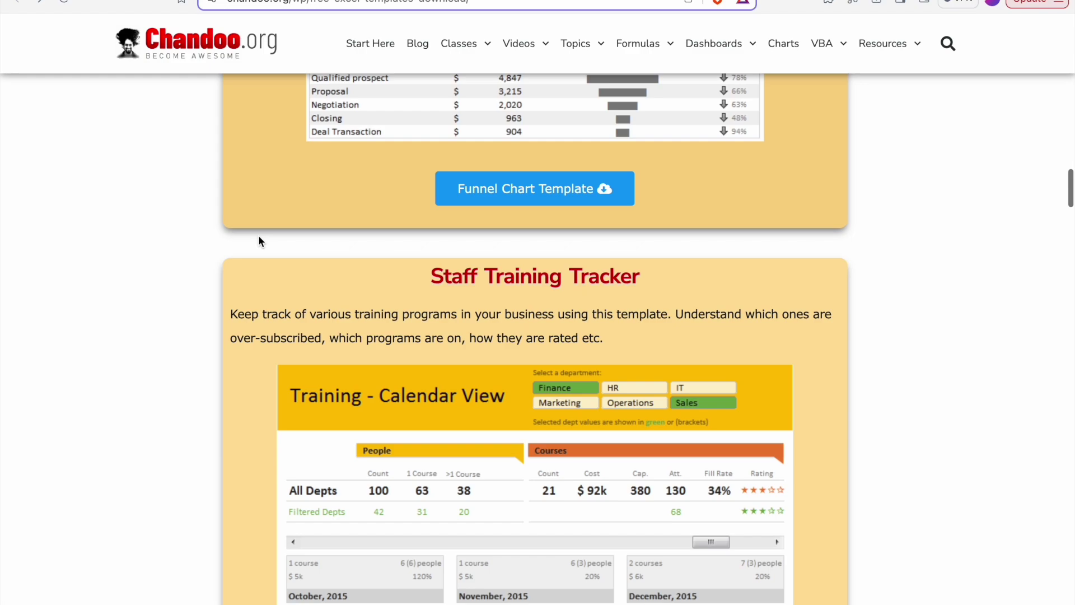
scroll(259, 241, "up", 2)
scroll(258, 240, "down", 18)
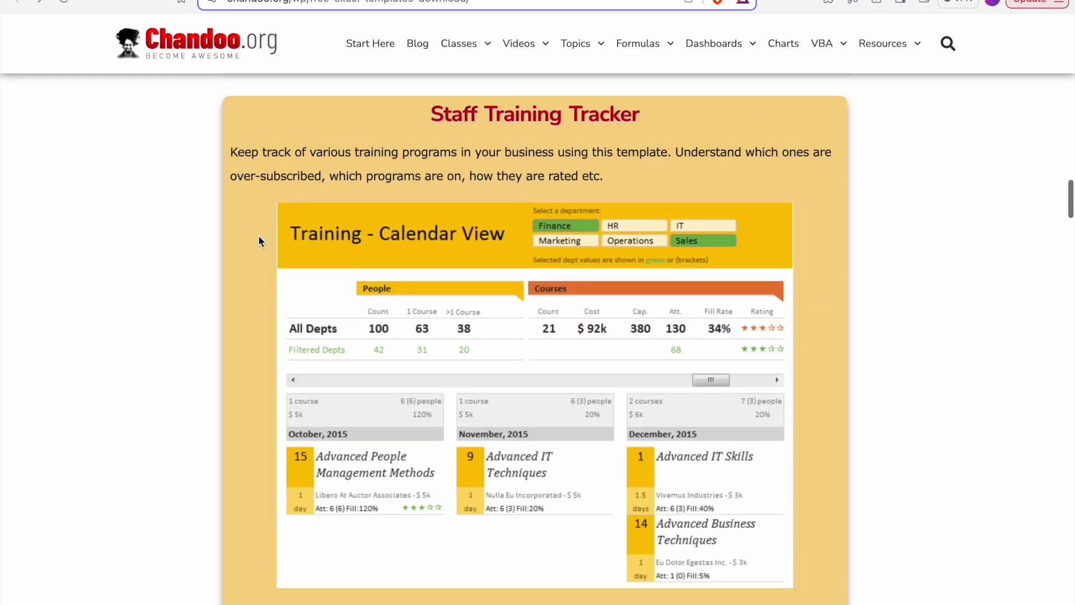
scroll(259, 240, "down", 20)
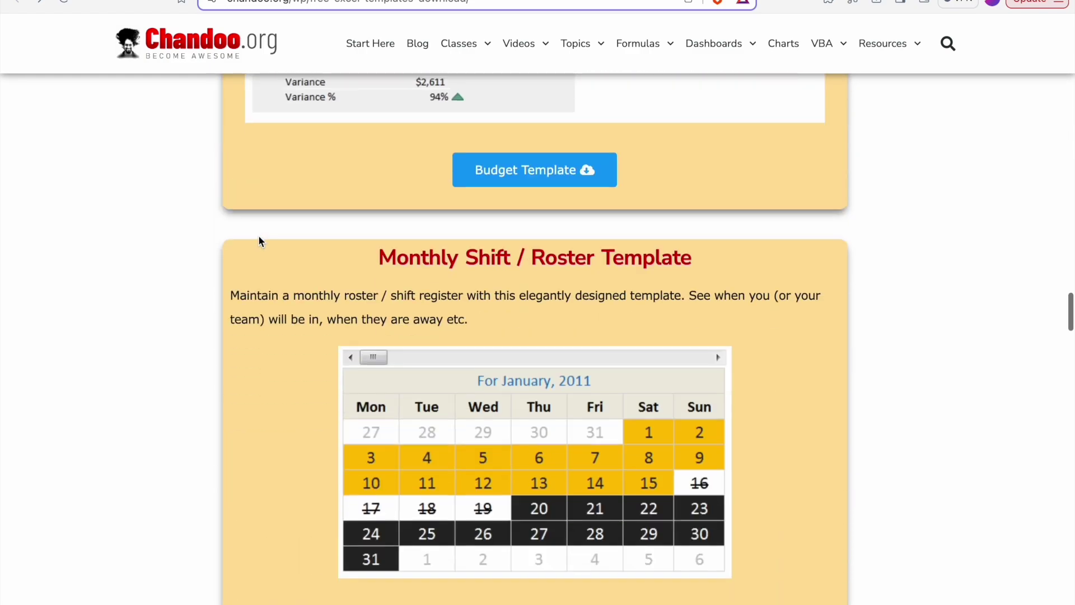
scroll(259, 241, "up", 20)
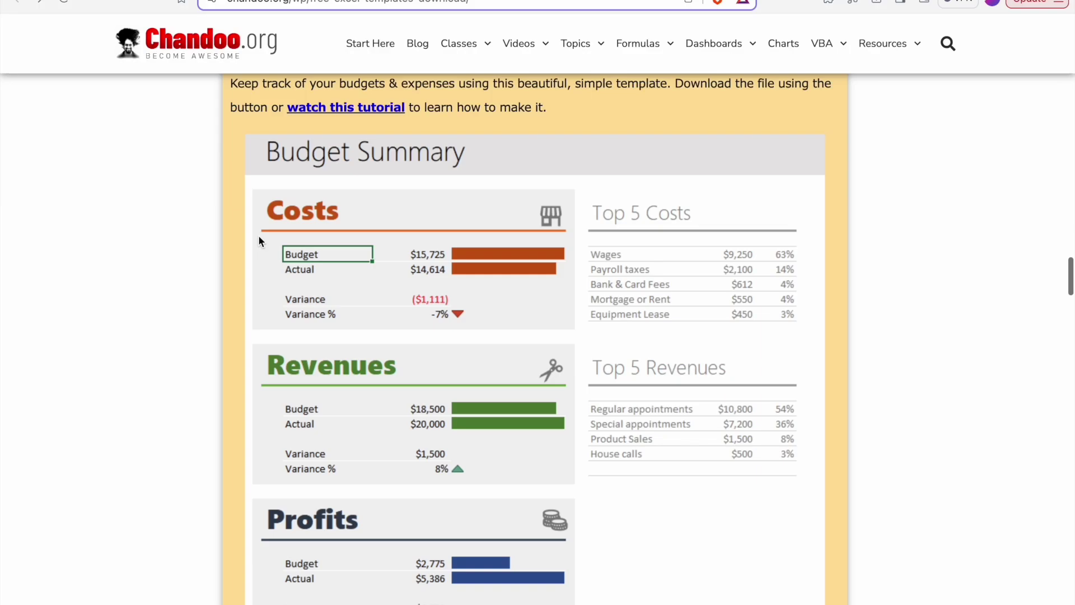
scroll(259, 240, "up", 15)
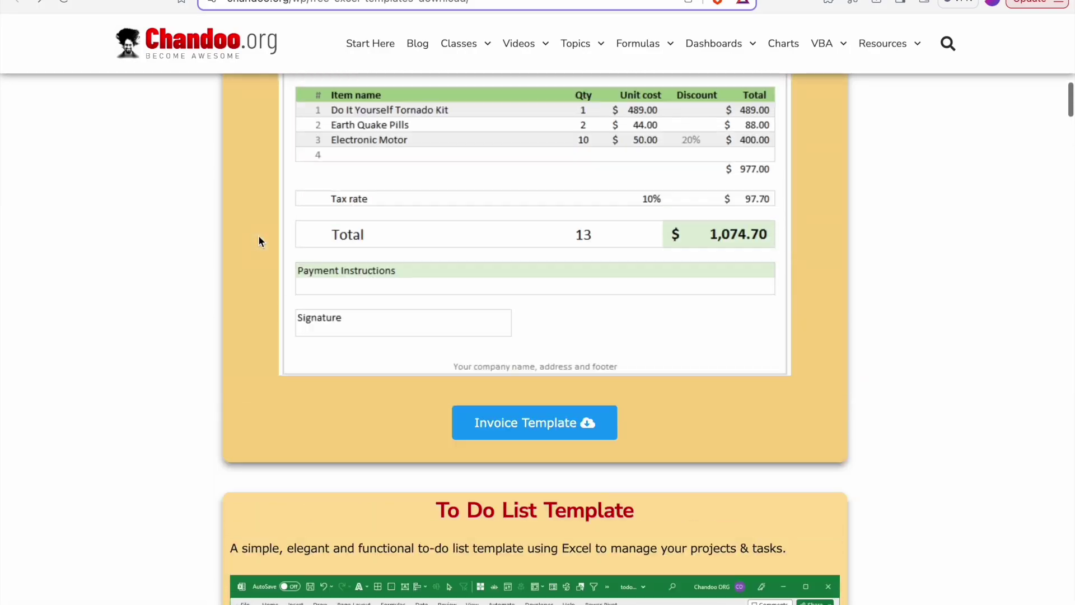
scroll(259, 241, "down", 5)
scroll(259, 241, "down", 7)
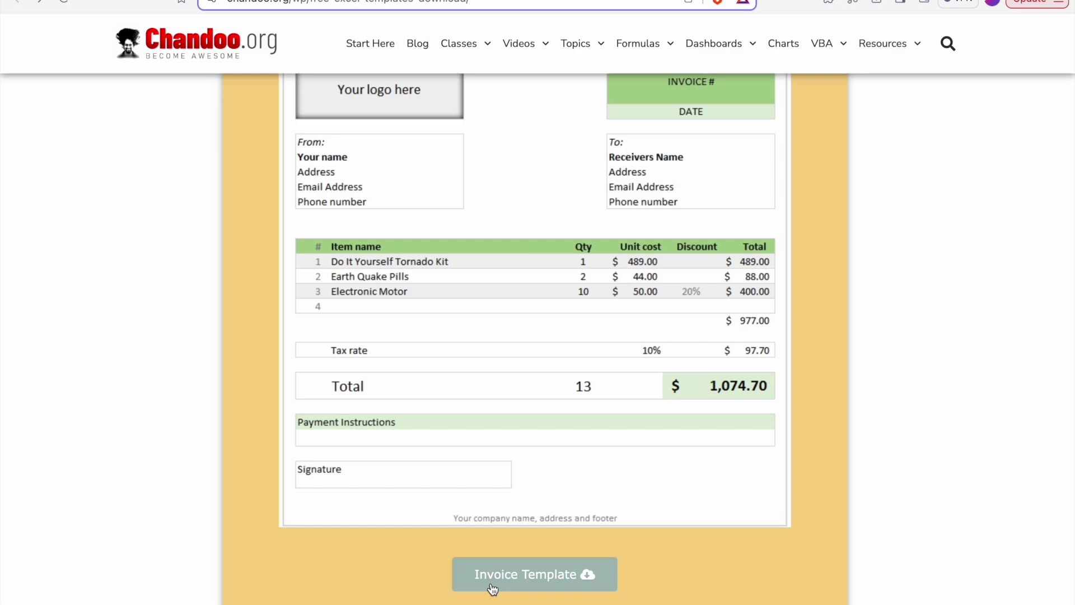
- Open Chandoo's Free Invoice Template article and look over its download section
left_click(541, 583)
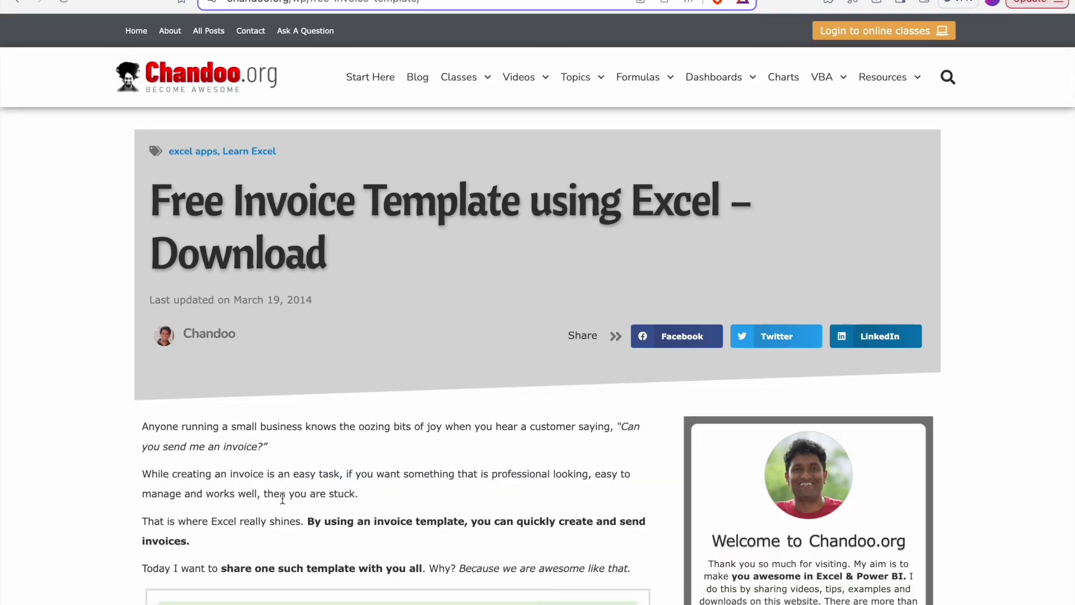
scroll(282, 497, "down", 15)
scroll(271, 488, "up", 1)
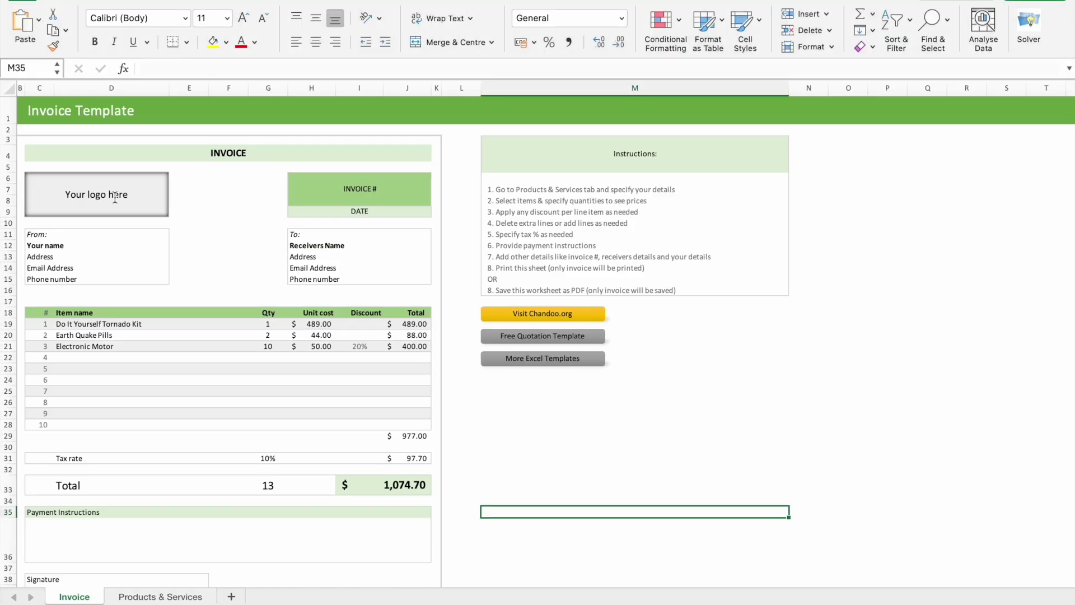
- Review the invoice's logo placeholder and the sender's name, address, email and phone cells
scroll(99, 229, "down", 1)
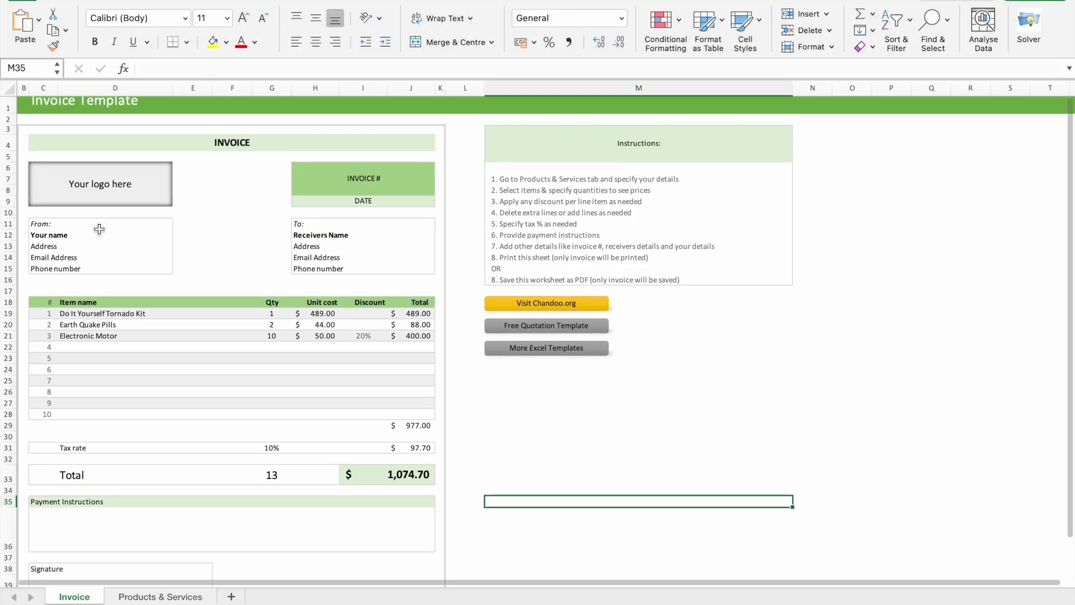
left_click(87, 173)
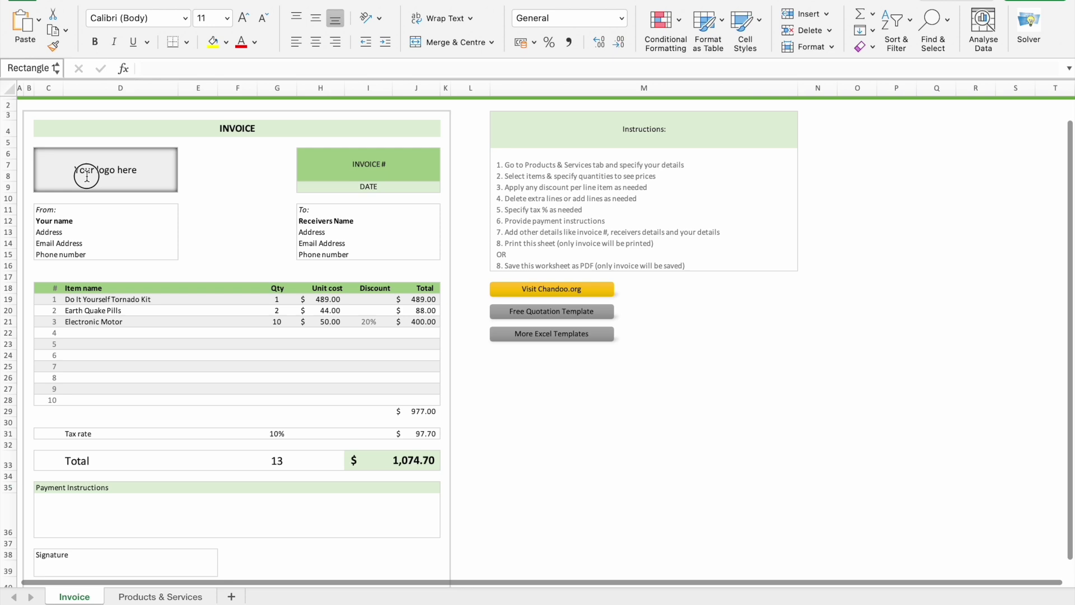
left_click(194, 179)
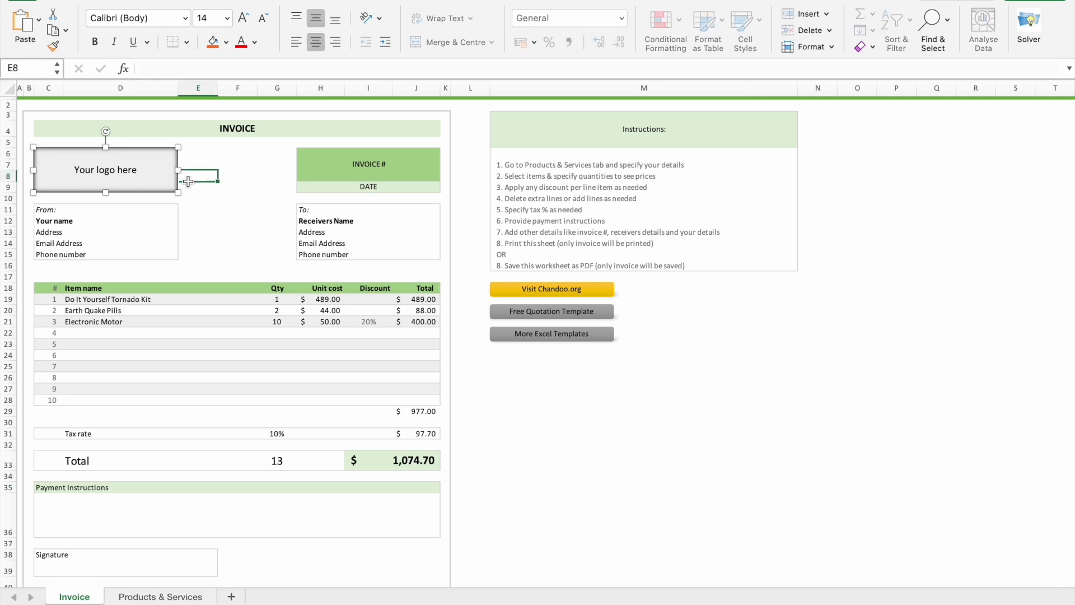
left_click(112, 223)
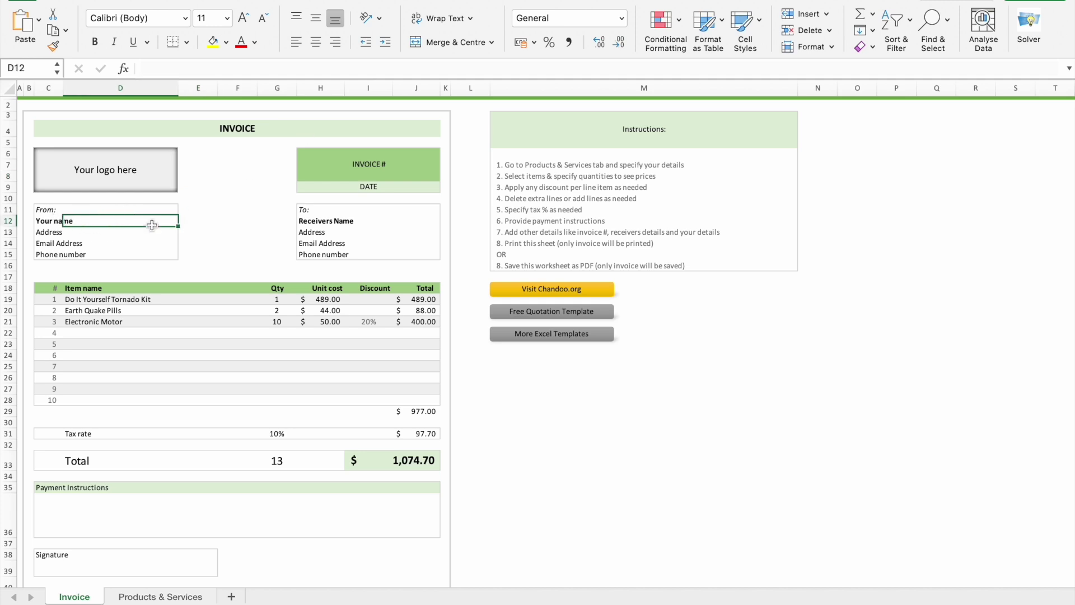
left_click(106, 232)
left_click(105, 245)
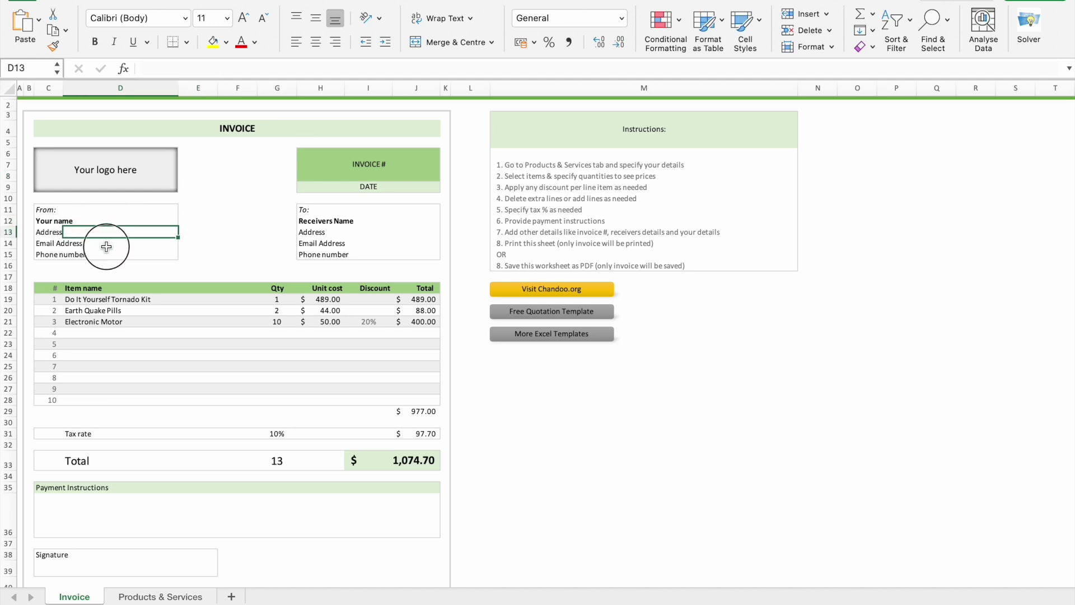
left_click(108, 258)
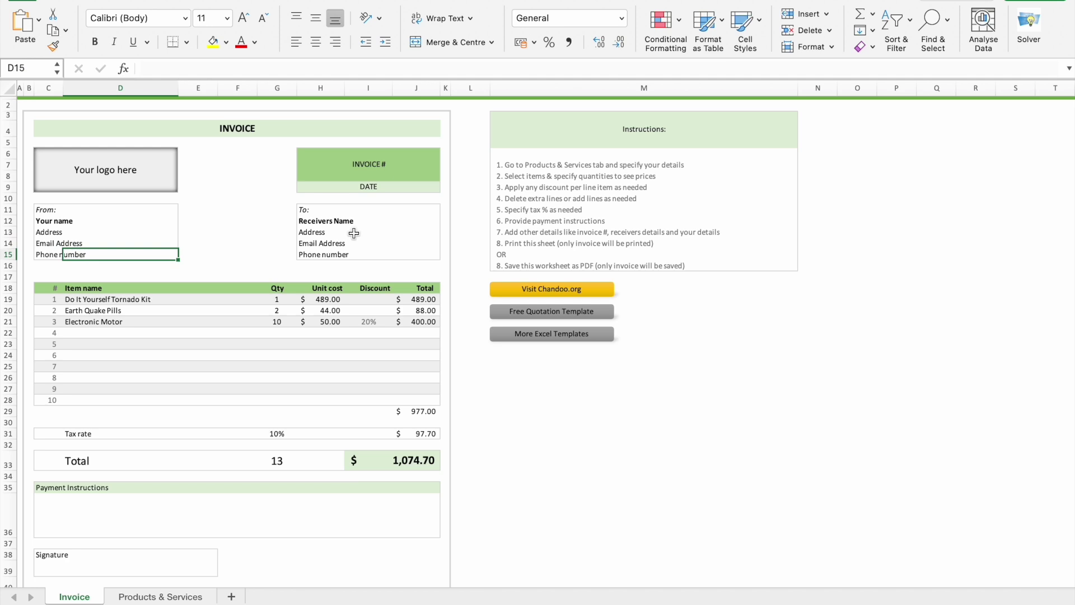
- Check the Receivers Name entry and the invoice DATE cell
left_click(379, 221)
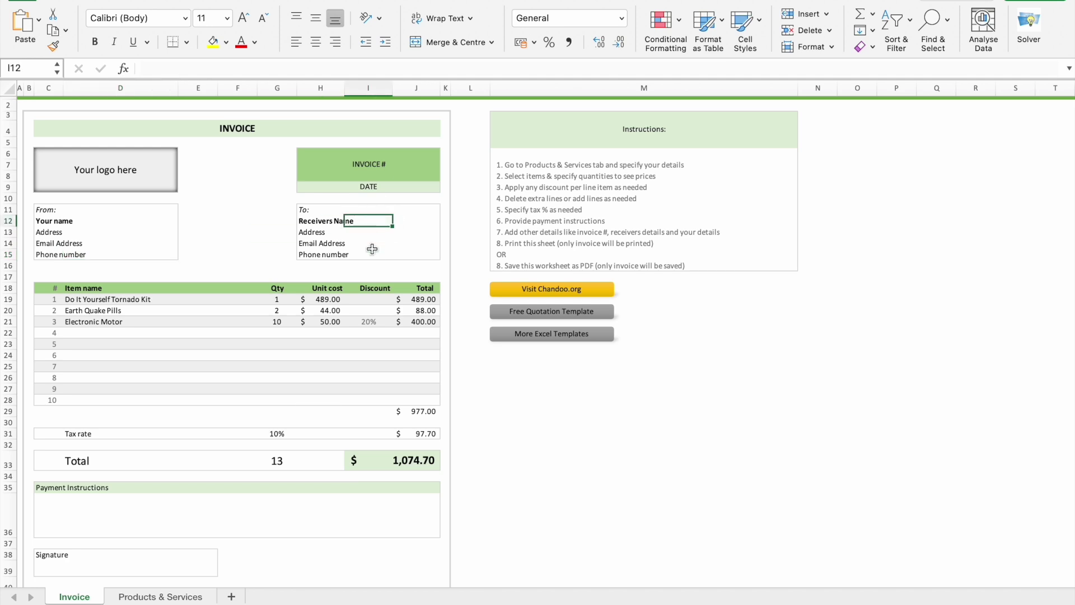
scroll(372, 251, "down", 1)
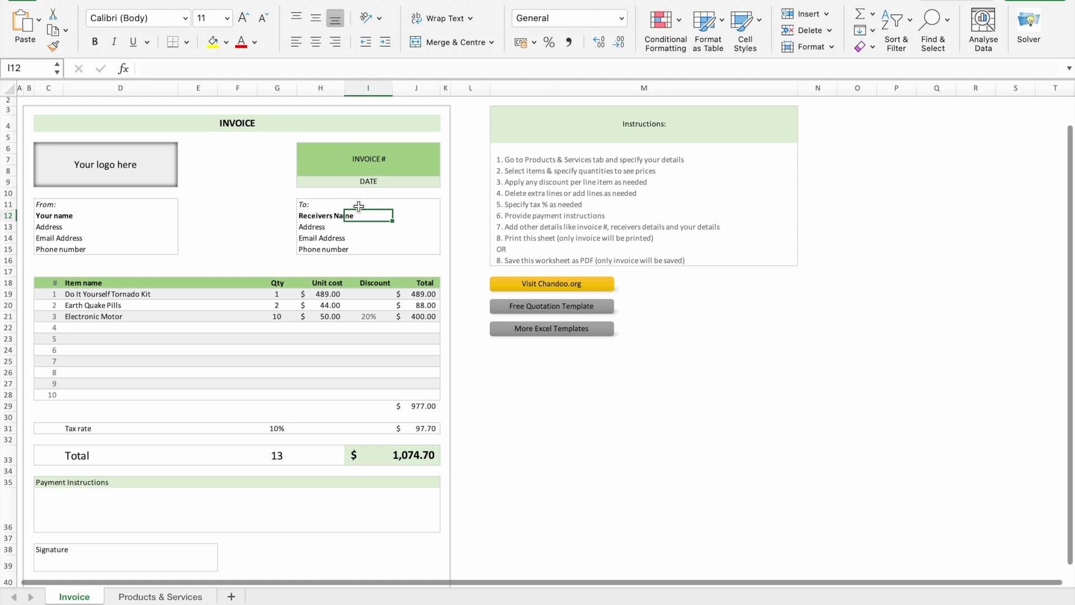
left_click(397, 185)
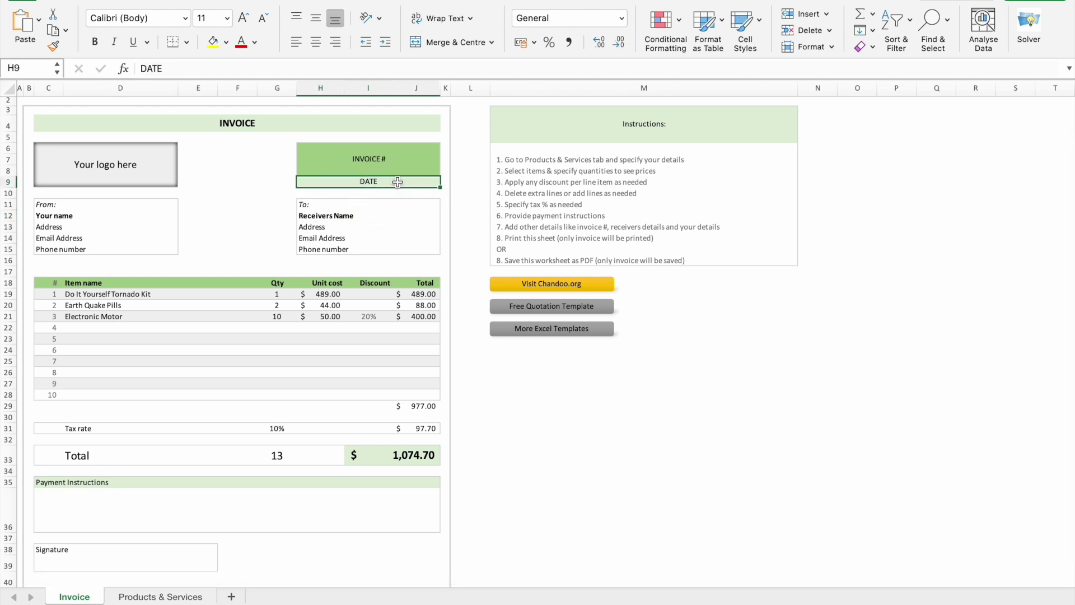
scroll(394, 185, "down", 3)
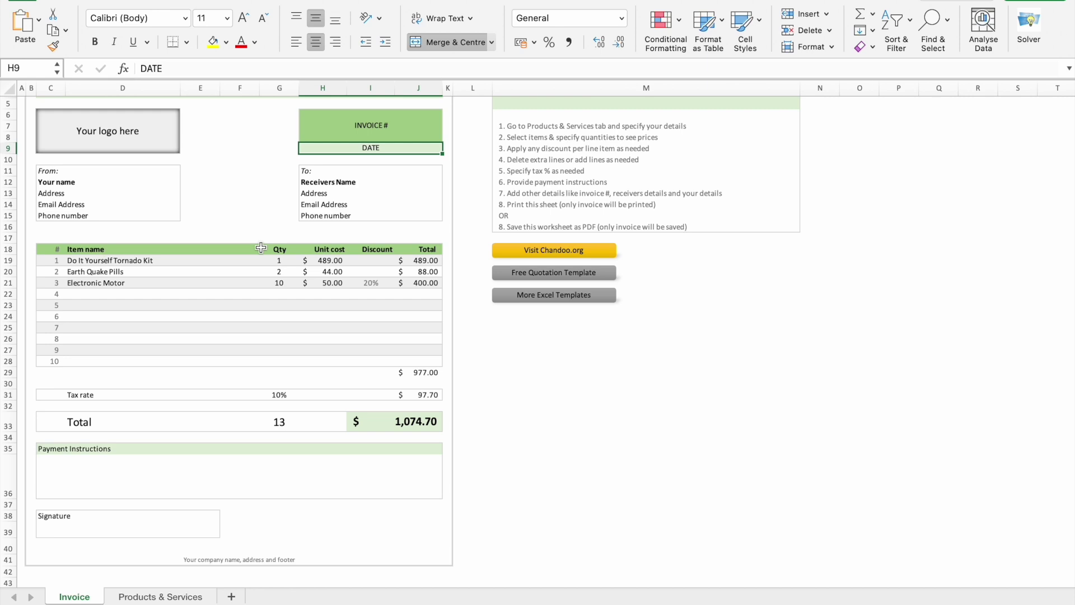
left_click(286, 259)
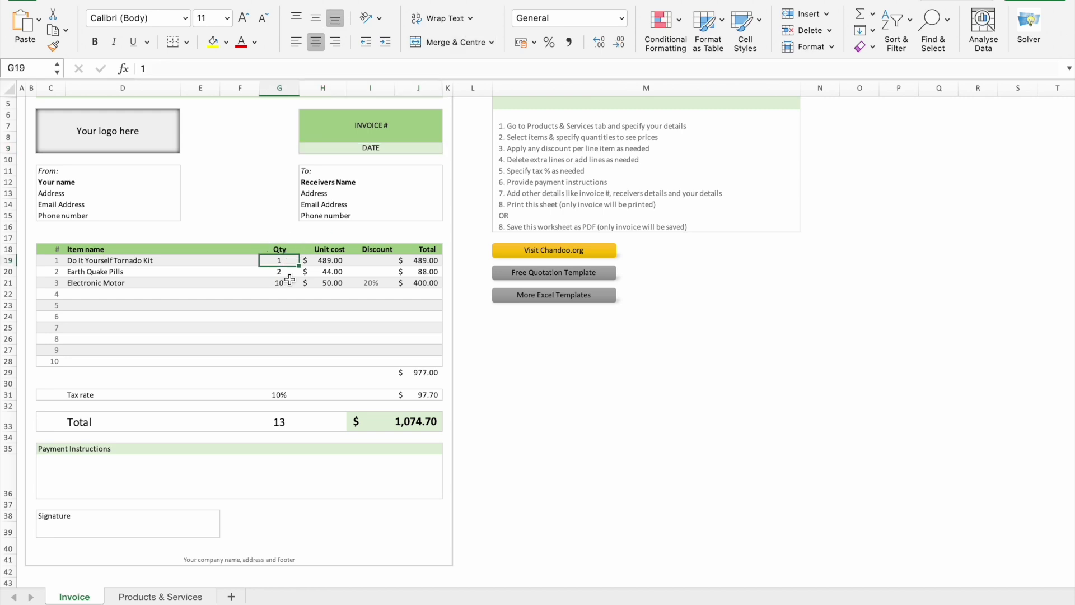
left_click(338, 261)
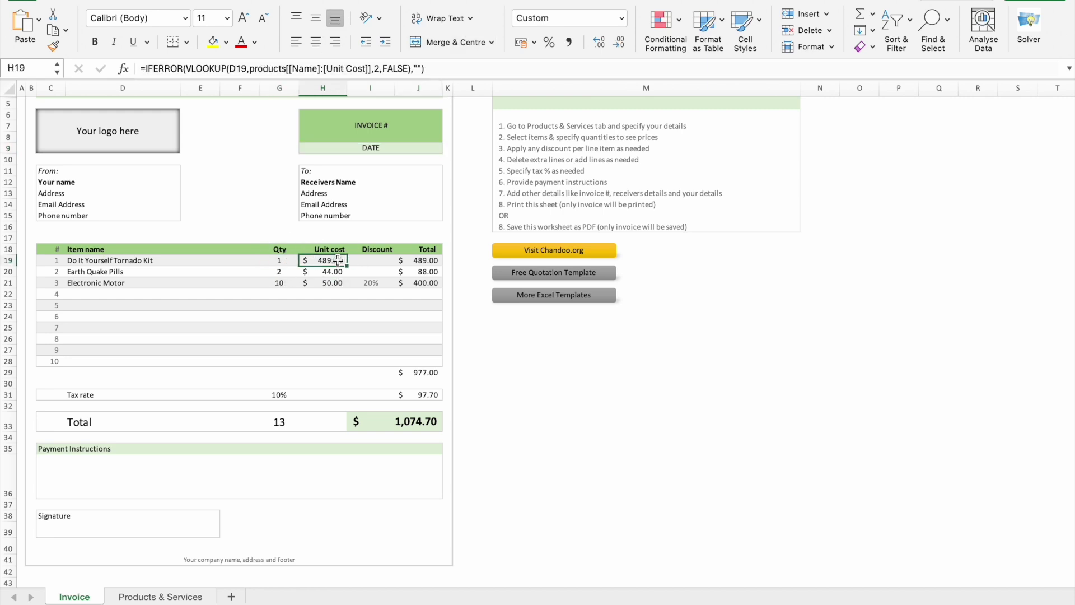
left_click(380, 260)
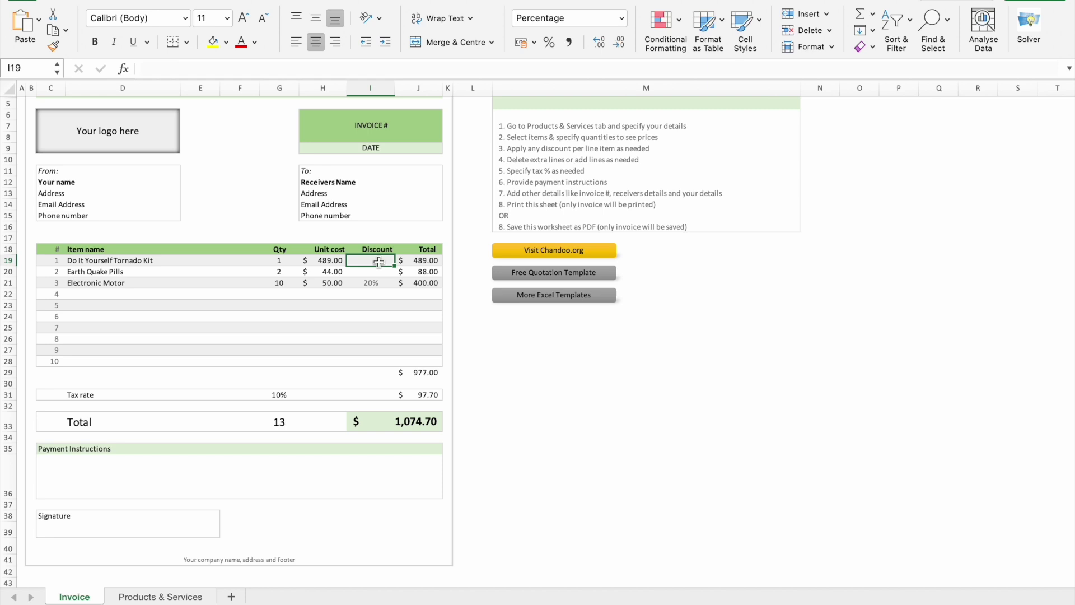
left_click(417, 261)
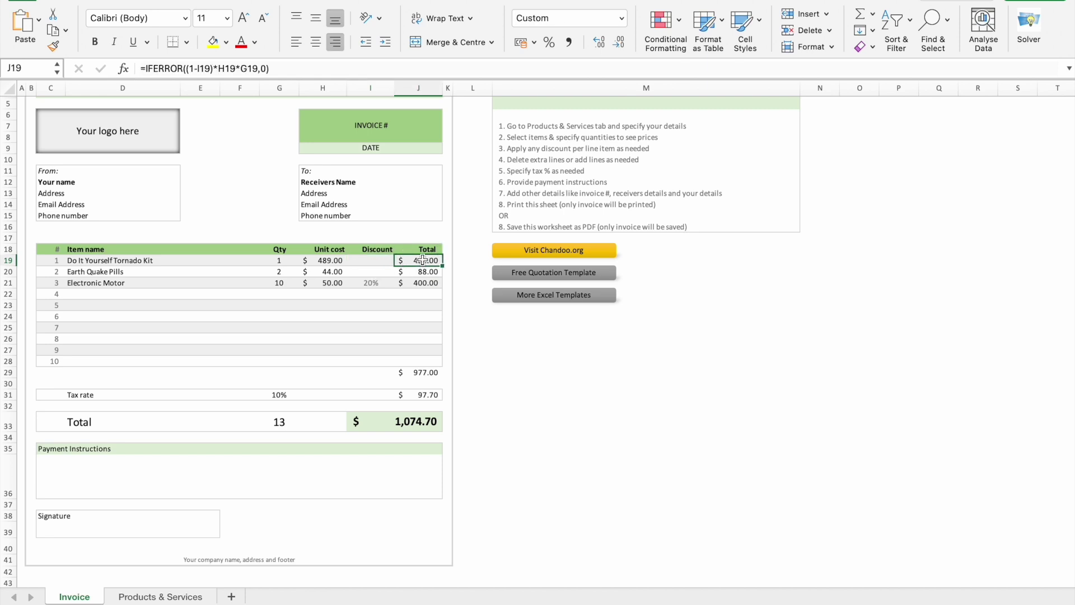
scroll(133, 445, "down", 1)
scroll(133, 446, "down", 1)
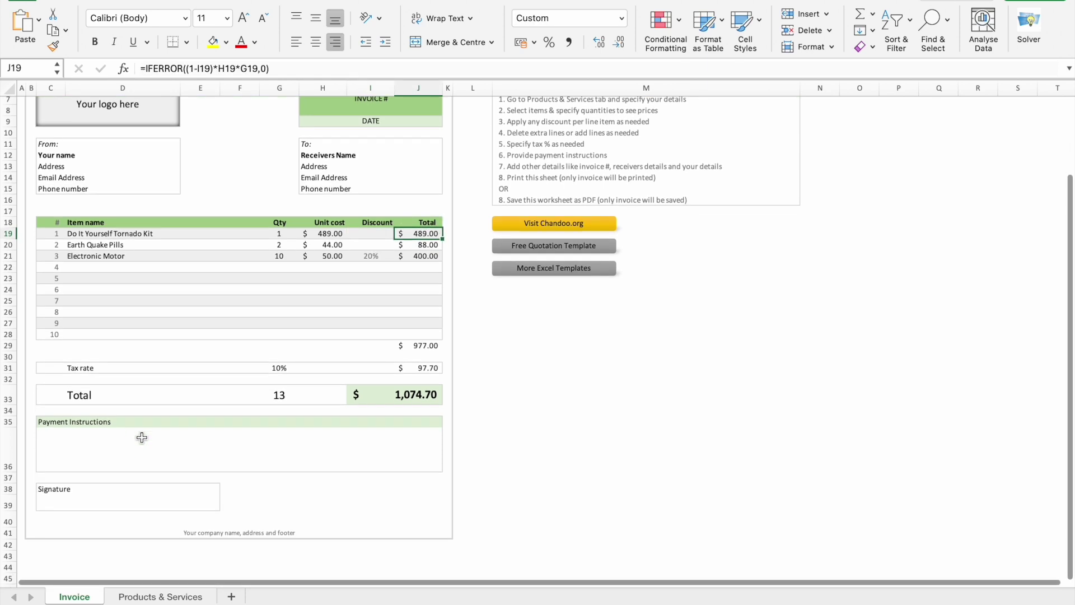
left_click(232, 368)
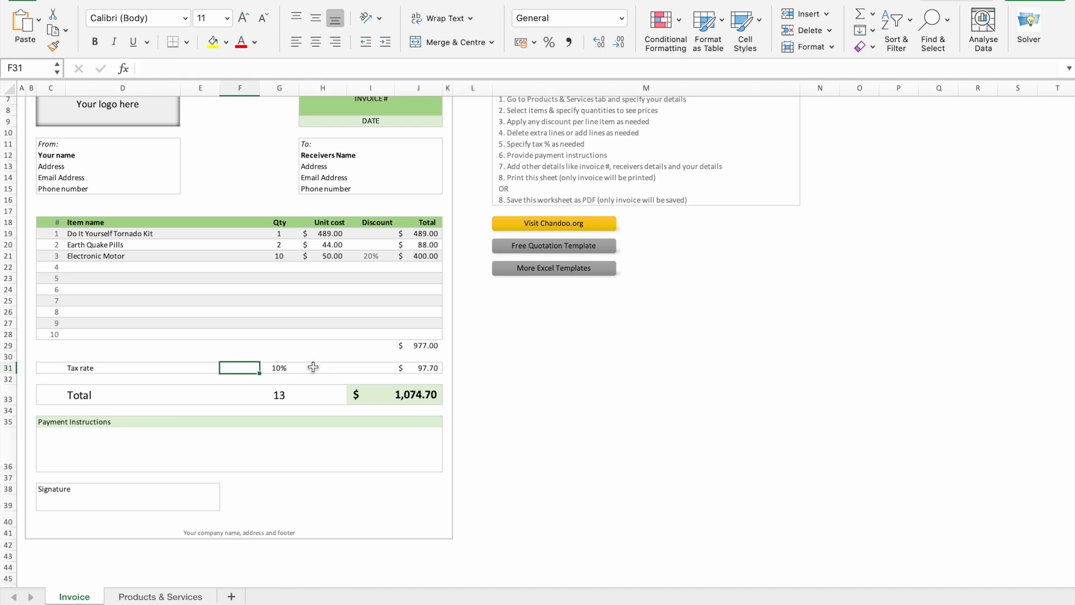
left_click(294, 368)
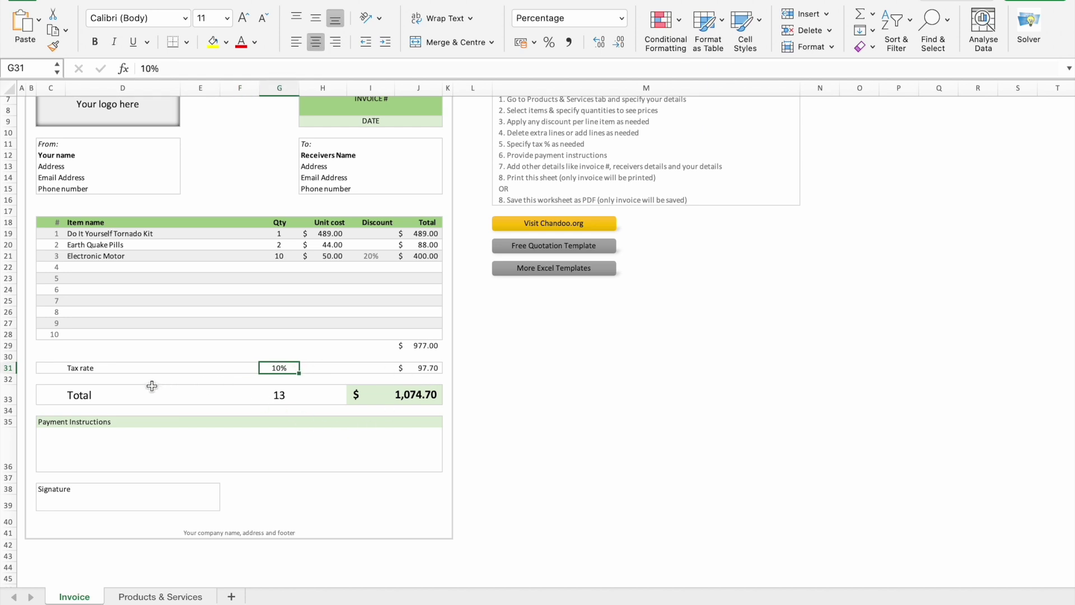
left_click(394, 398)
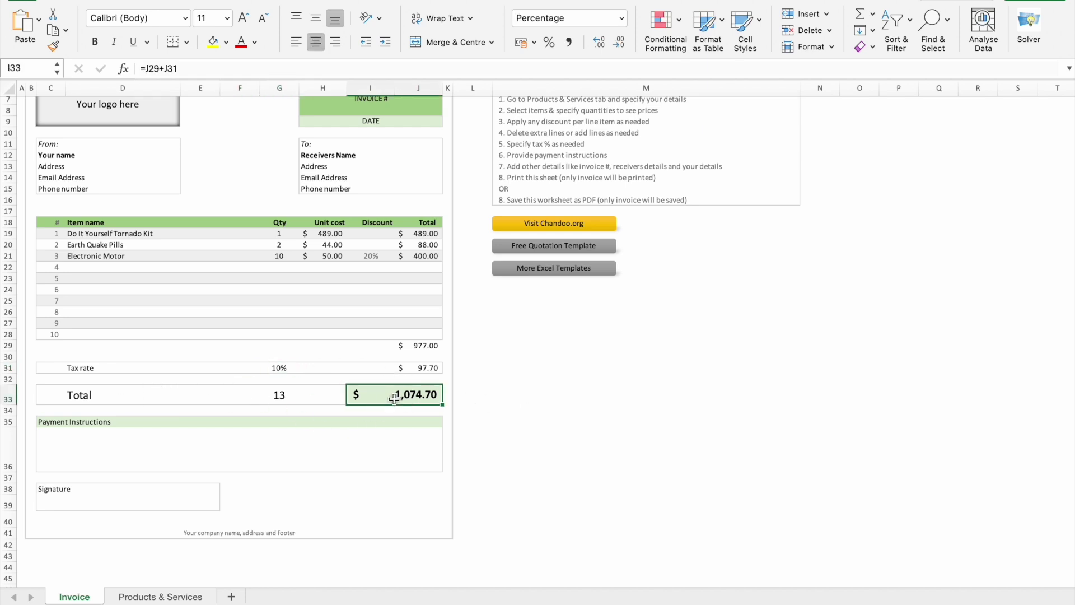
scroll(177, 389, "down", 5)
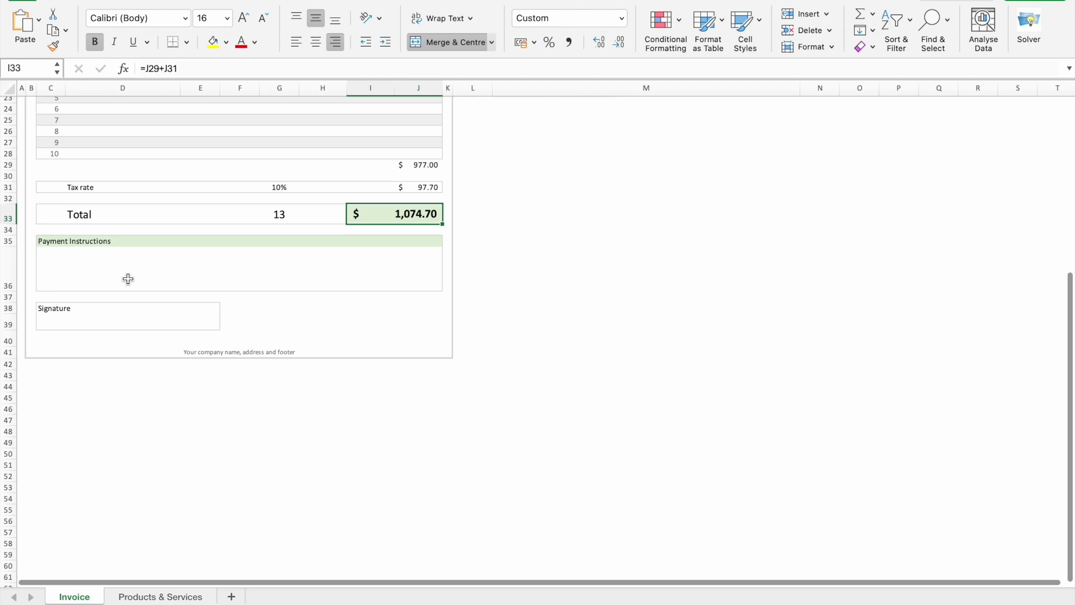
left_click(68, 268)
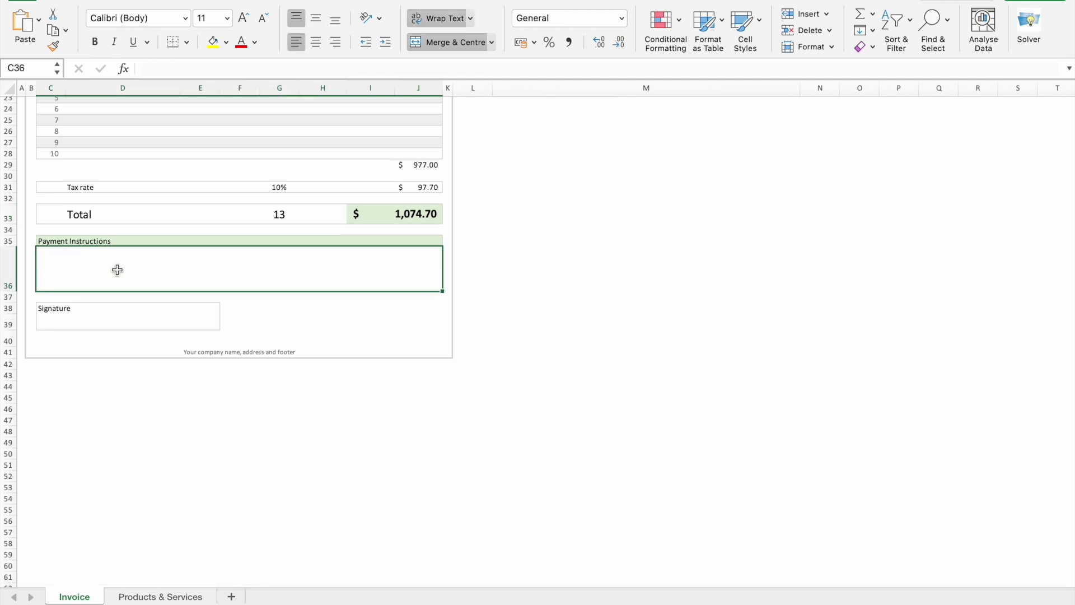
left_click(80, 320)
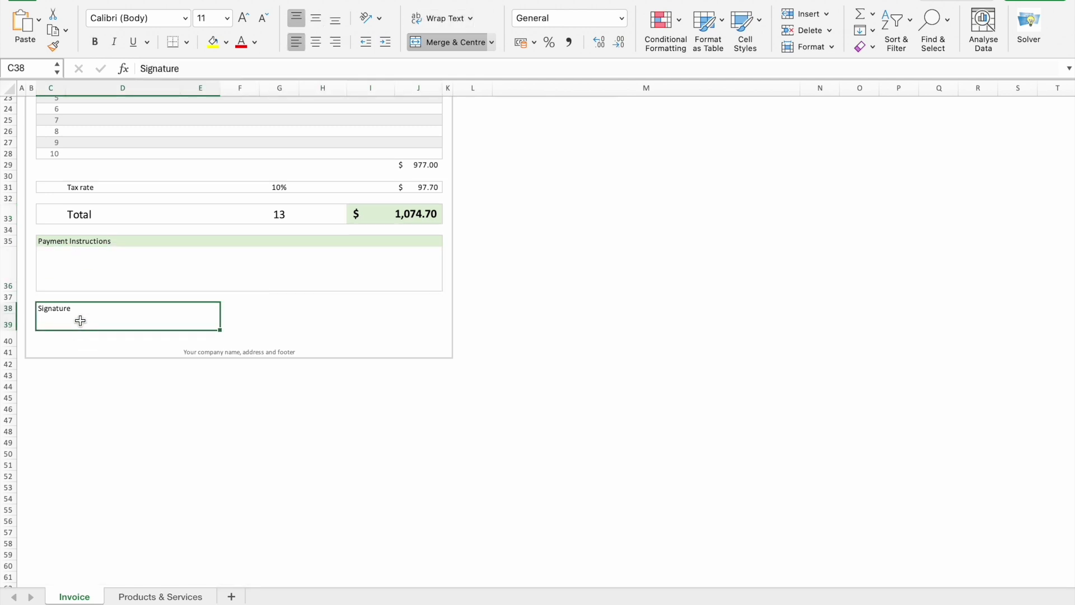
scroll(80, 320, "up", 10)
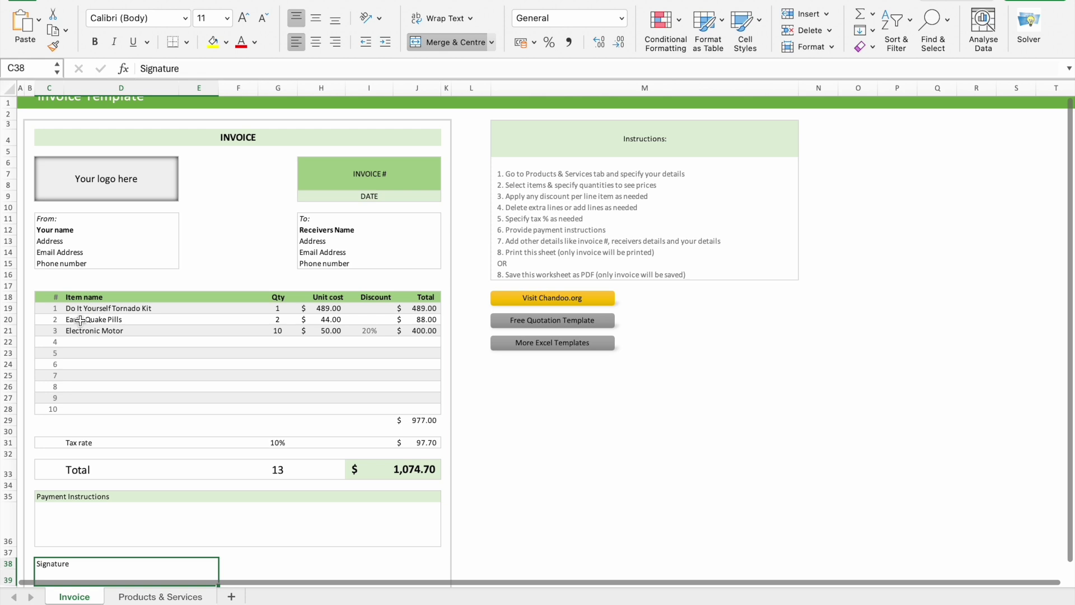
- Review the Products & Services sheet's product Name and Unit Cost columns
left_click(148, 597)
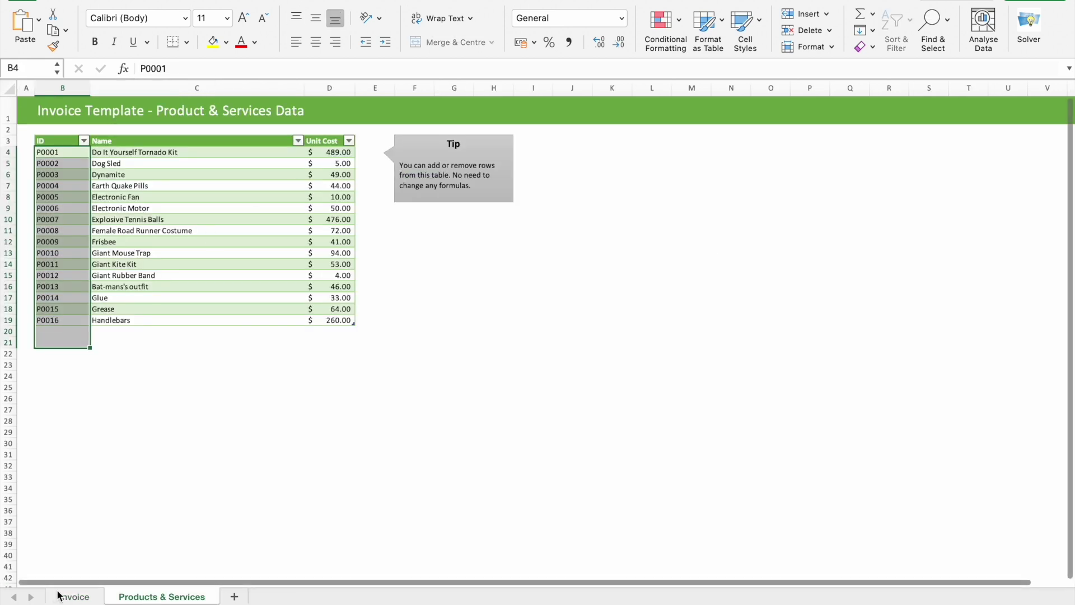
left_click(110, 351)
left_click_drag(130, 152, 144, 368)
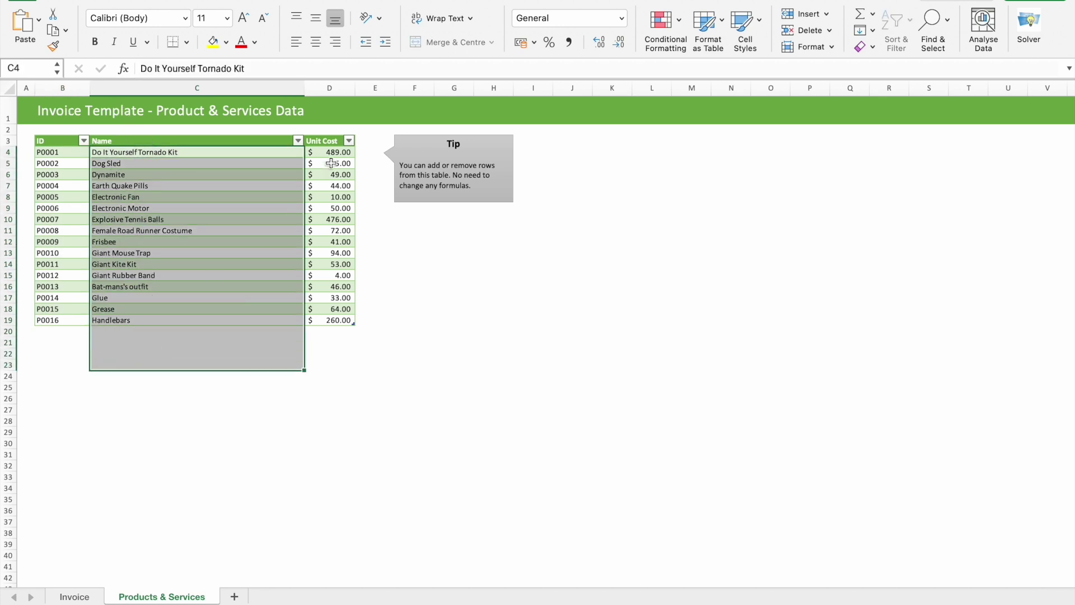
left_click_drag(332, 152, 331, 368)
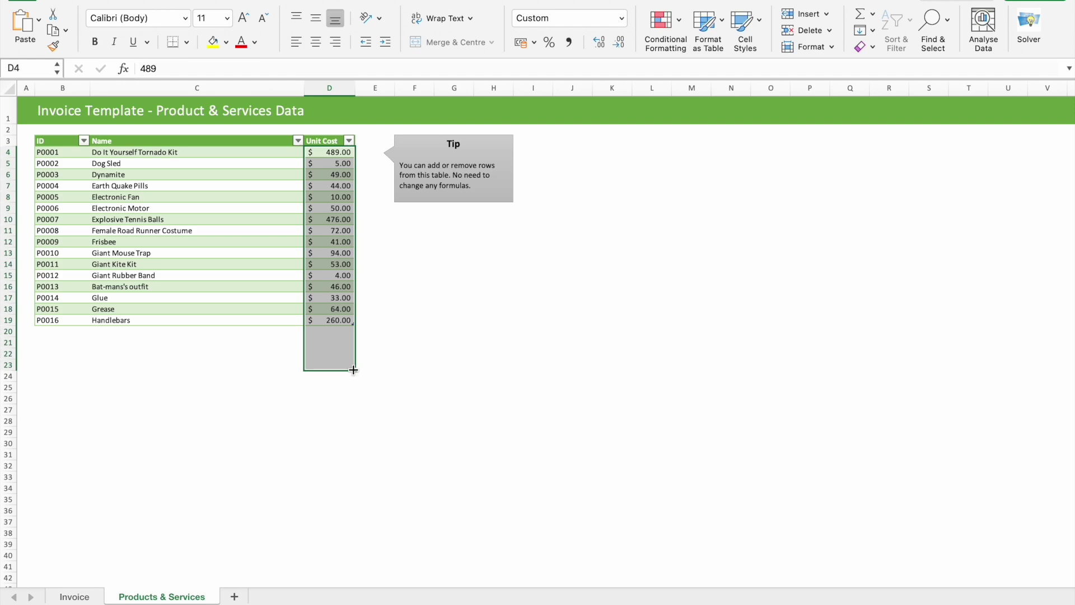
left_click(406, 389)
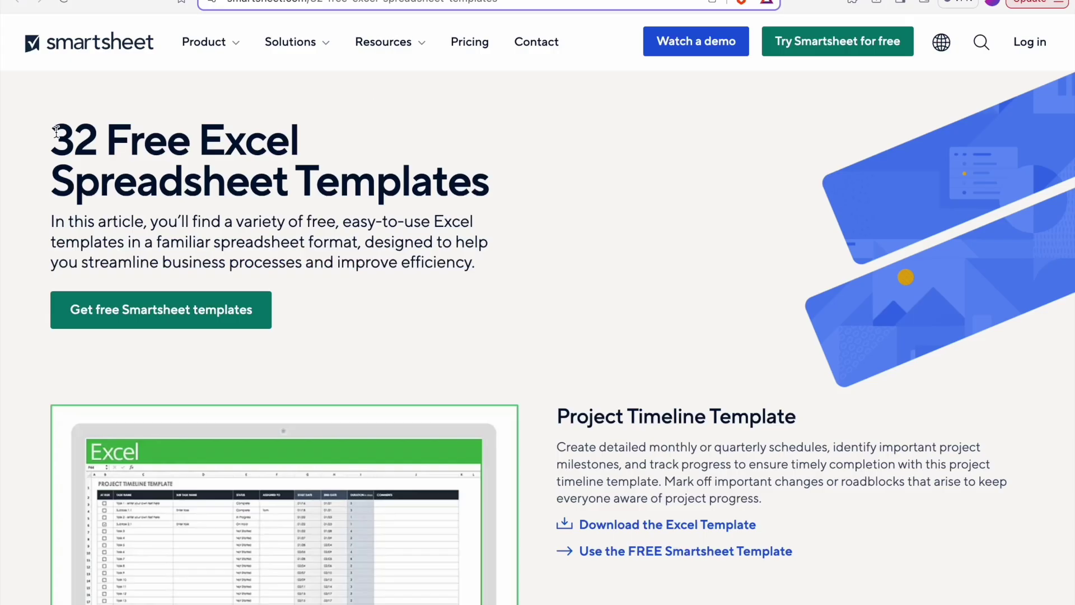
- Scroll Smartsheet's templates article past Project Timeline and Gantt Chart to the To-Do List card
left_click_drag(56, 130, 358, 190)
left_click(358, 194)
scroll(359, 196, "down", 5)
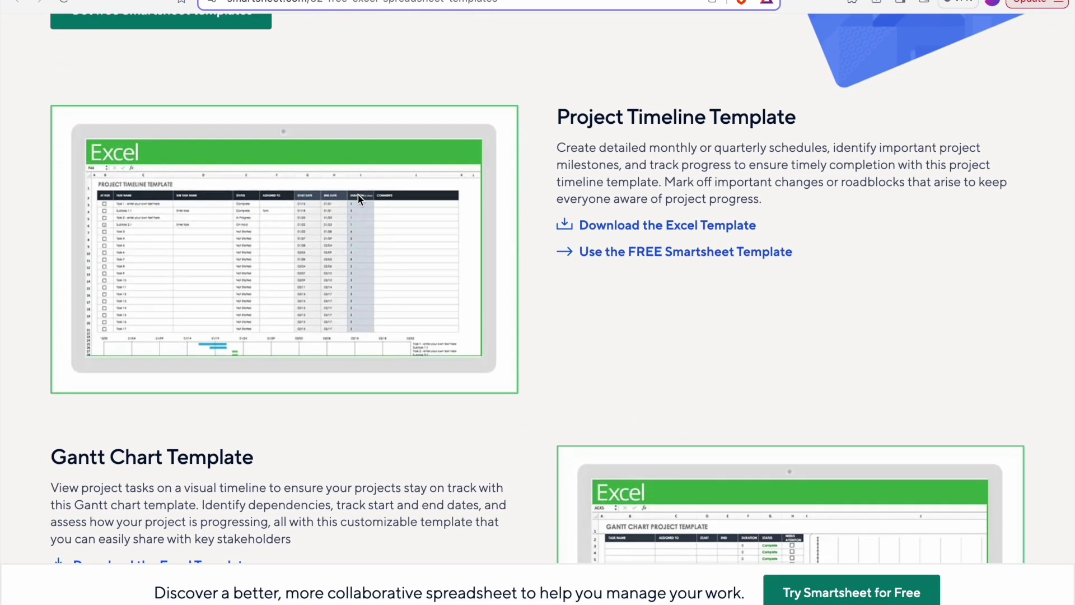
scroll(358, 197, "down", 4)
scroll(358, 196, "up", 5)
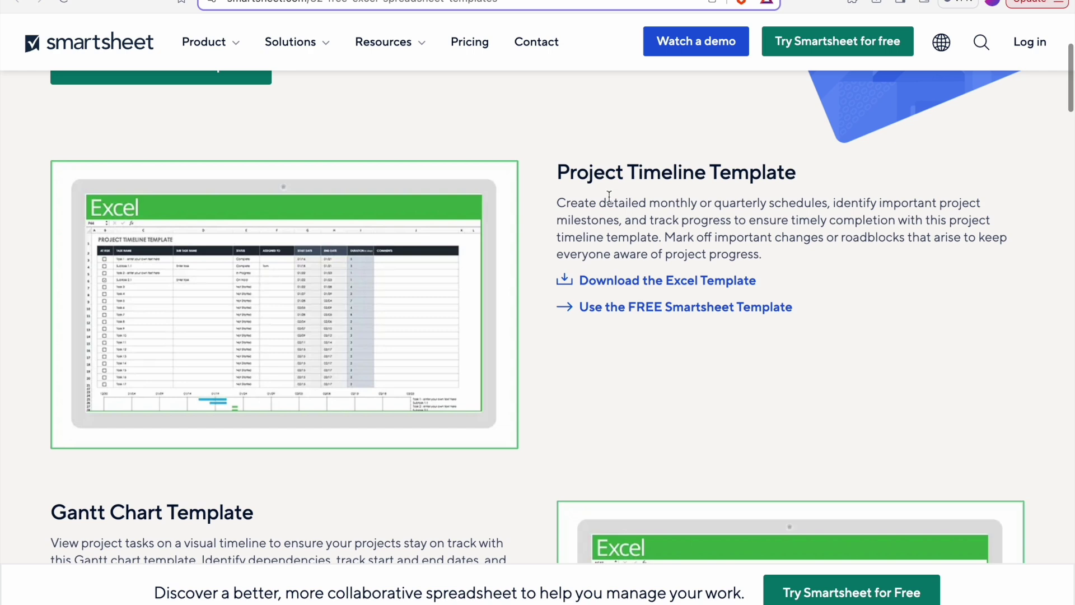
scroll(760, 199, "down", 6)
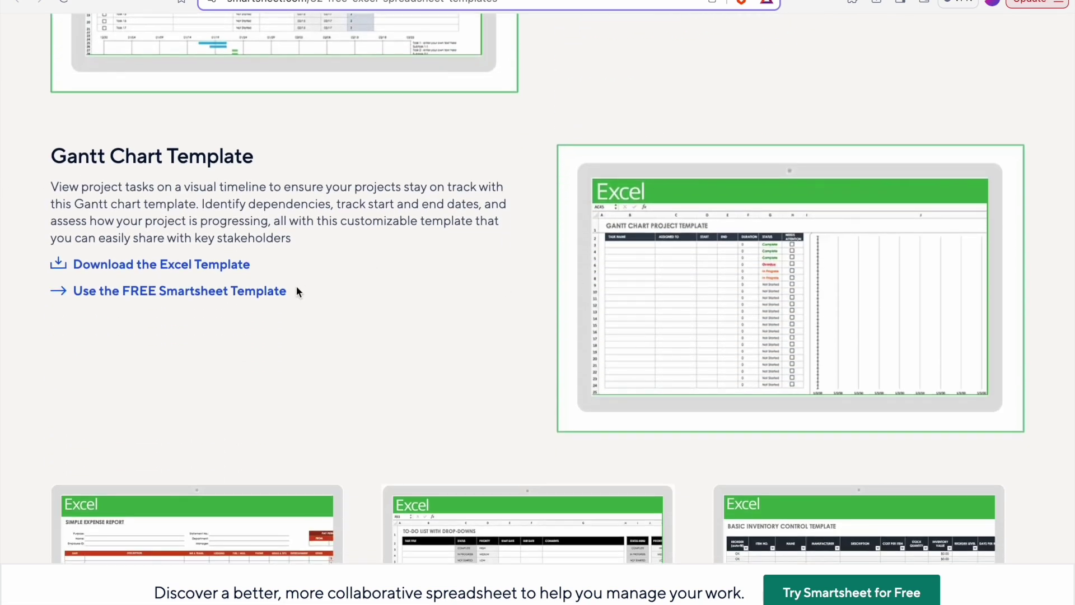
scroll(297, 287, "down", 6)
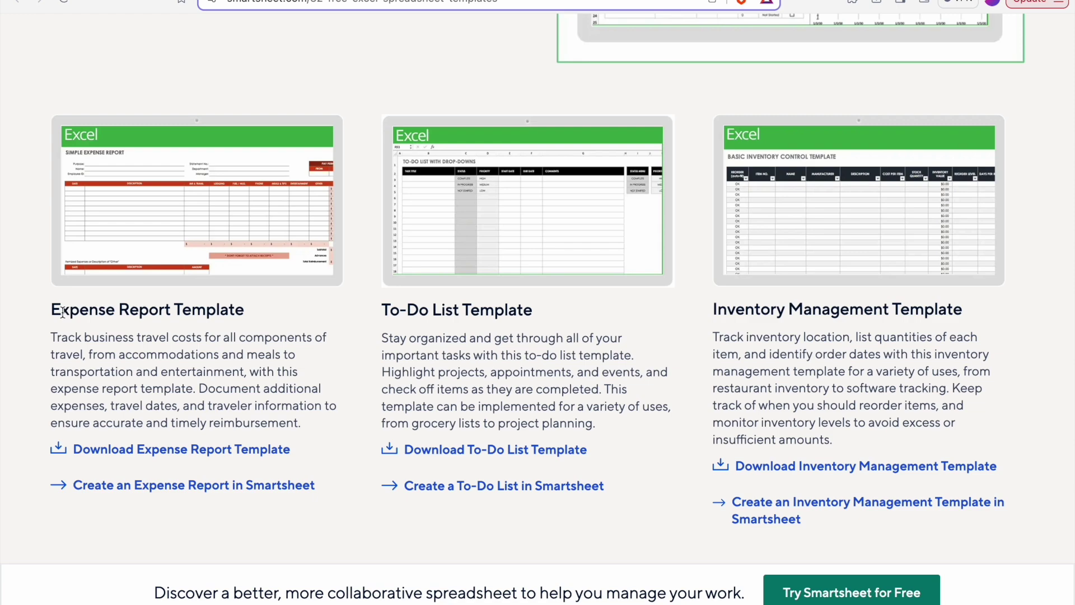
scroll(210, 319, "down", 3)
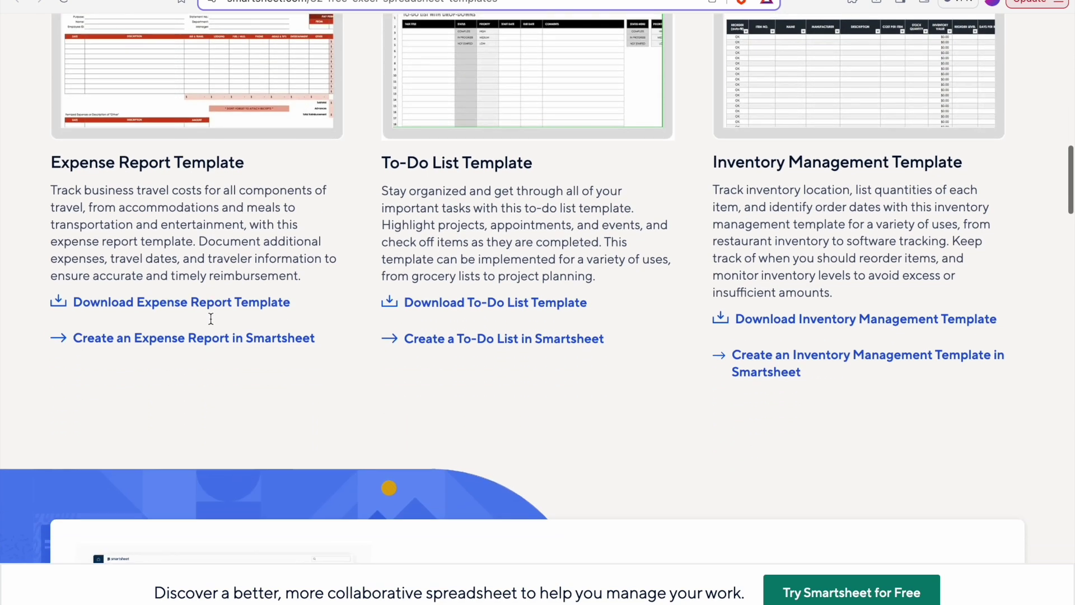
scroll(211, 319, "down", 7)
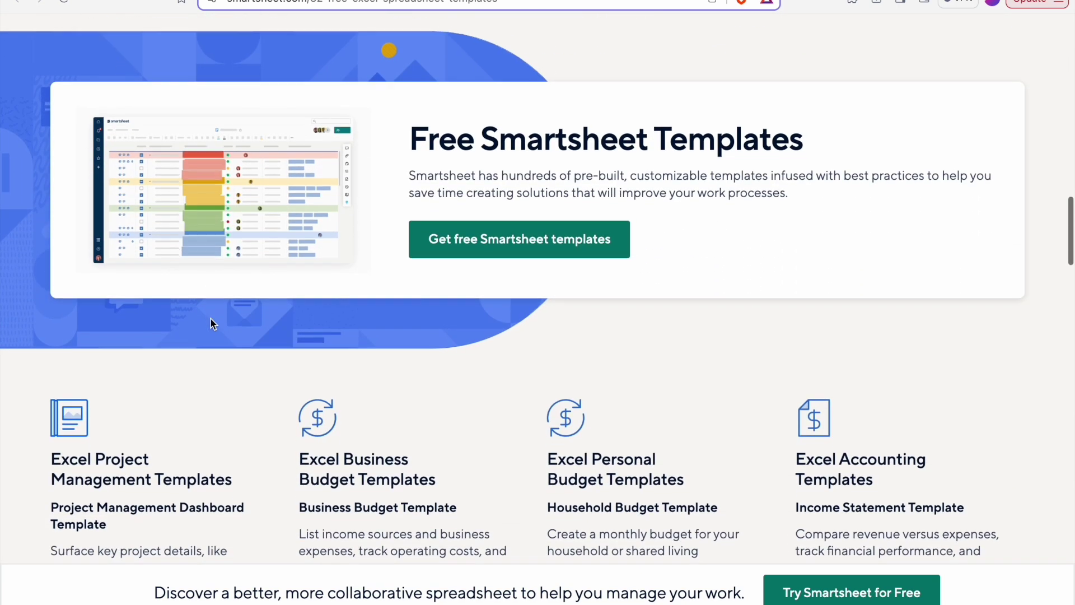
scroll(210, 318, "up", 10)
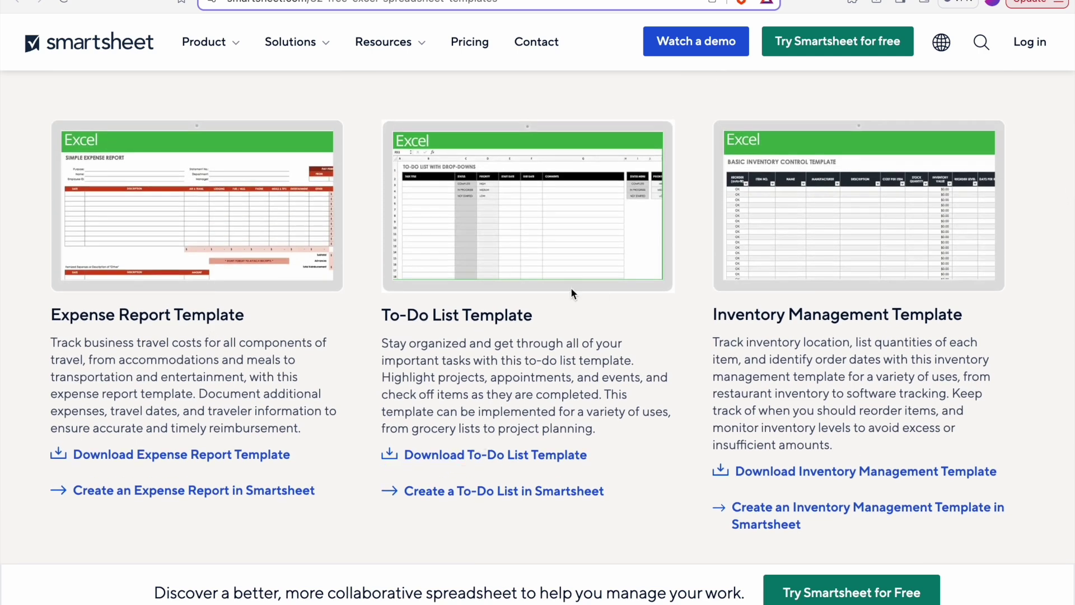
- Download the To-Do List template, cancelling the Save As prompt
left_click(489, 456)
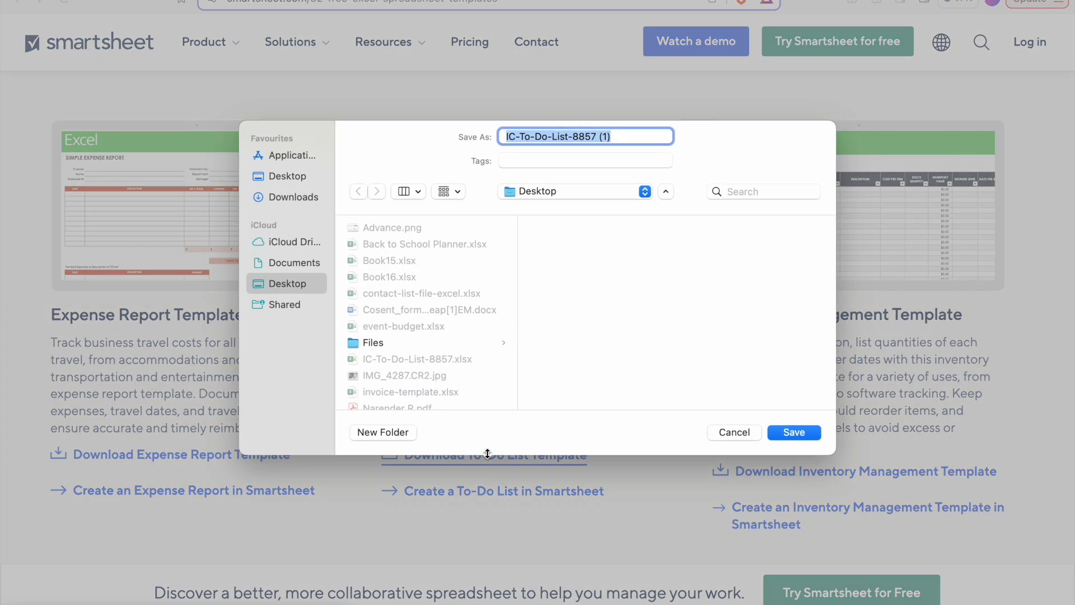
left_click(757, 432)
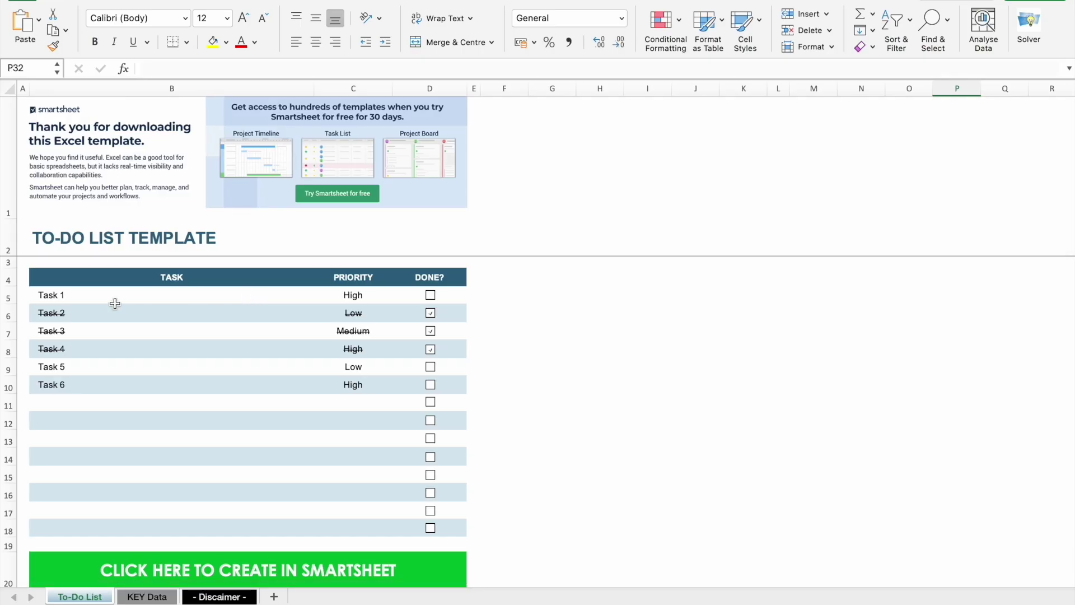
- Inspect Task 1 and its High priority, tick Task 2 as done, then view KEY Data
left_click(139, 298)
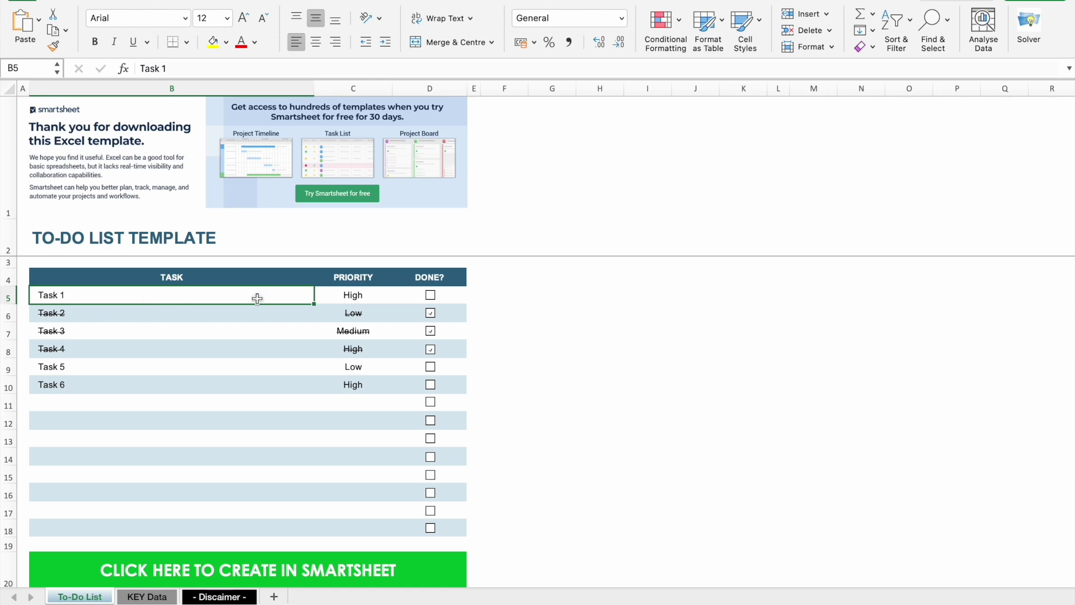
left_click(359, 295)
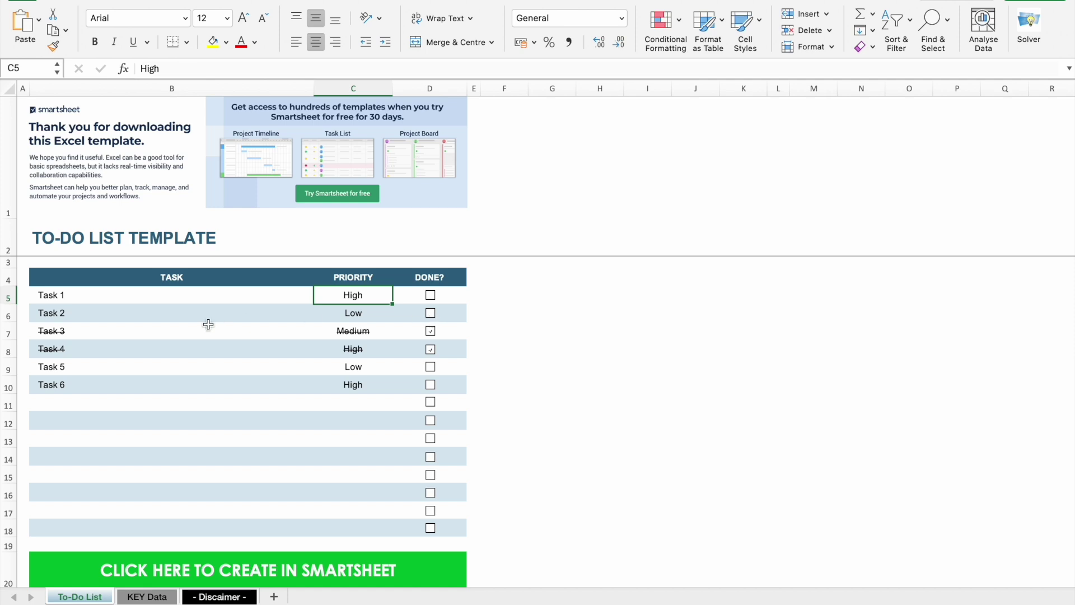
left_click(430, 313)
scroll(471, 322, "down", 3)
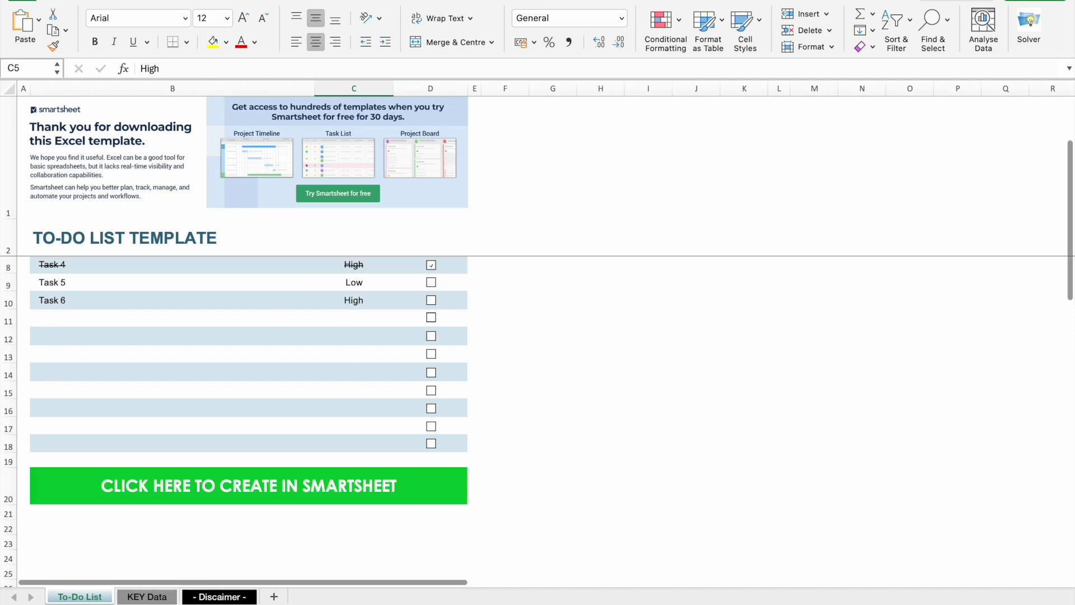
left_click(149, 596)
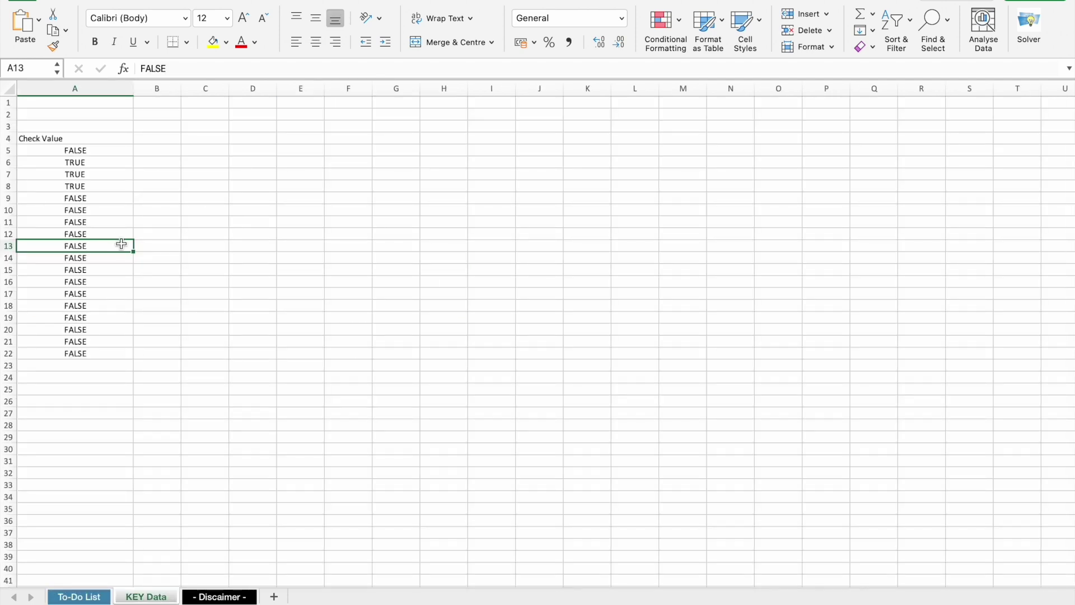
- View the '- Discaimer -' sheet, then return to the To-Do List sheet
left_click(216, 596)
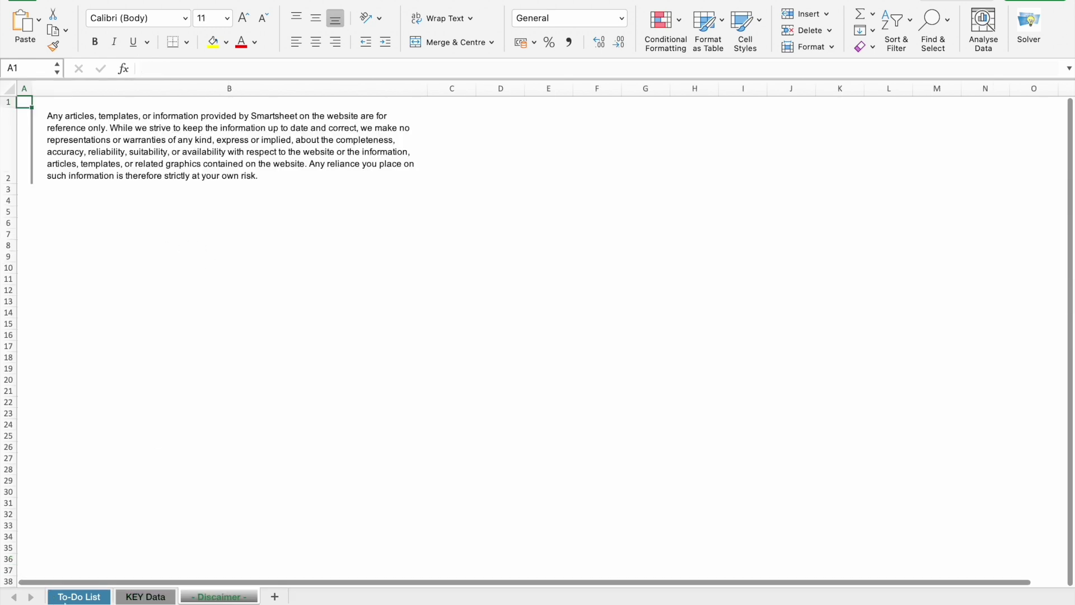
left_click(68, 597)
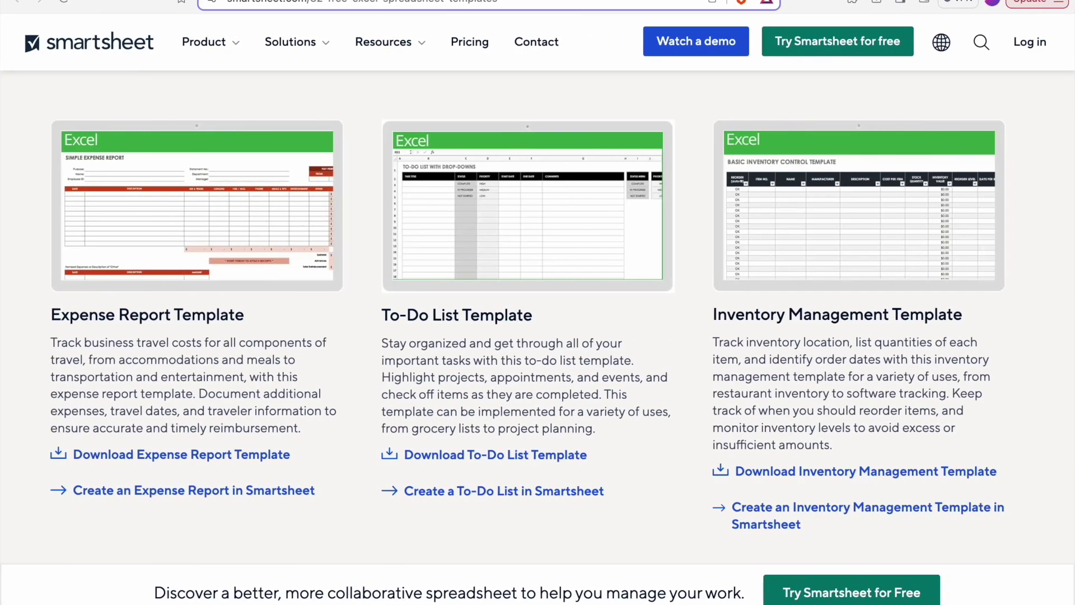
- On Vertex42's Excel Templates page, scroll down past Calendars to the Budgets / Personal Finance section
left_click(588, 1)
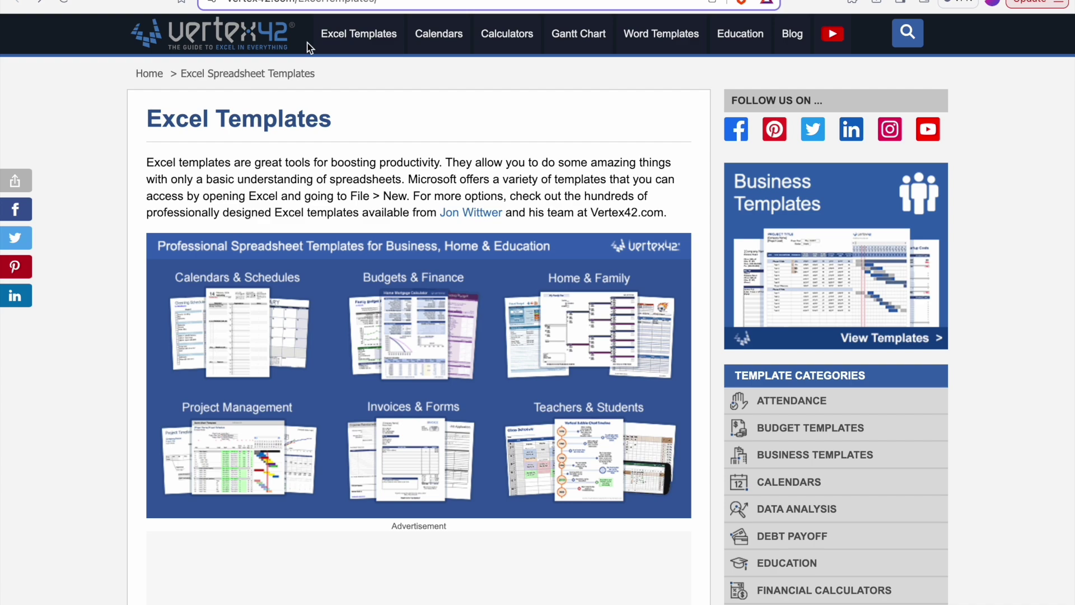
scroll(205, 198, "down", 15)
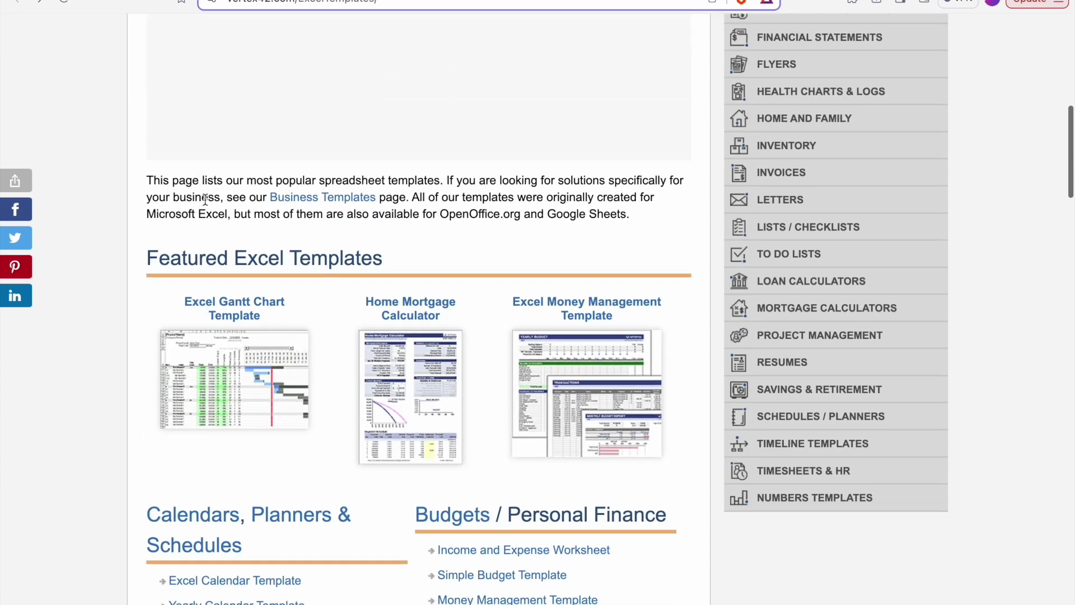
scroll(205, 200, "down", 3)
scroll(205, 200, "up", 2)
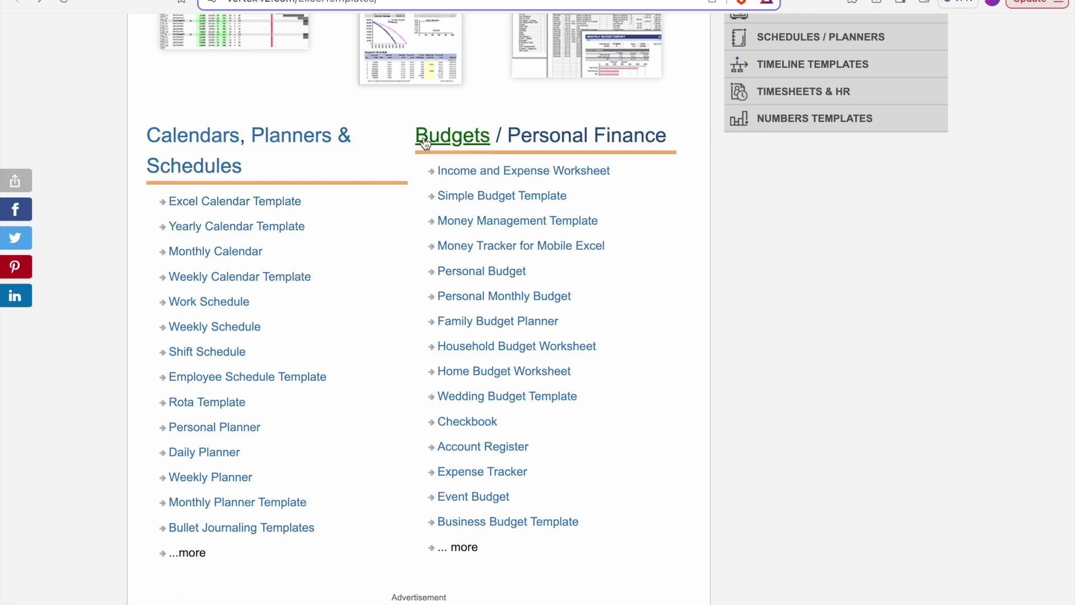
scroll(563, 136, "down", 9)
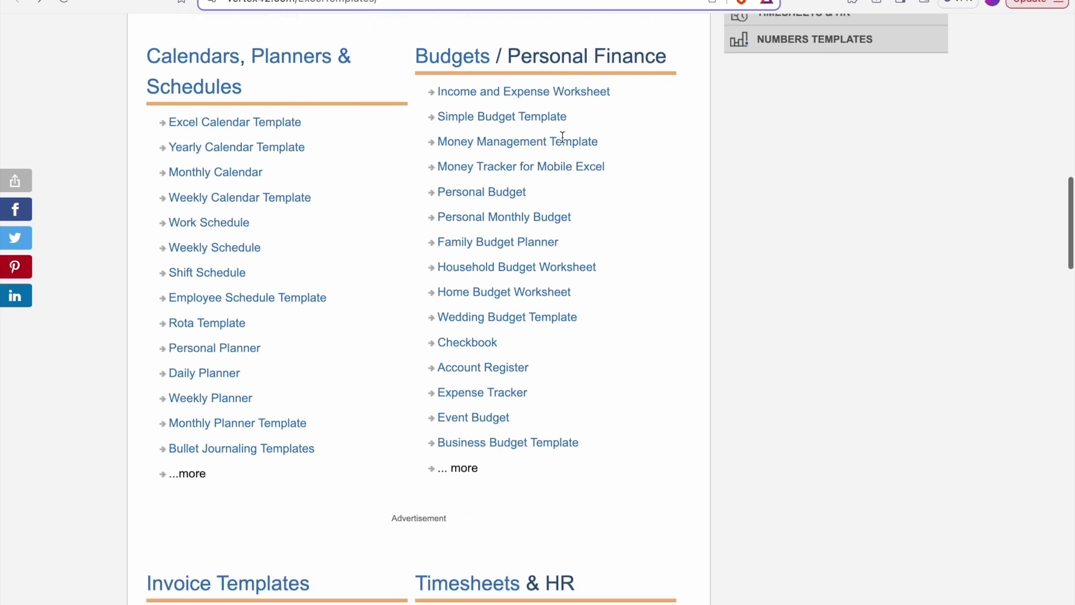
scroll(287, 170, "down", 2)
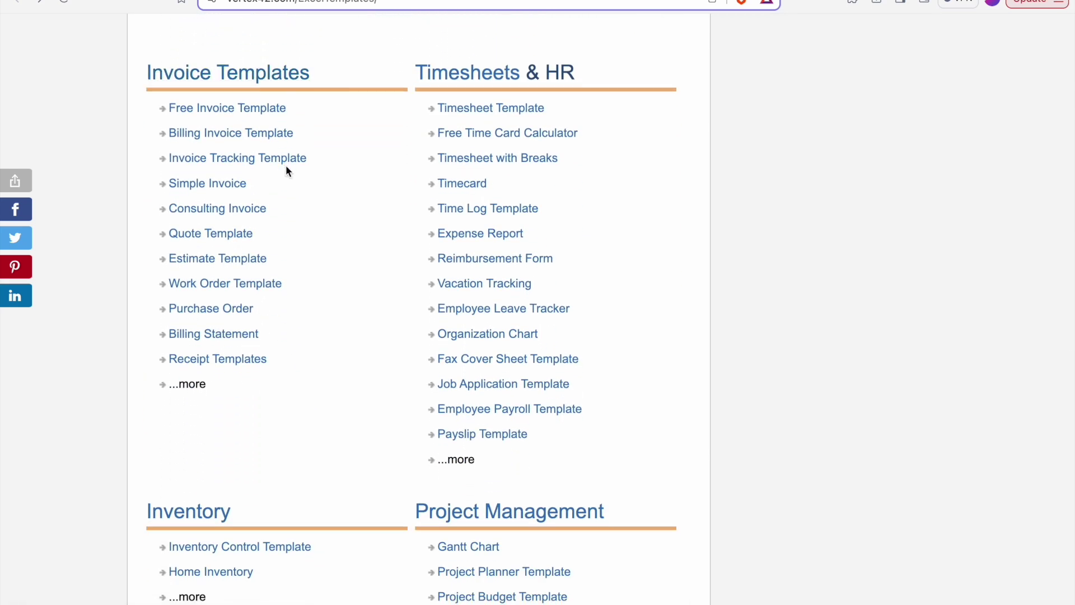
scroll(287, 171, "down", 5)
scroll(286, 171, "down", 8)
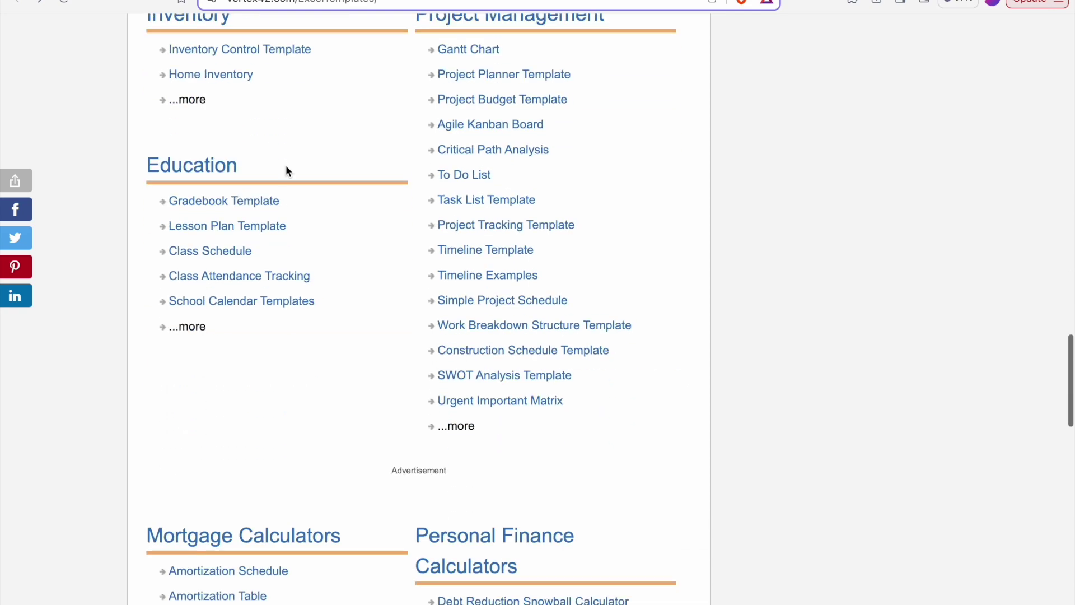
scroll(287, 169, "down", 10)
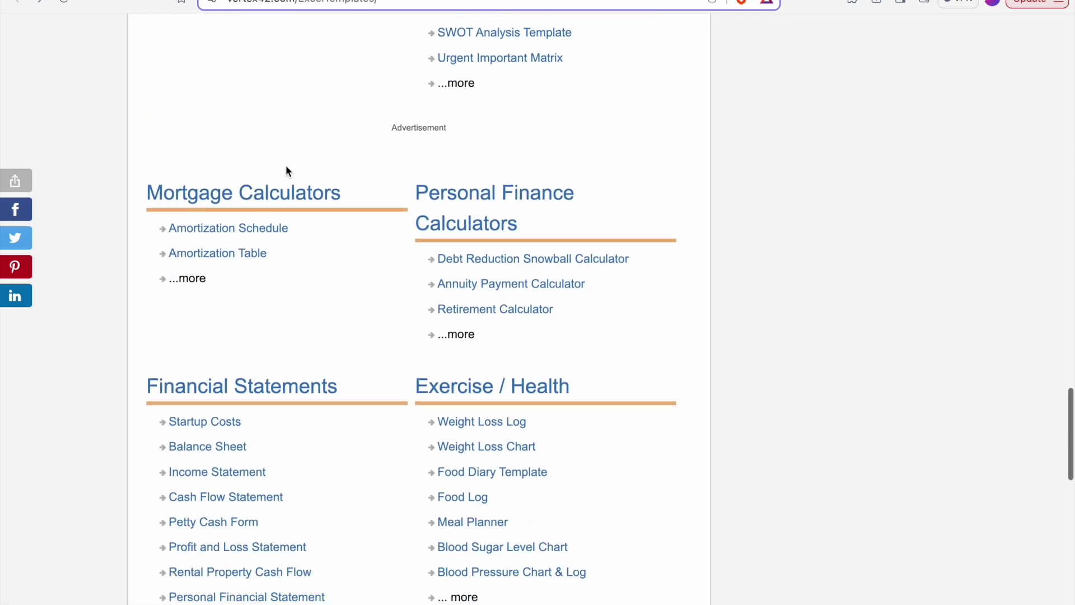
scroll(287, 171, "up", 20)
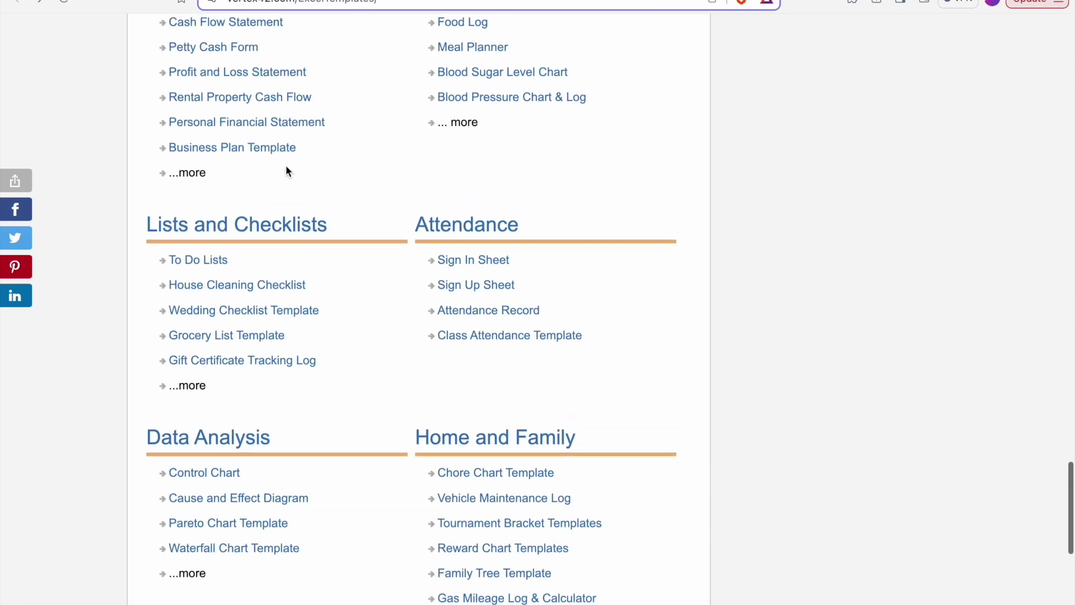
scroll(287, 171, "down", 2)
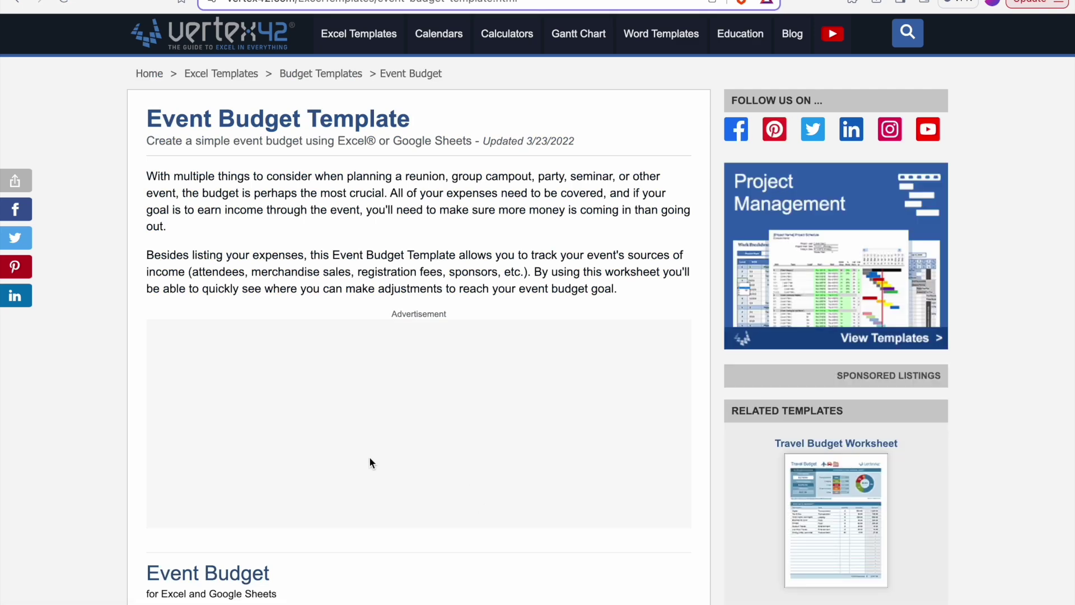
- Download the Event Budget template as the Excel file event-budget.xlsx
scroll(369, 462, "down", 8)
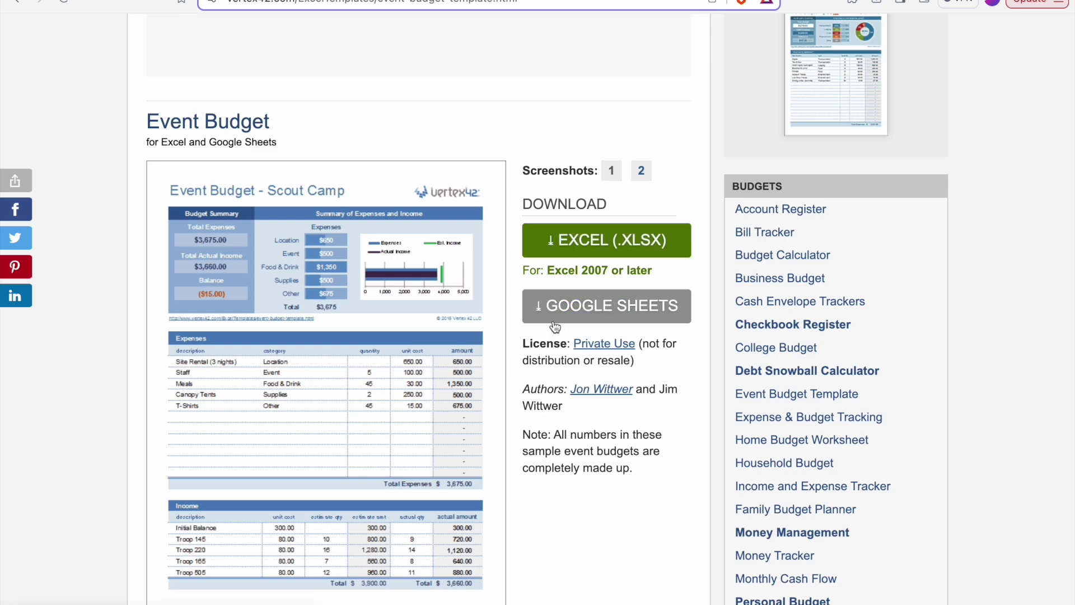
left_click(610, 245)
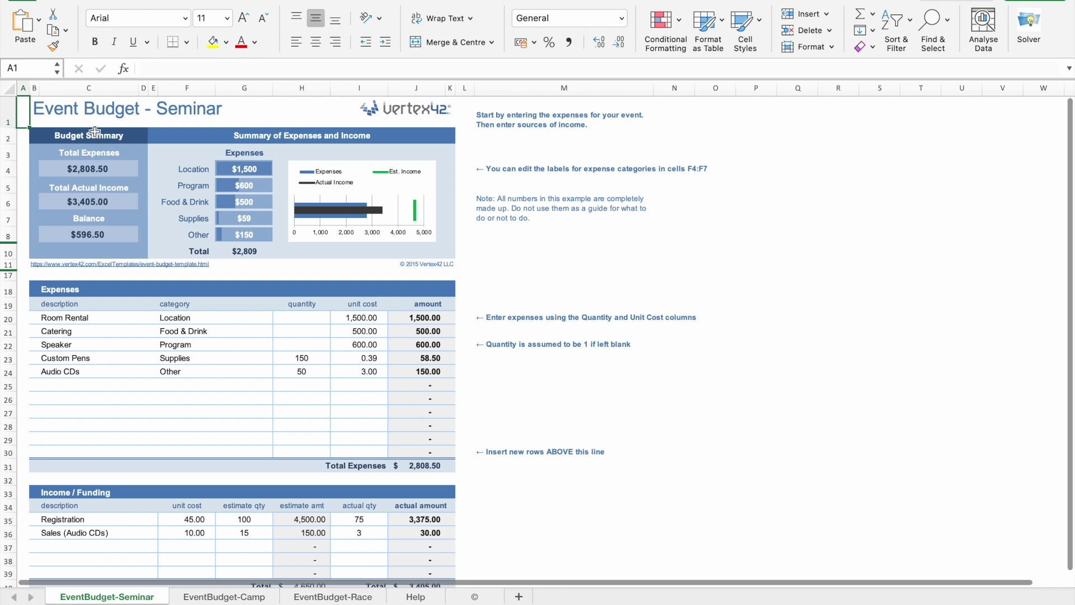
- Inspect the Budget Summary headings and the formulas behind the Program and Food & Drink totals
left_click(95, 137)
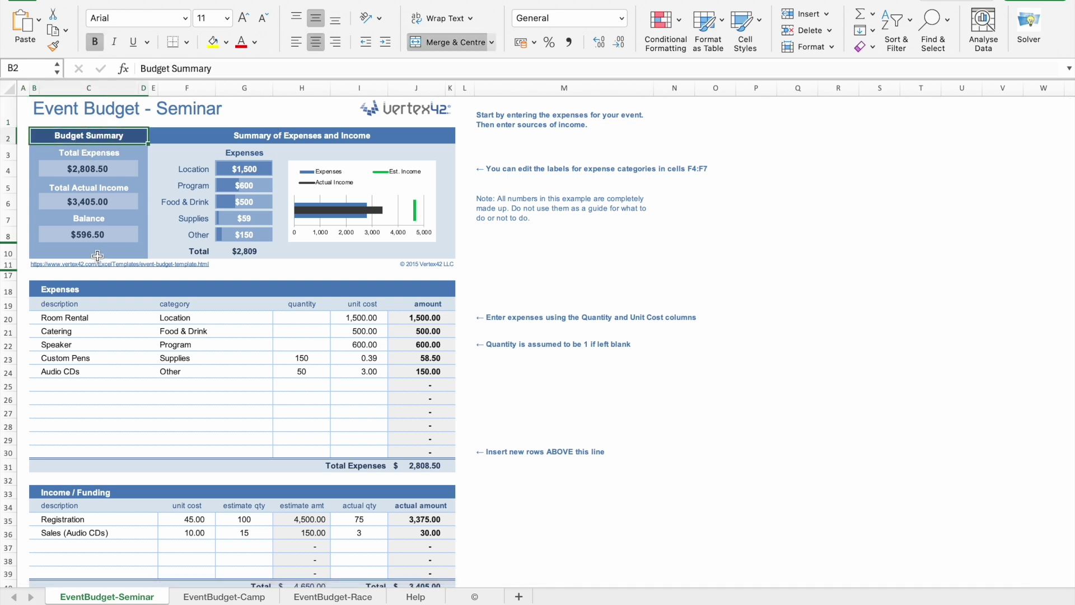
left_click(263, 136)
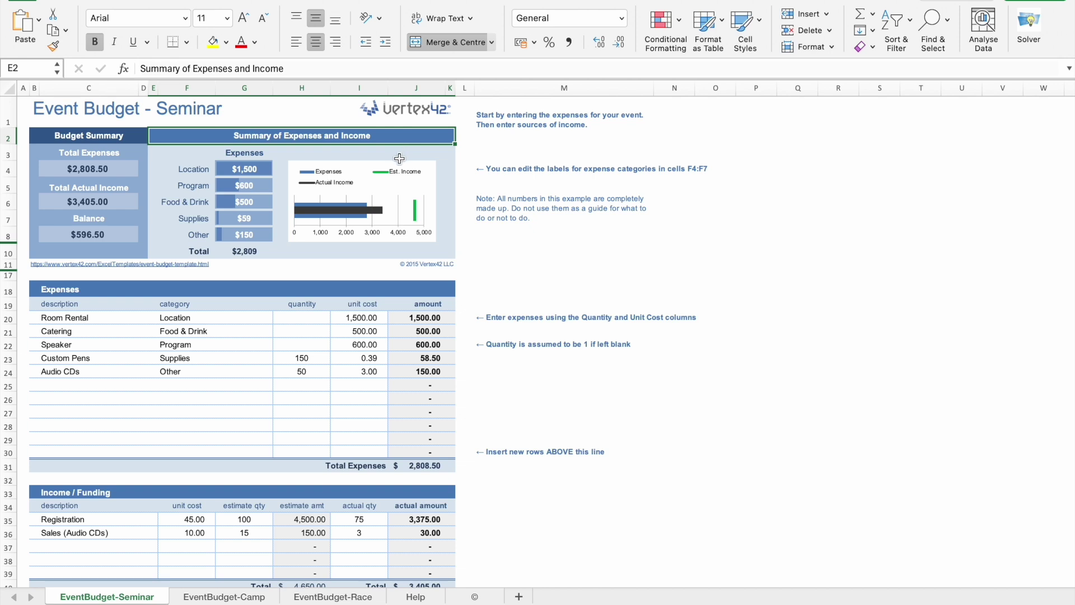
left_click(242, 187)
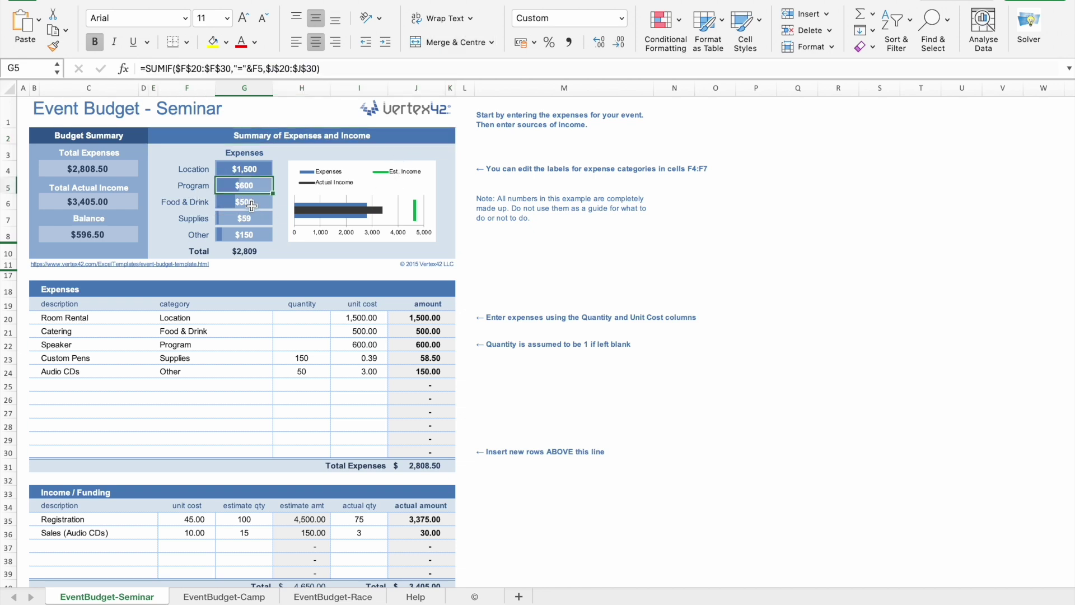
left_click(251, 206)
- Review the Room Rental expense's category, quantity and unit cost, then the Total Expenses row
scroll(252, 206, "down", 1)
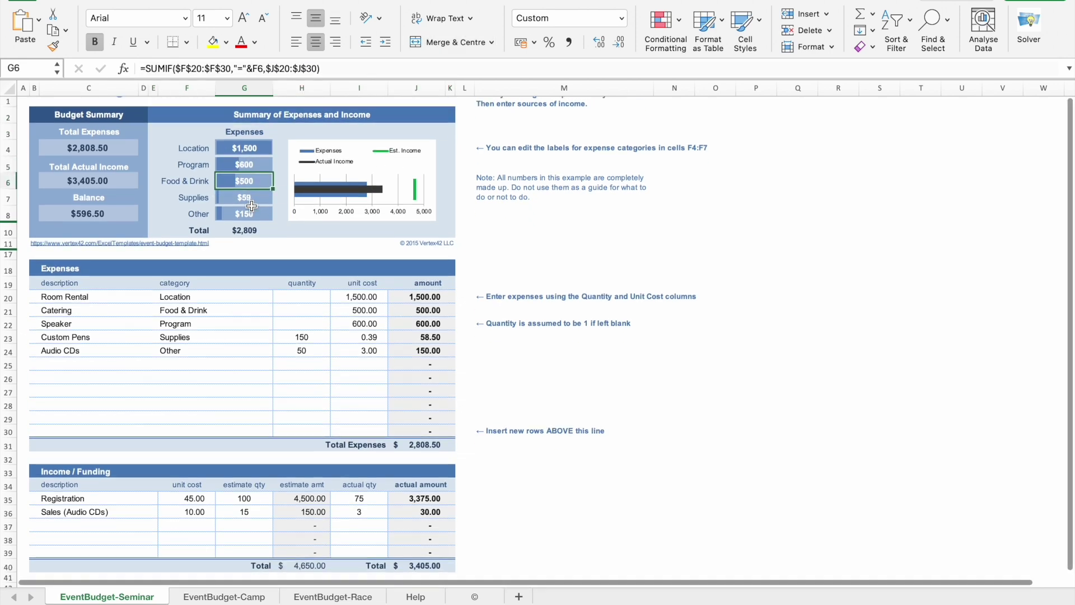
left_click(69, 268)
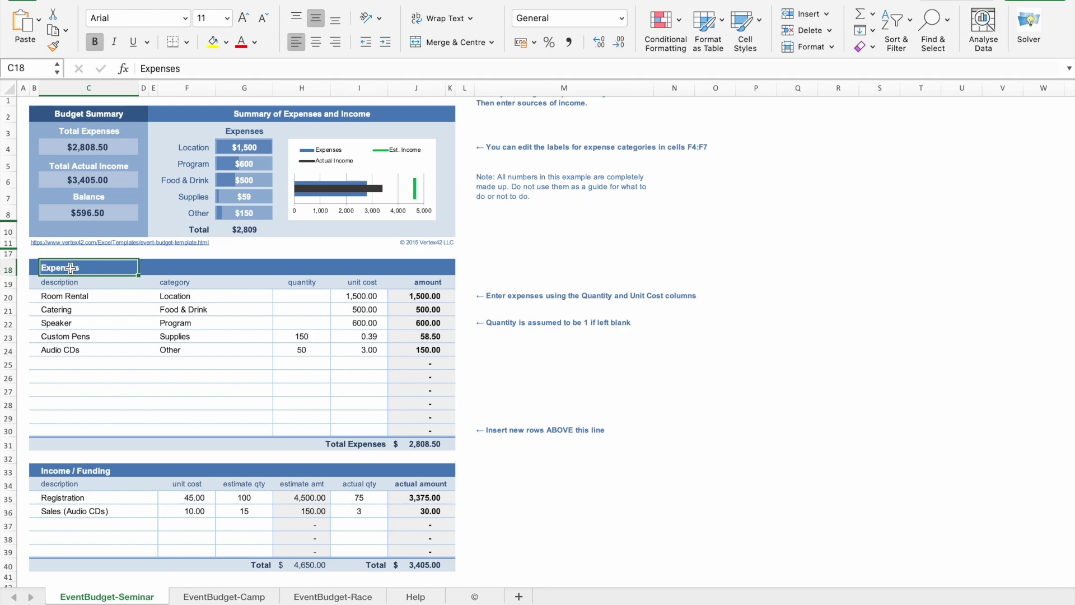
left_click(73, 301)
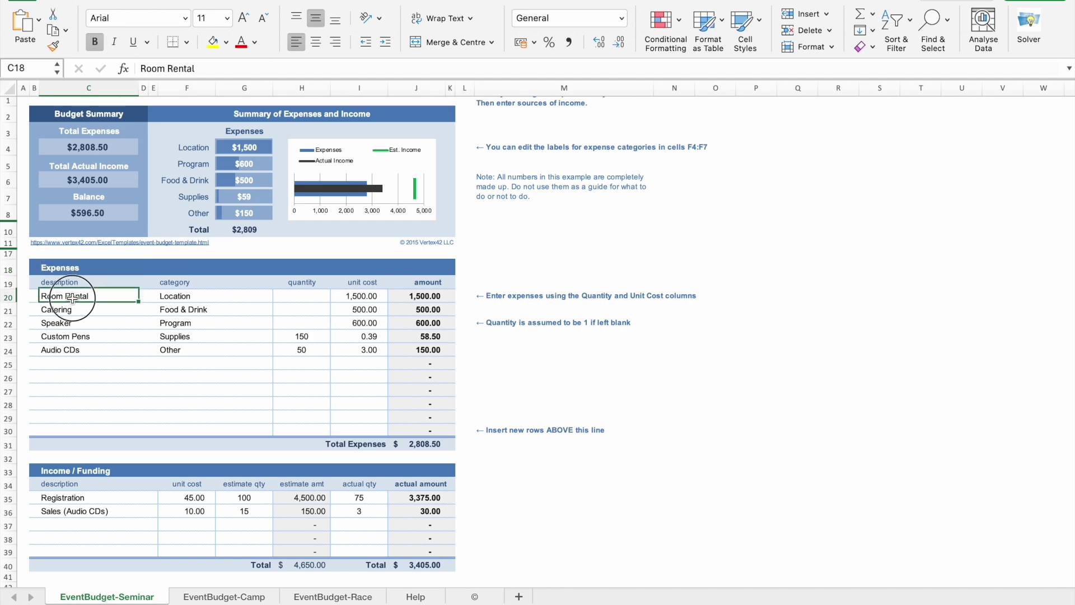
left_click(211, 293)
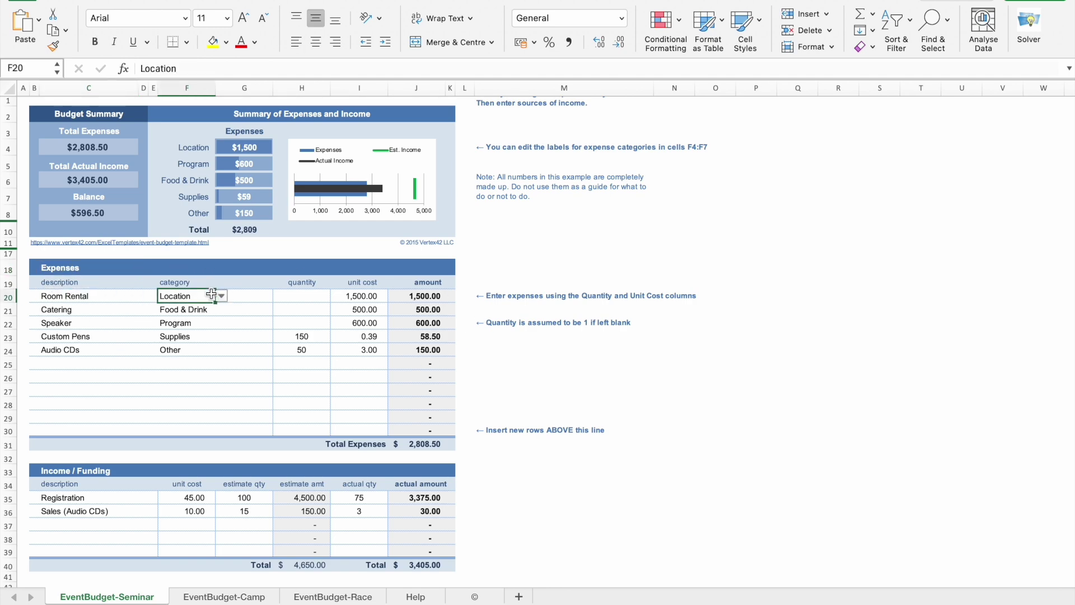
left_click(303, 296)
left_click(377, 297)
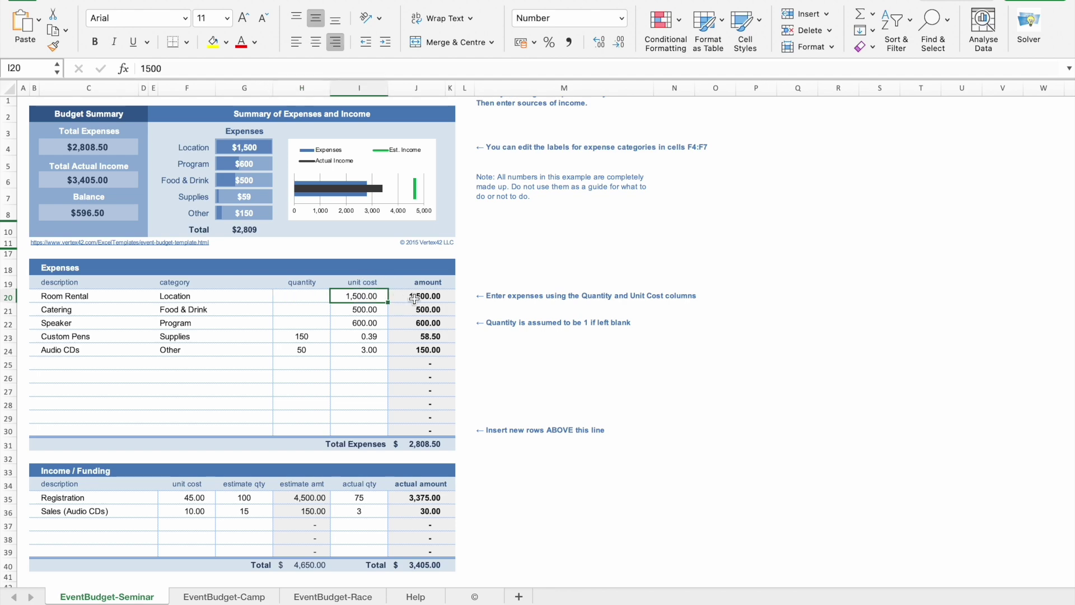
scroll(418, 299, "down", 3)
left_click(323, 352)
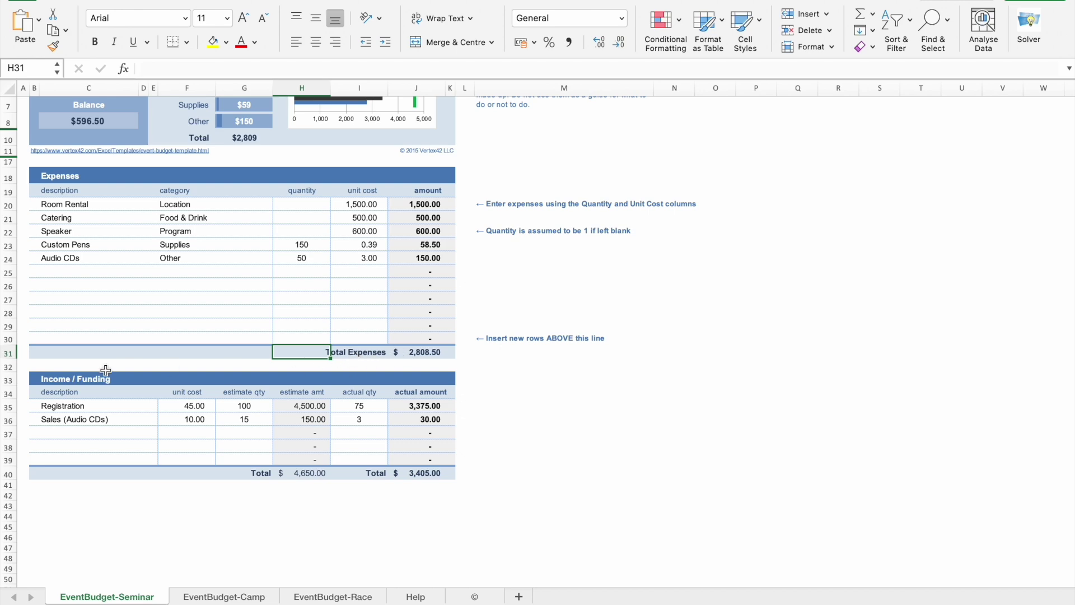
left_click(59, 383)
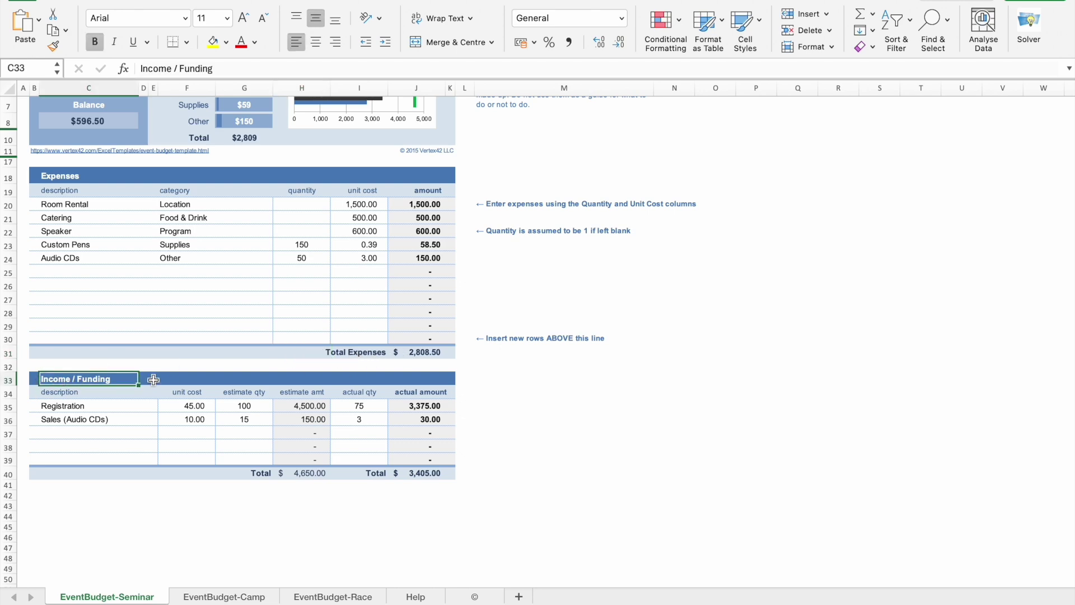
left_click(84, 409)
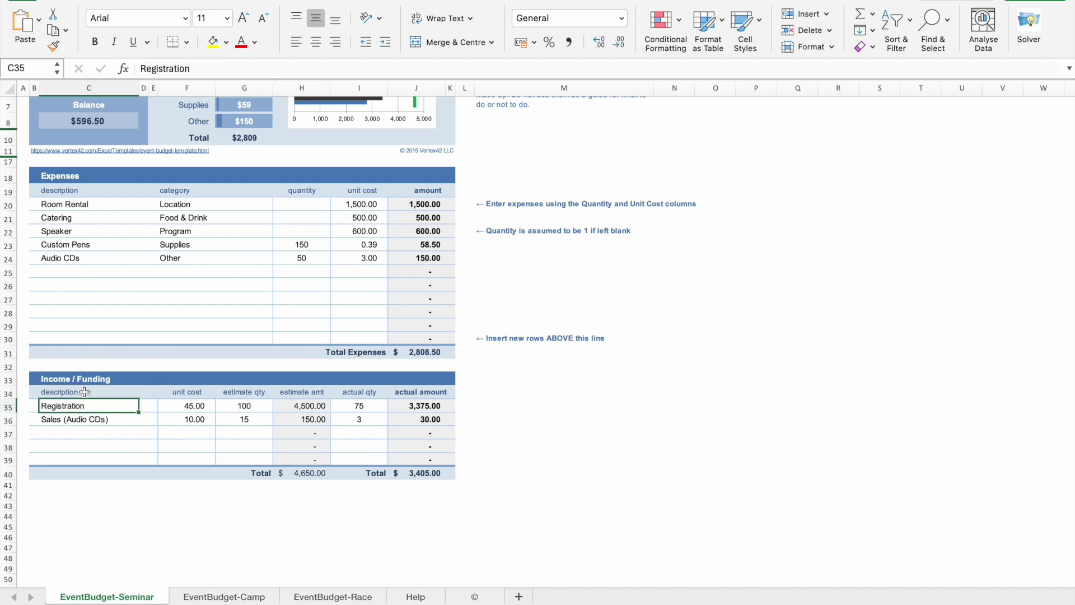
left_click(262, 394)
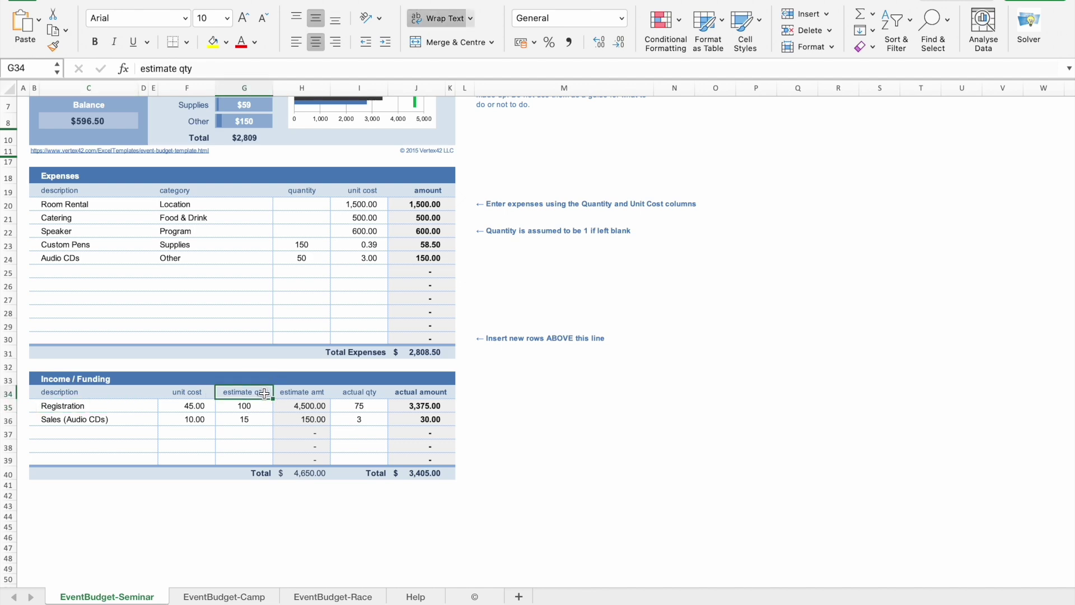
left_click(305, 395)
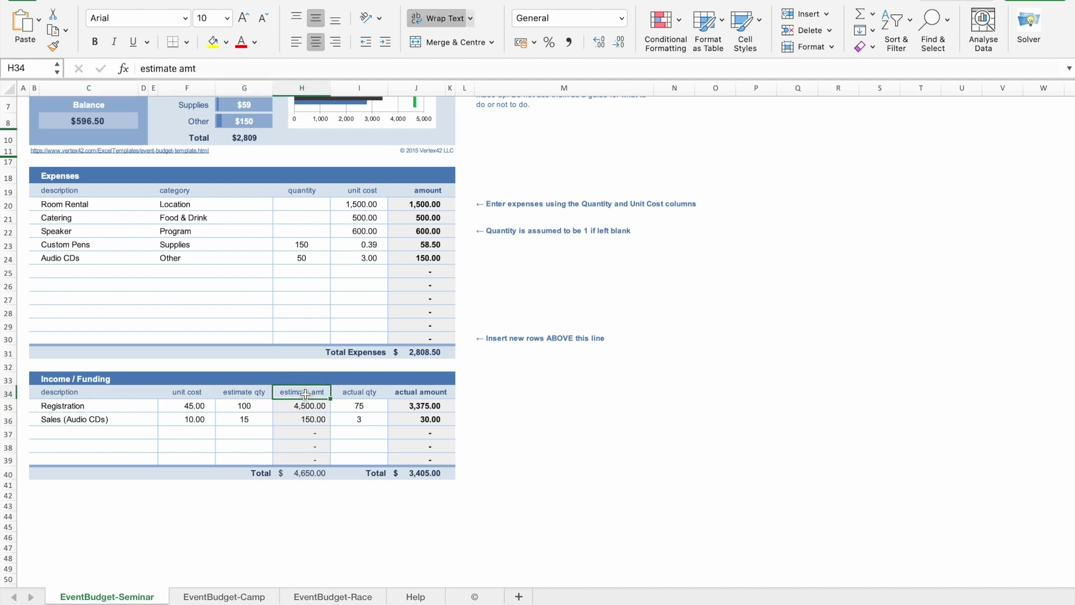
left_click(367, 396)
left_click(424, 391)
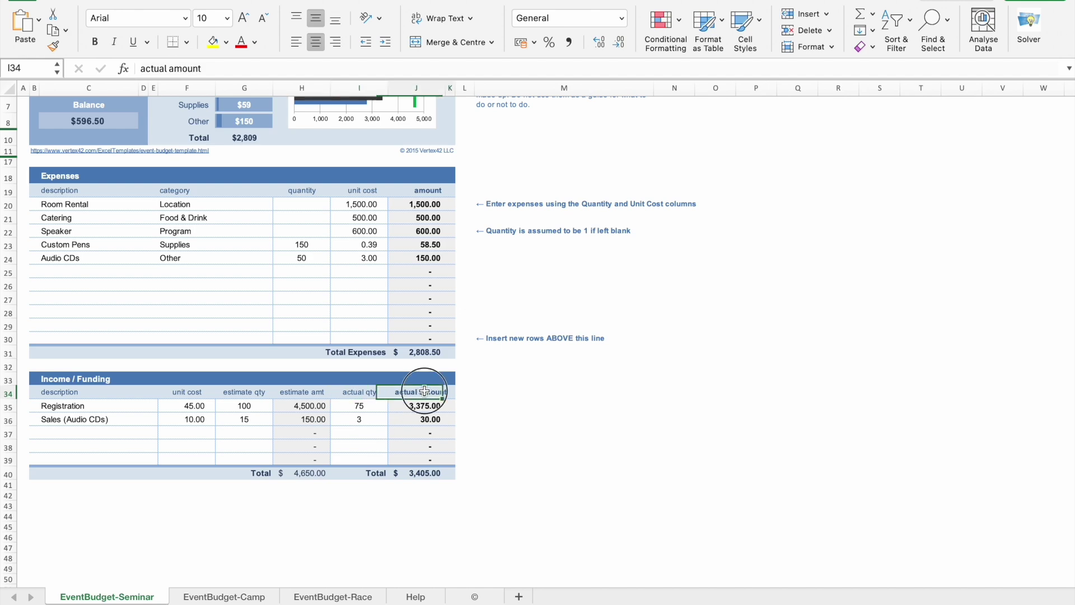
left_click(383, 474)
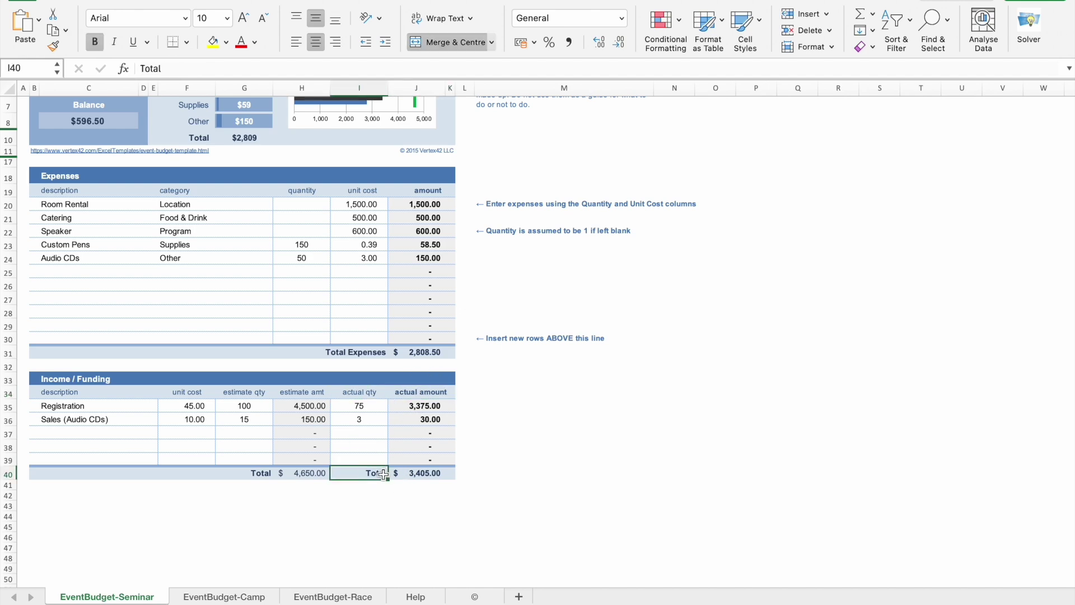
scroll(383, 474, "up", 3)
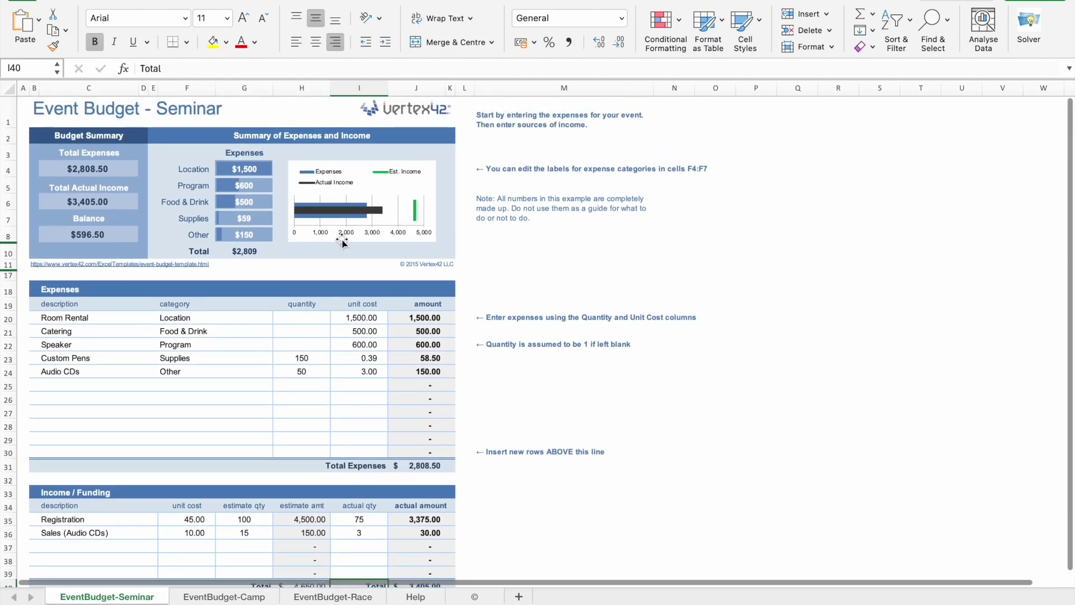
left_click(361, 175)
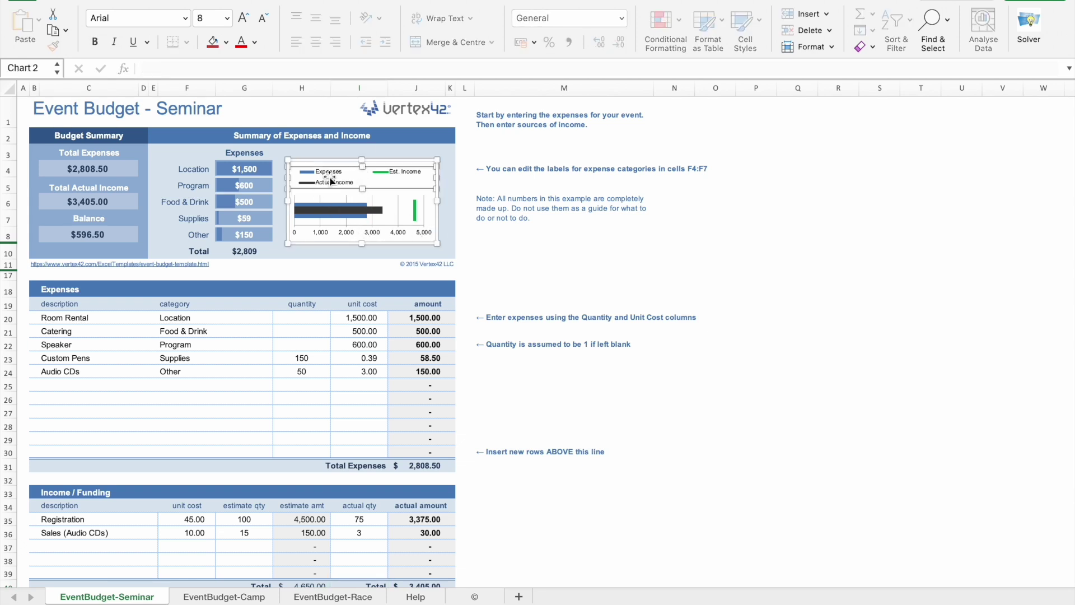
- Browse the EventBudget-Camp, EventBudget-Race and EventBudget-Seminar sheets, finishing on the Help sheet
mouse_move(355, 210)
left_click(224, 596)
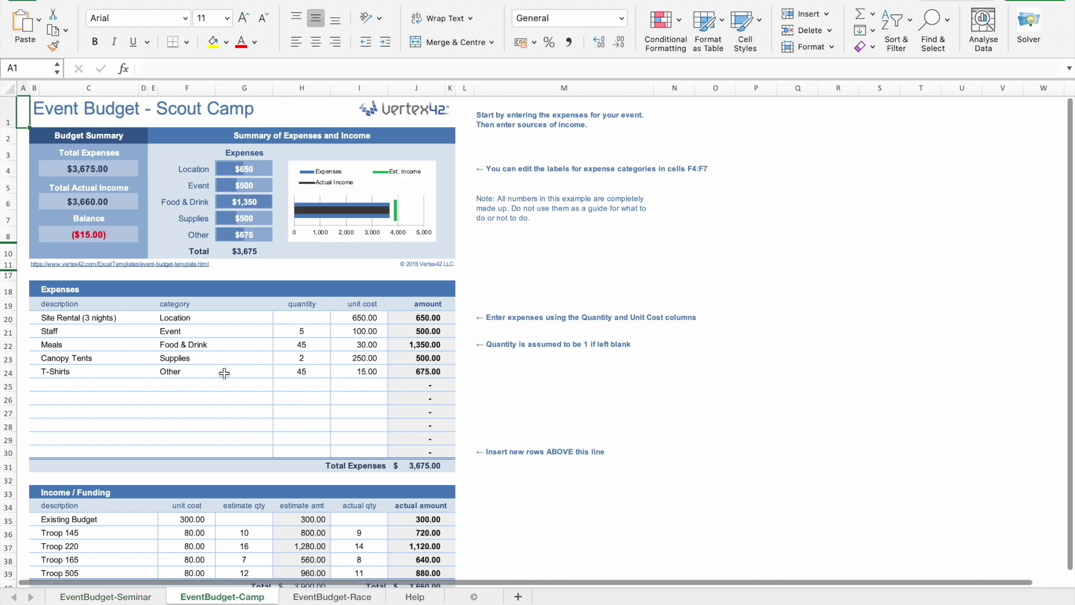
scroll(204, 345, "down", 5)
scroll(204, 345, "up", 3)
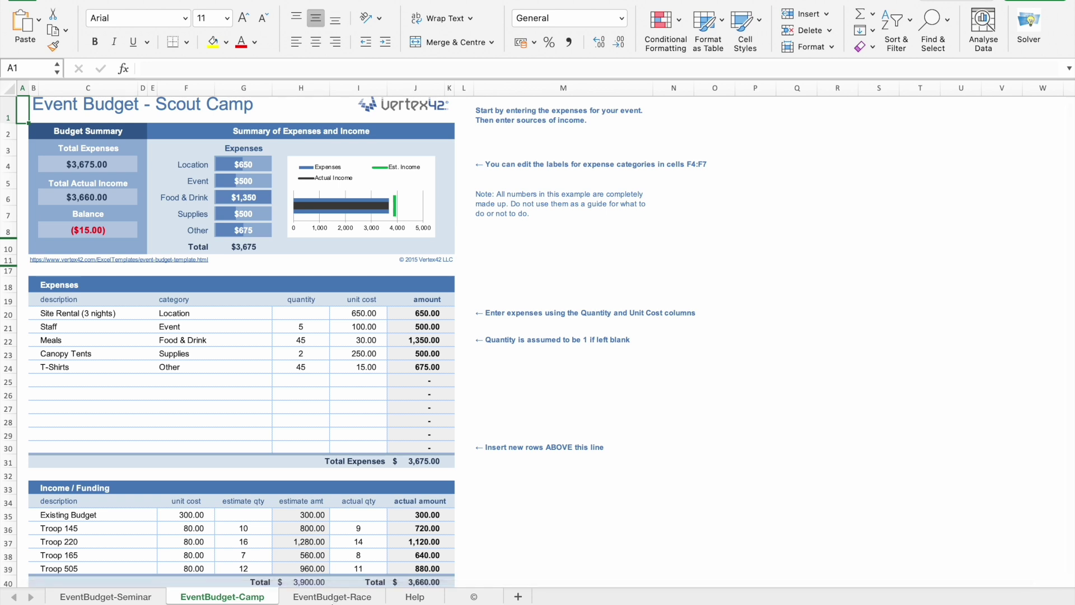
left_click(330, 598)
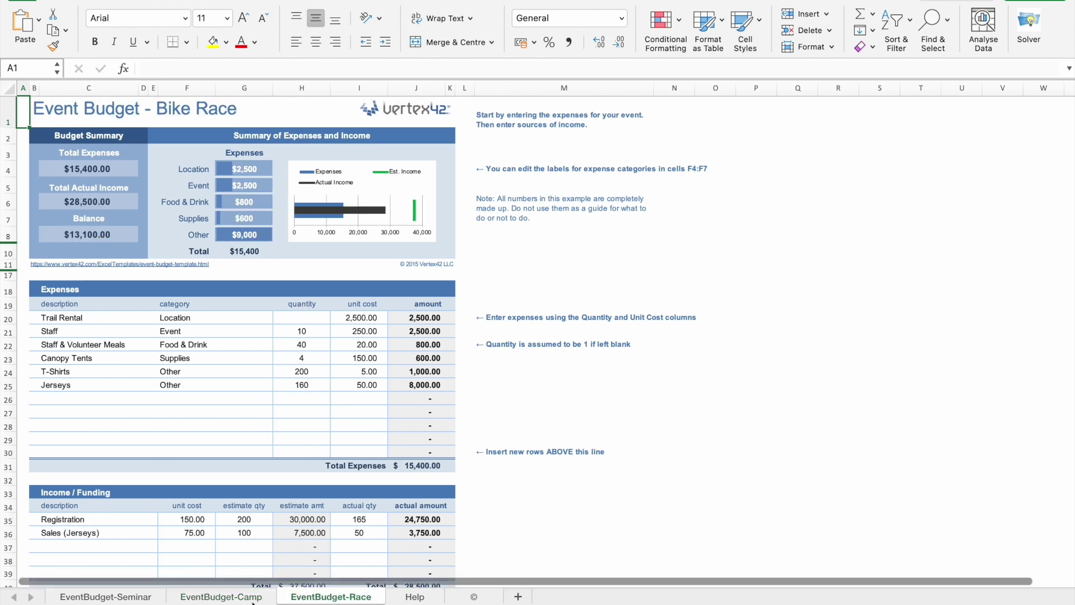
left_click(134, 598)
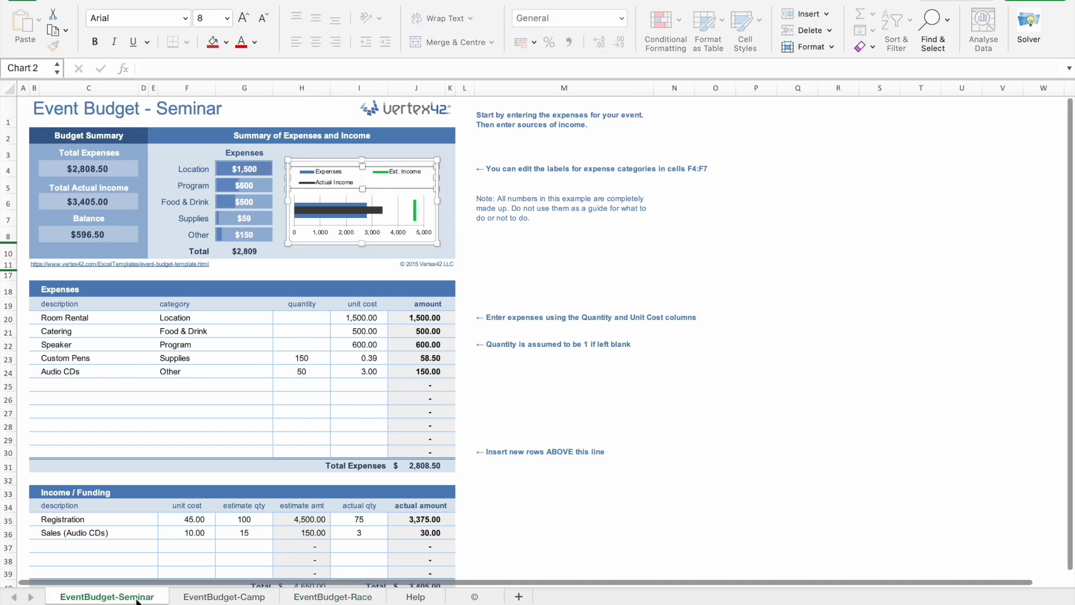
left_click(223, 598)
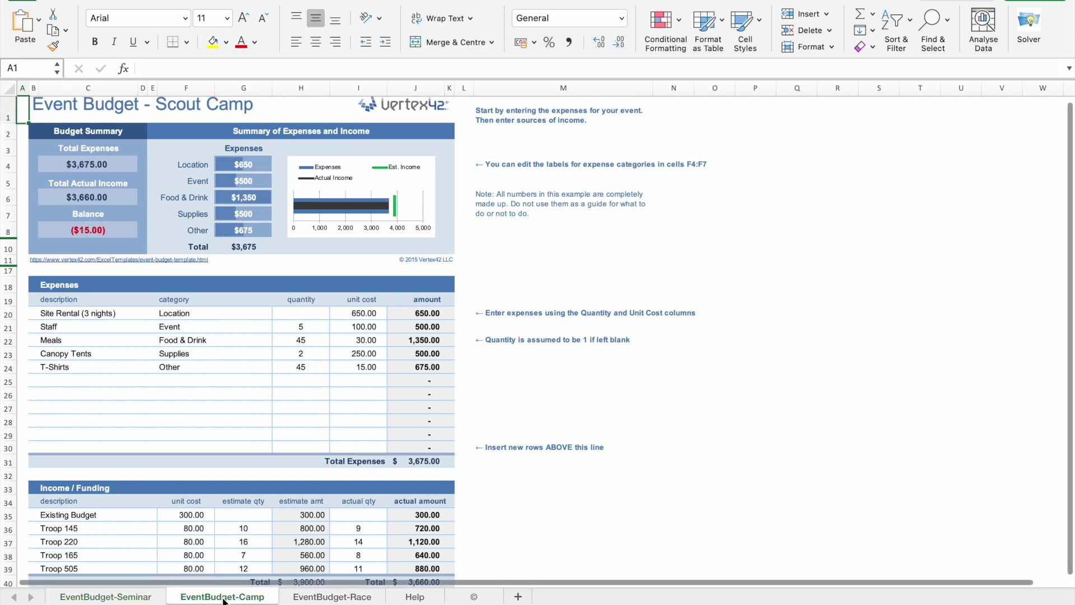
left_click(330, 597)
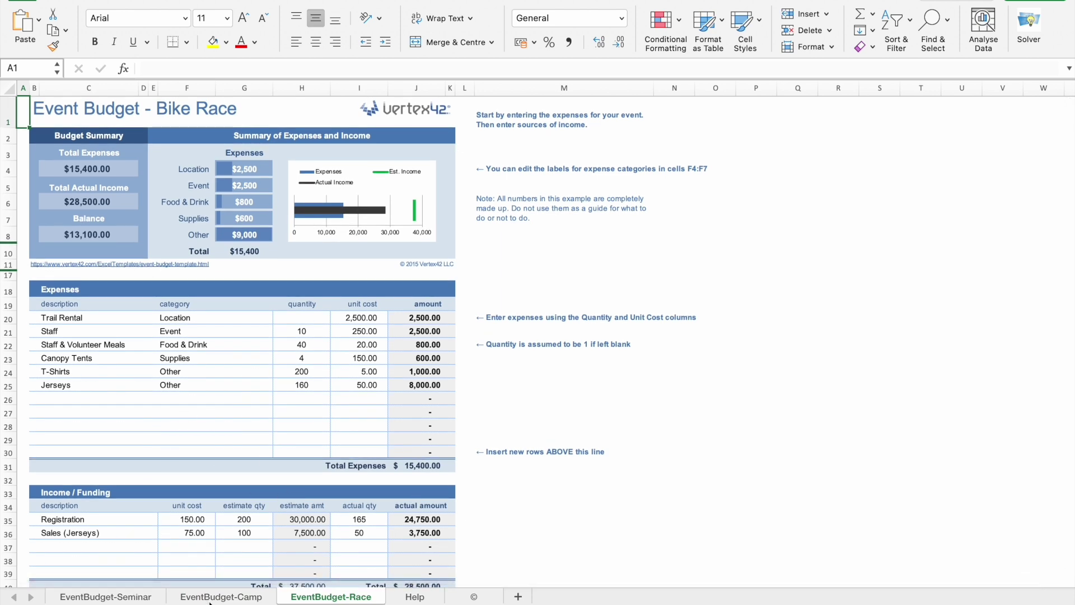
left_click(398, 599)
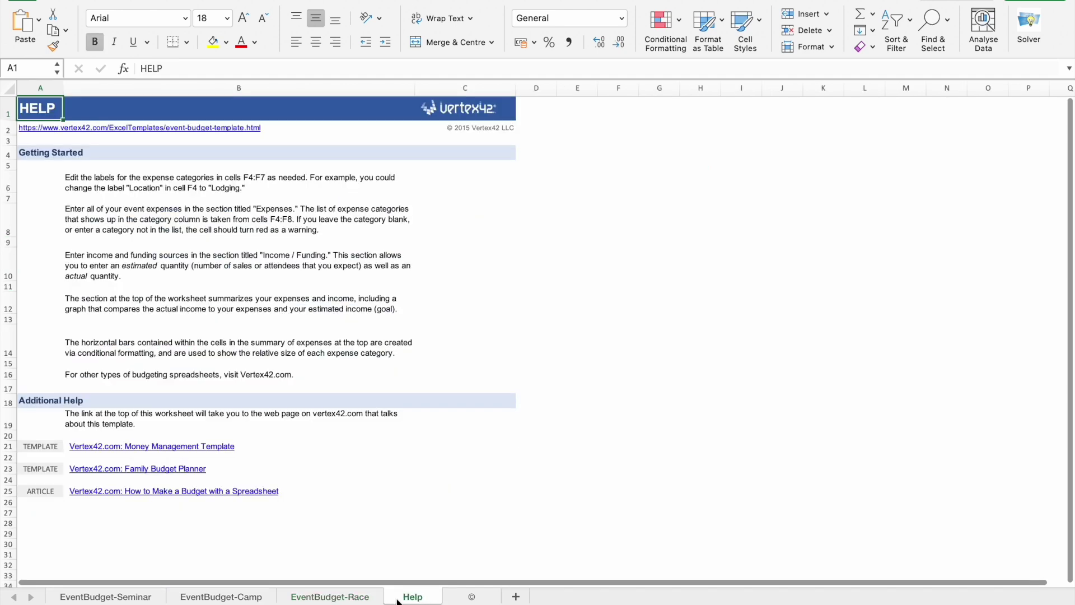
- Return to the EventBudget-Seminar sheet, then highlight HubSpot's '73 Free Excel Templates' heading
left_click(129, 598)
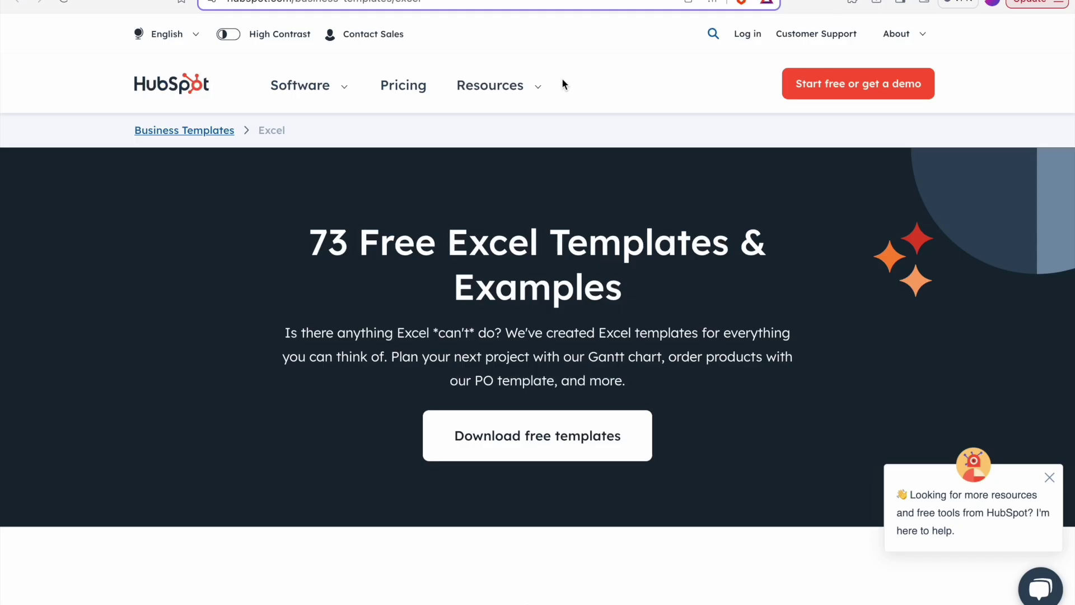
scroll(562, 79, "down", 1)
scroll(367, 201, "up", 1)
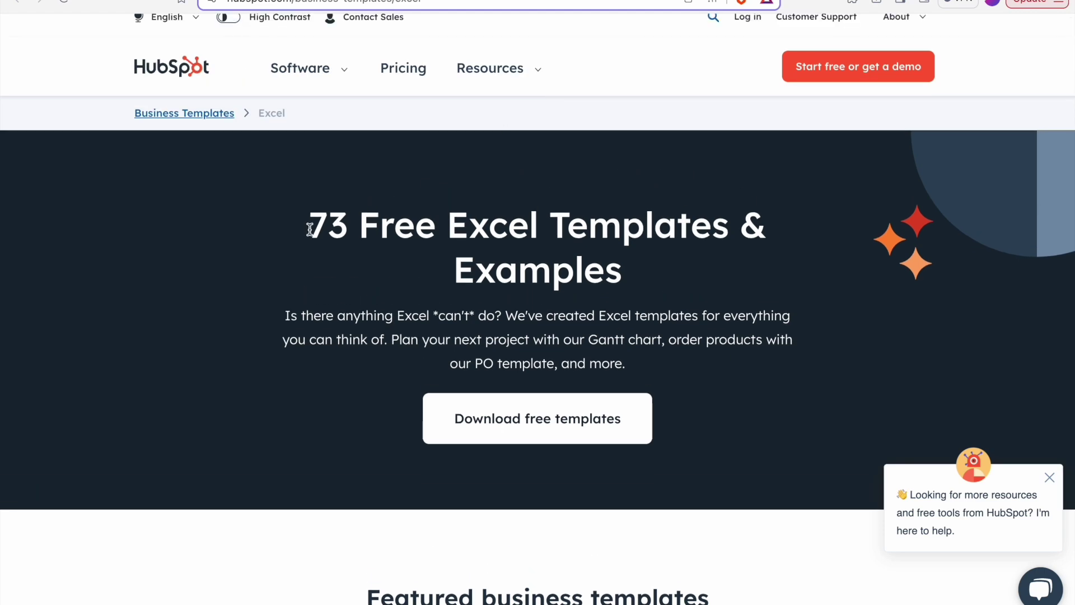
left_click_drag(310, 229, 678, 291)
- Scroll HubSpot's template grid down to the Contact List card
scroll(676, 287, "down", 12)
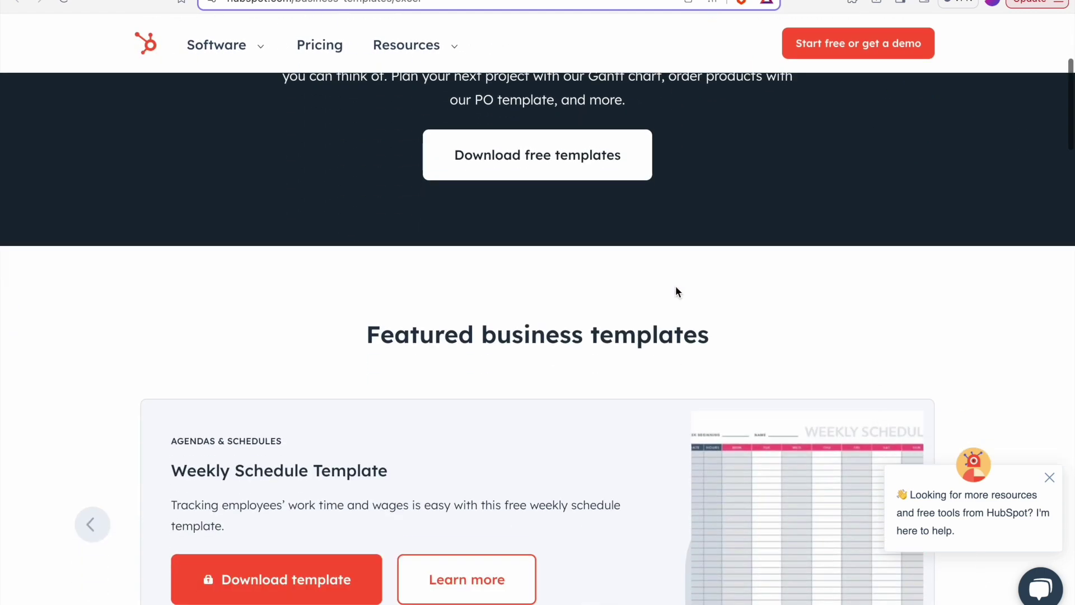
scroll(676, 287, "down", 9)
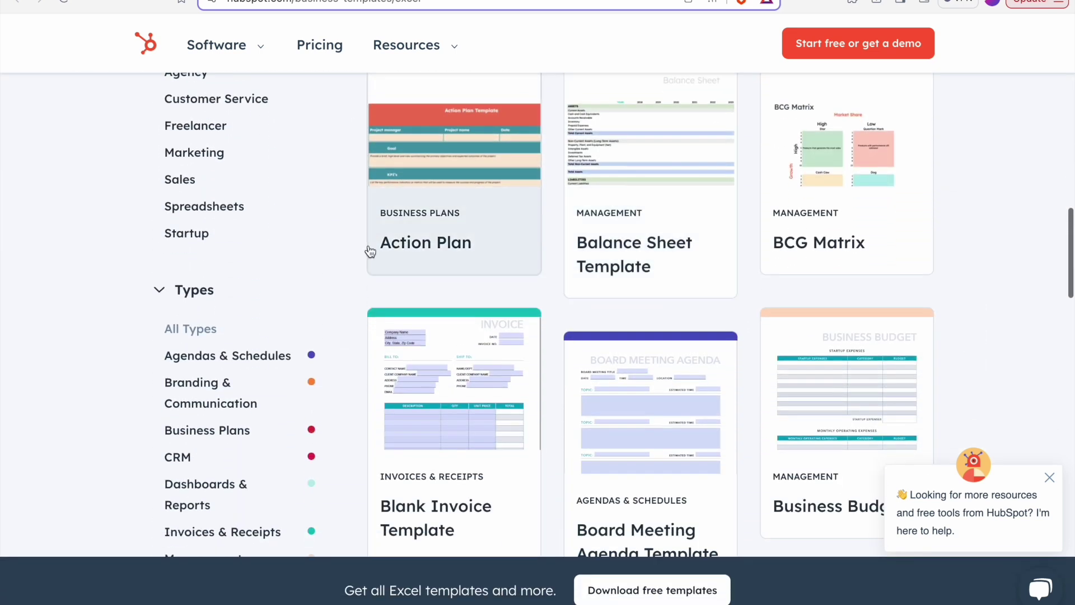
scroll(650, 295, "down", 5)
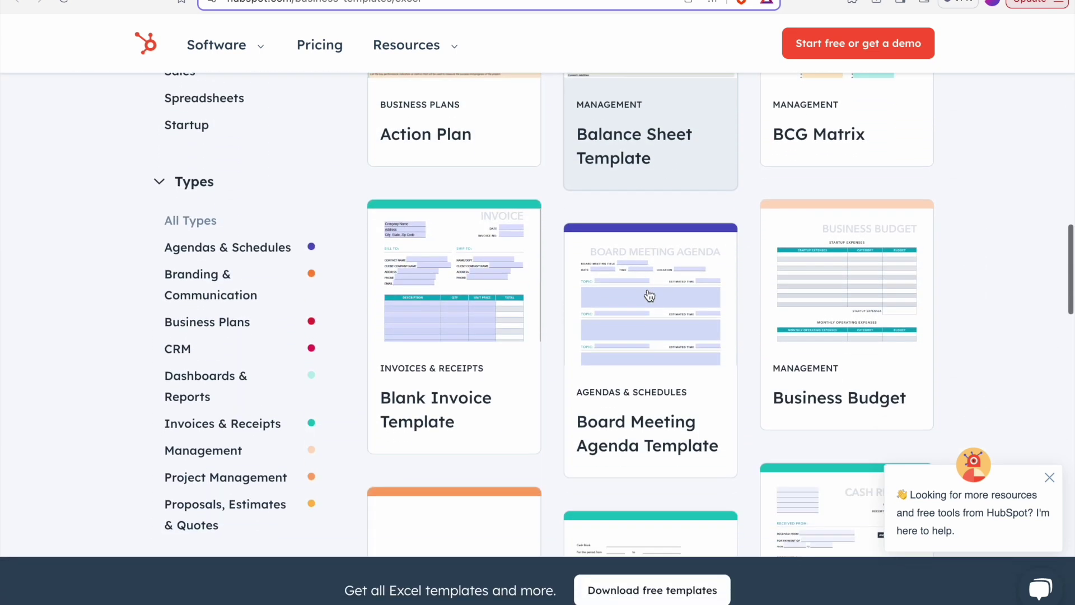
scroll(649, 295, "down", 1)
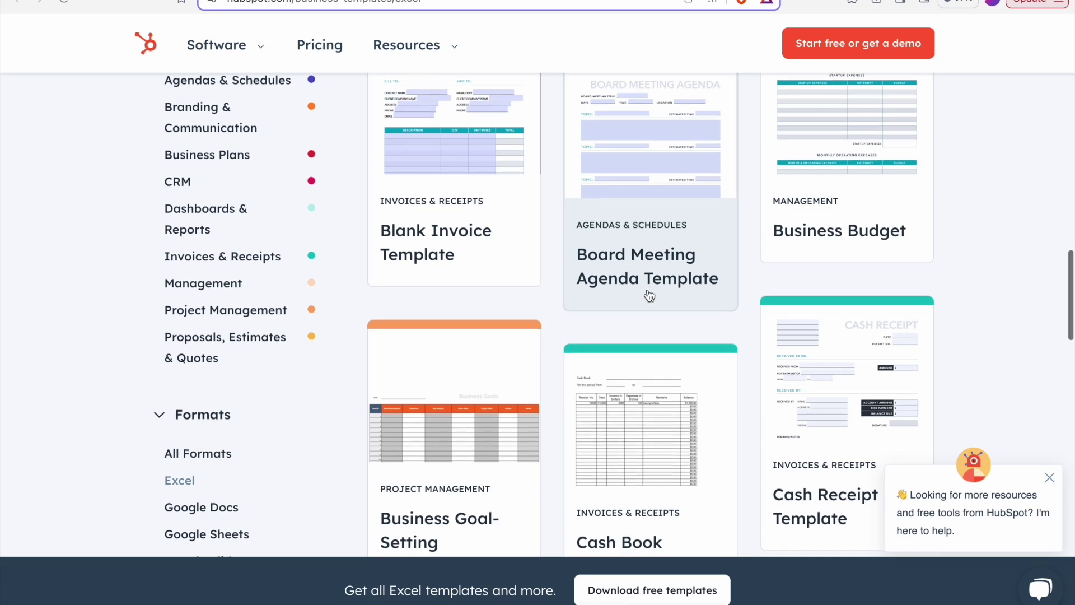
scroll(648, 293, "down", 5)
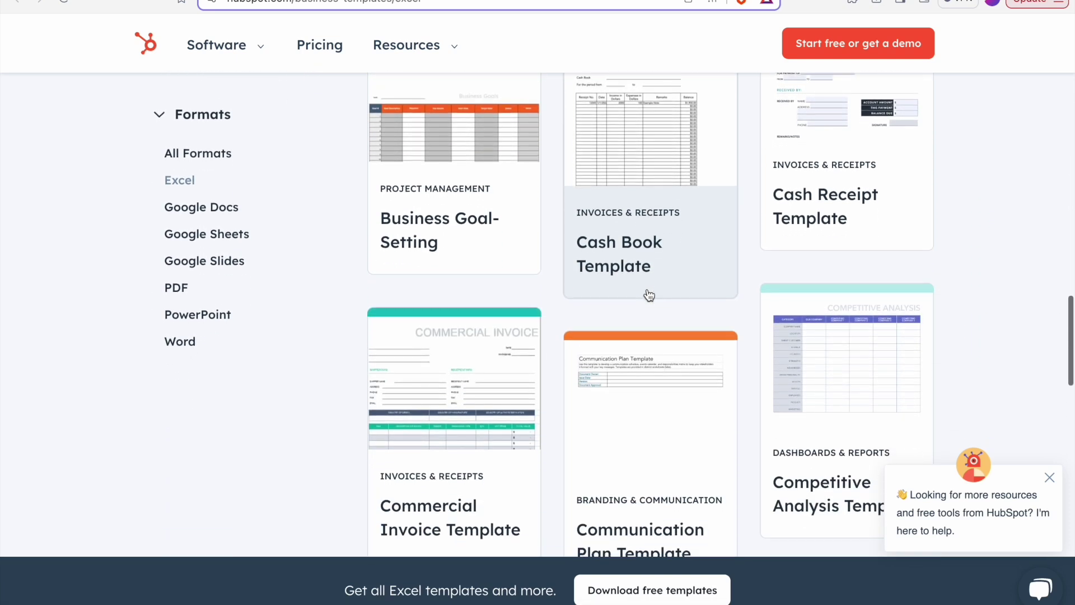
scroll(649, 295, "down", 1)
scroll(649, 295, "down", 8)
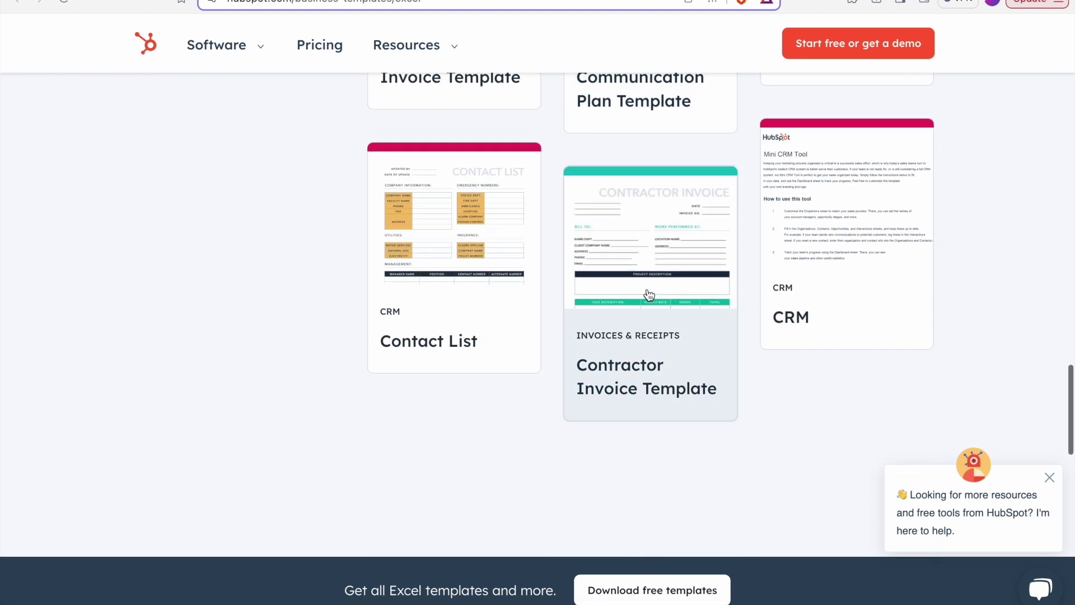
scroll(649, 295, "down", 4)
scroll(648, 293, "up", 7)
scroll(647, 292, "up", 2)
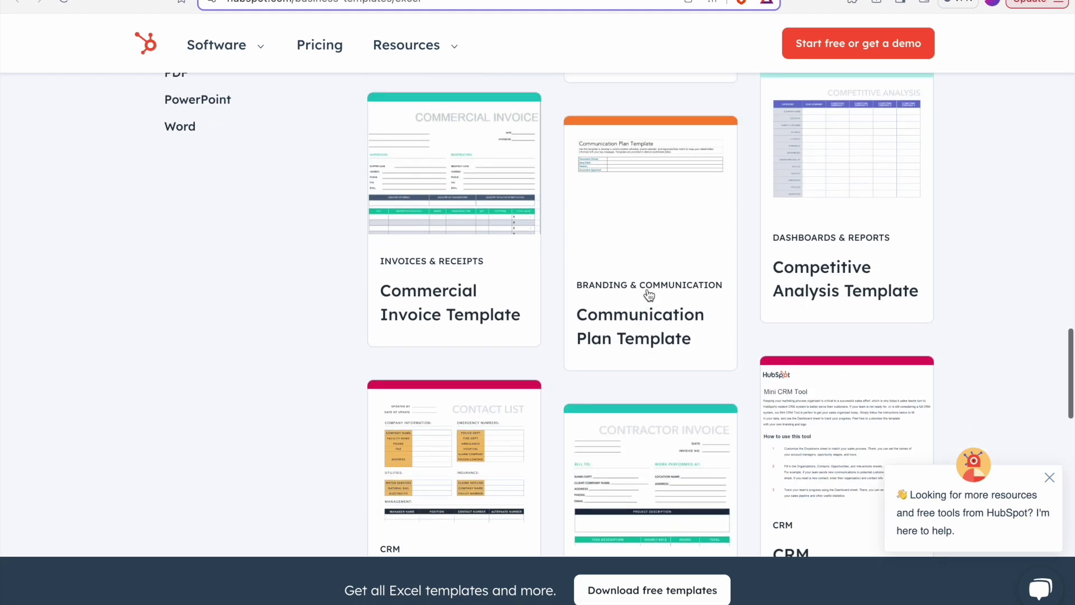
scroll(468, 458, "down", 3)
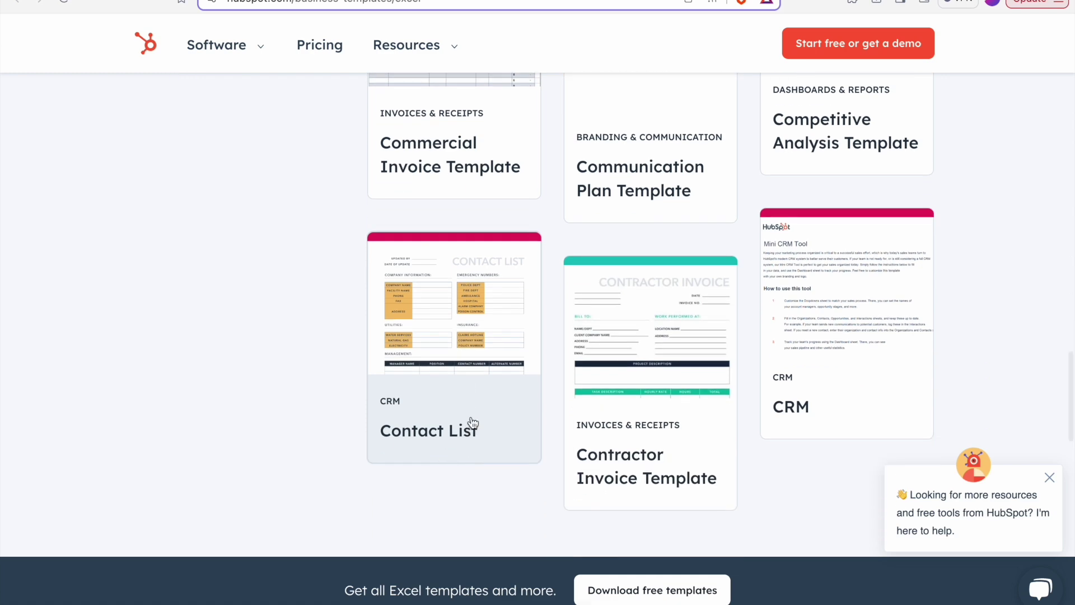
- Open HubSpot's Contact List template page and bring up its download options
left_click(474, 269)
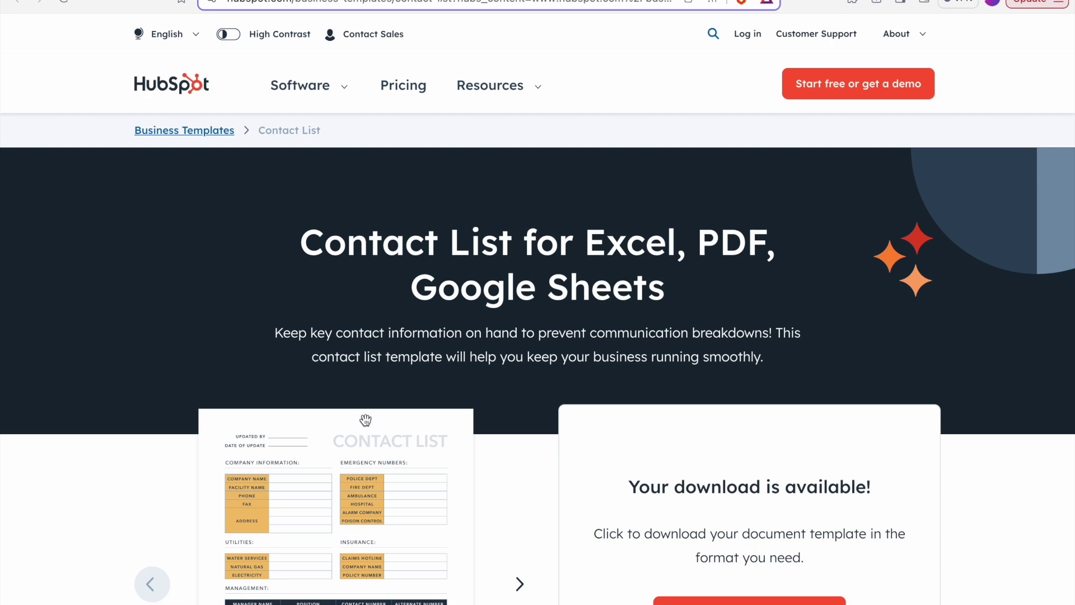
scroll(365, 420, "down", 3)
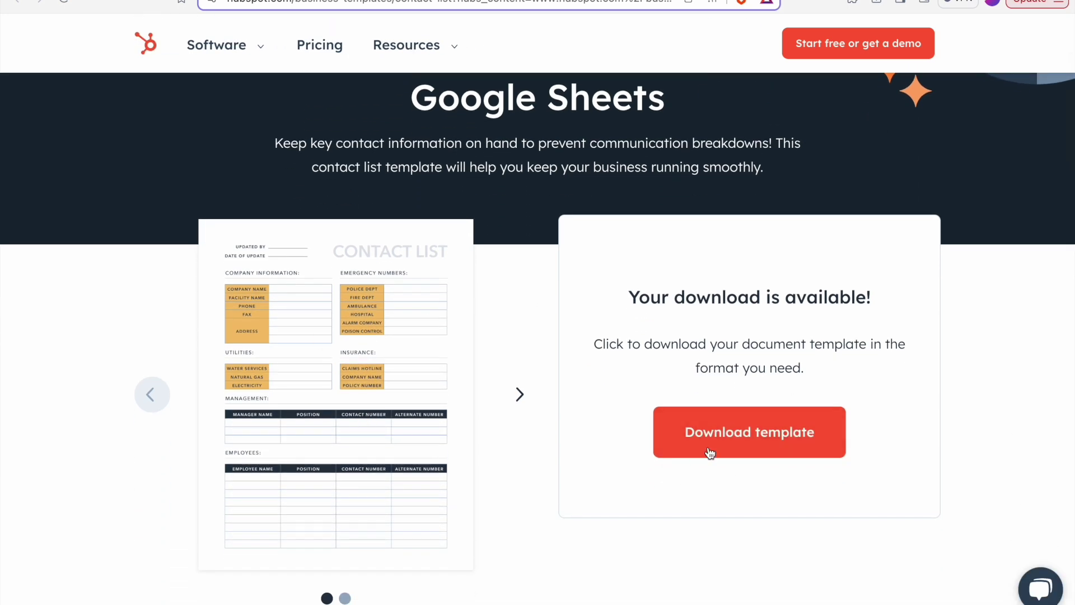
left_click(740, 445)
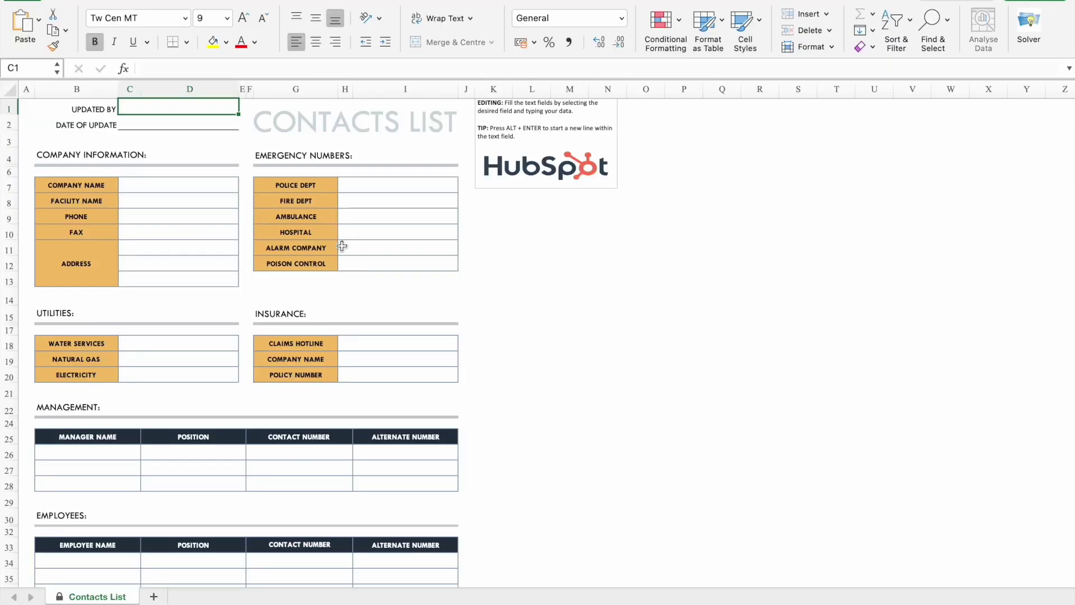
scroll(342, 246, "down", 2)
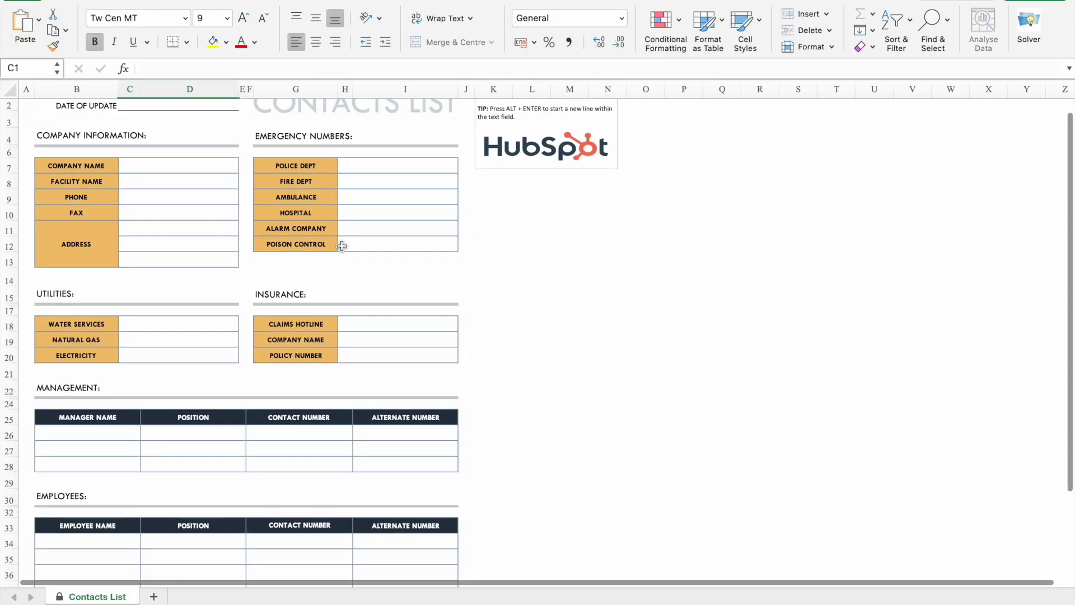
scroll(340, 243, "up", 2)
scroll(117, 158, "left", 1)
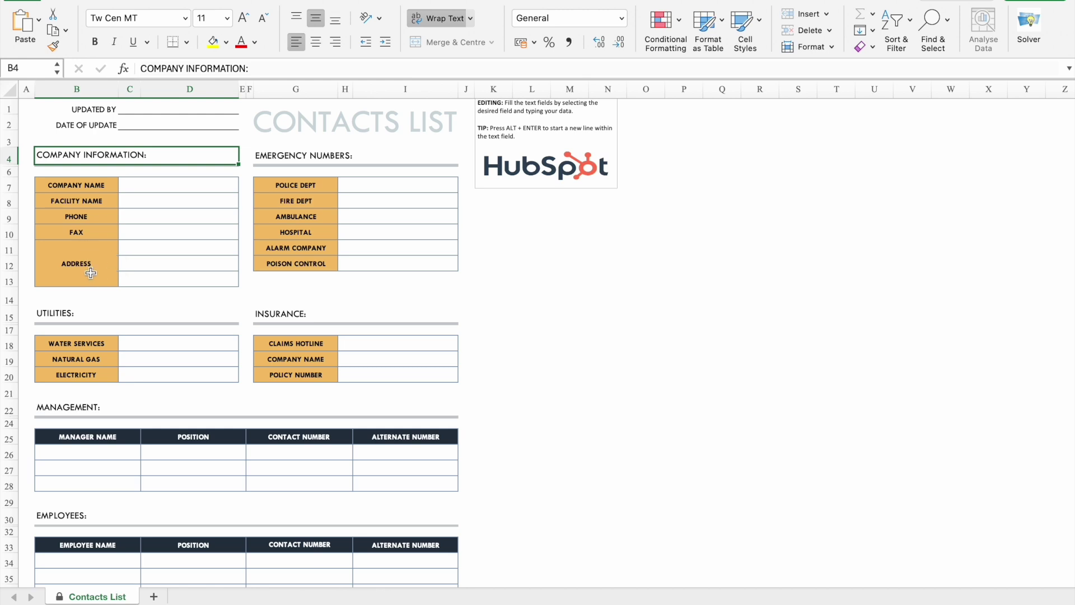
left_click(322, 156)
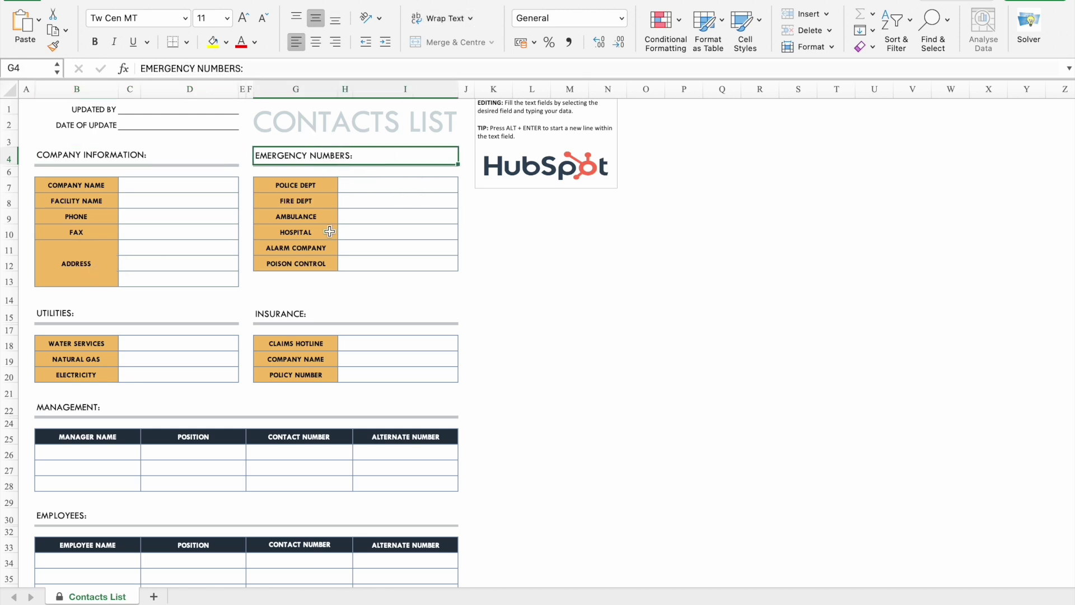
left_click(67, 316)
left_click(288, 315)
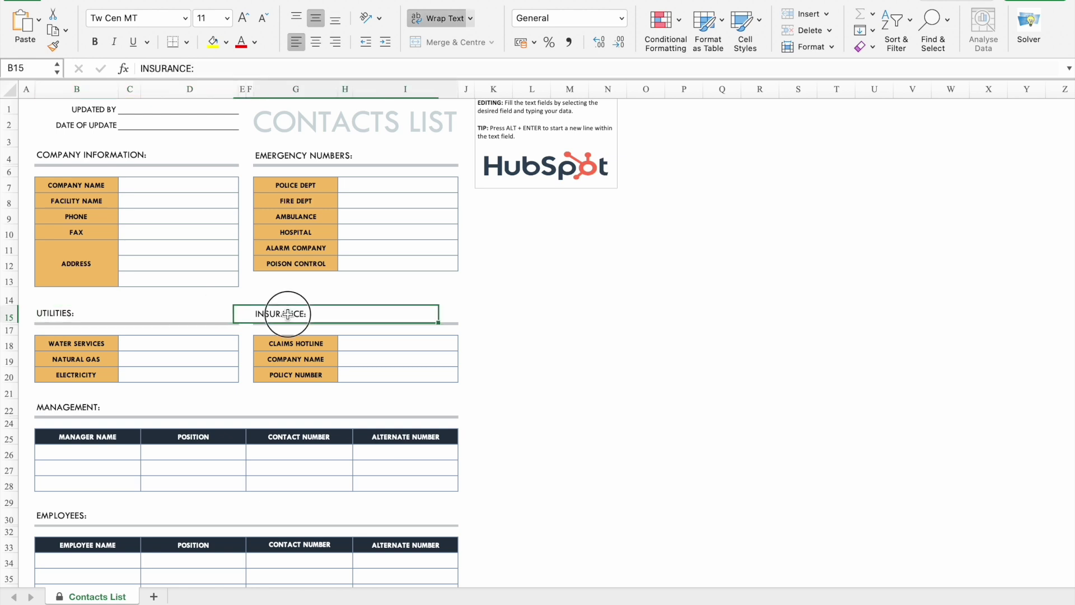
scroll(288, 314, "down", 3)
left_click(72, 330)
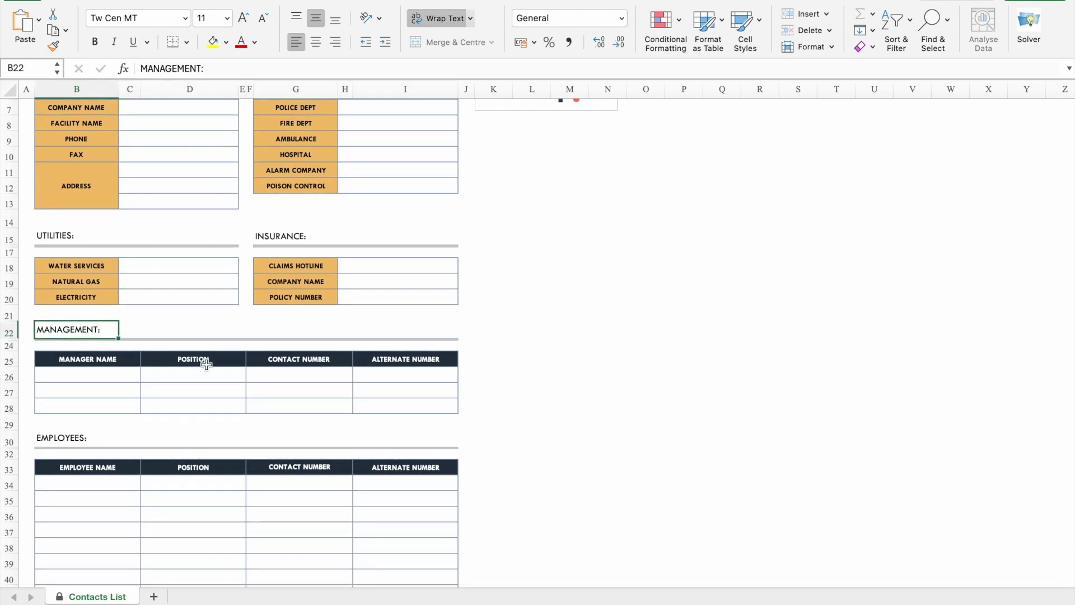
left_click(320, 360)
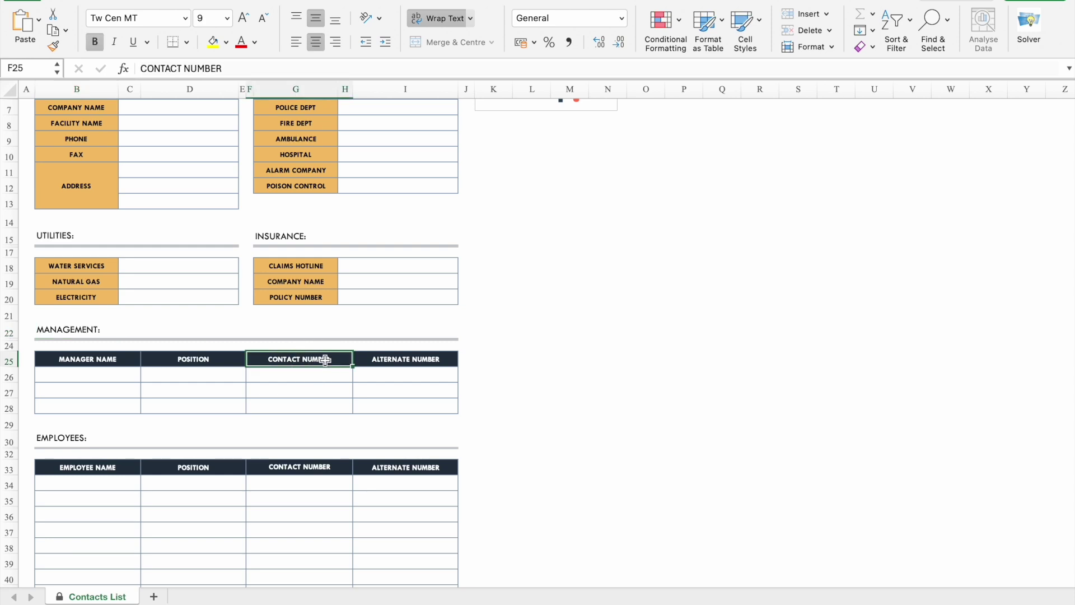
left_click(419, 363)
scroll(439, 391, "down", 4)
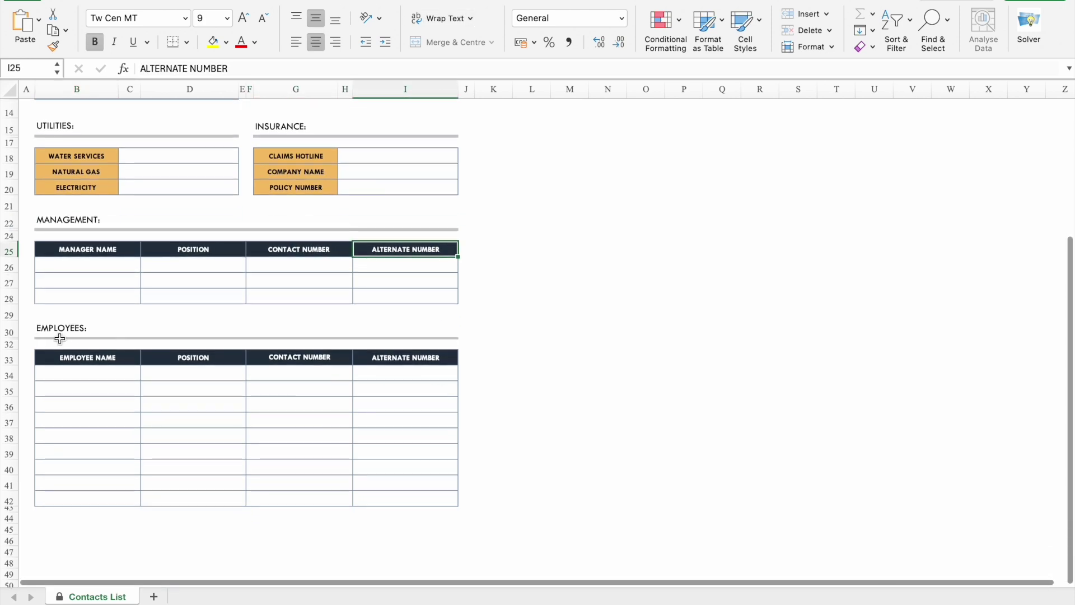
left_click(54, 330)
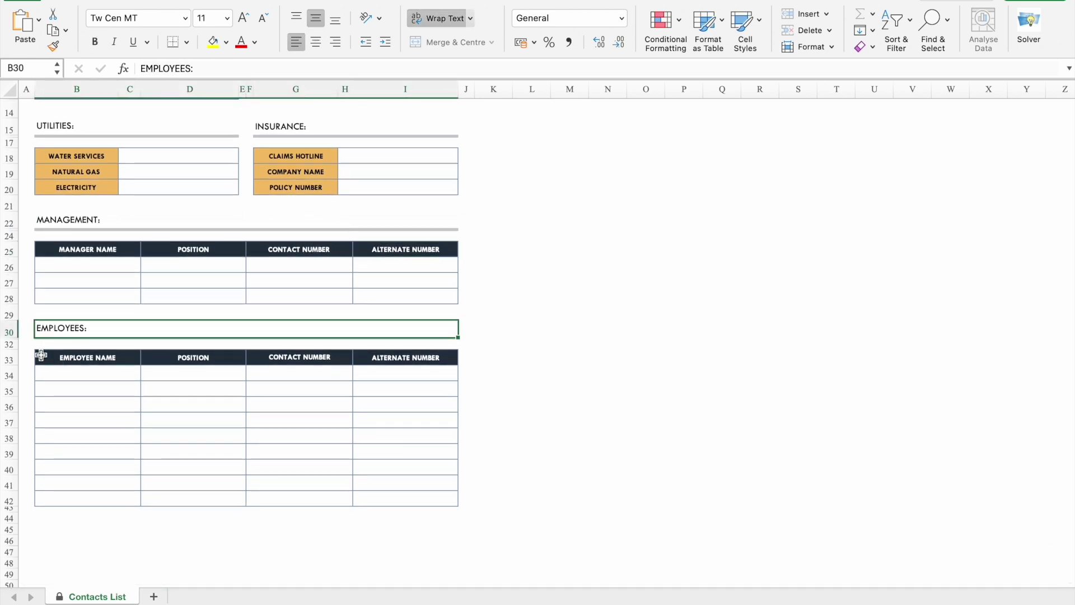
left_click(65, 359)
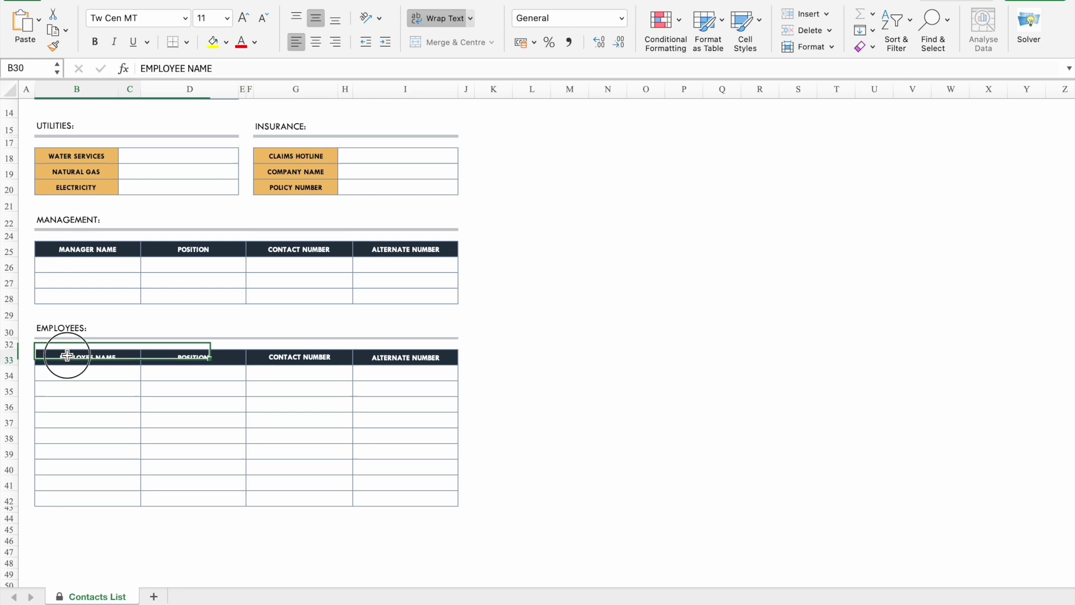
left_click(200, 363)
left_click(293, 356)
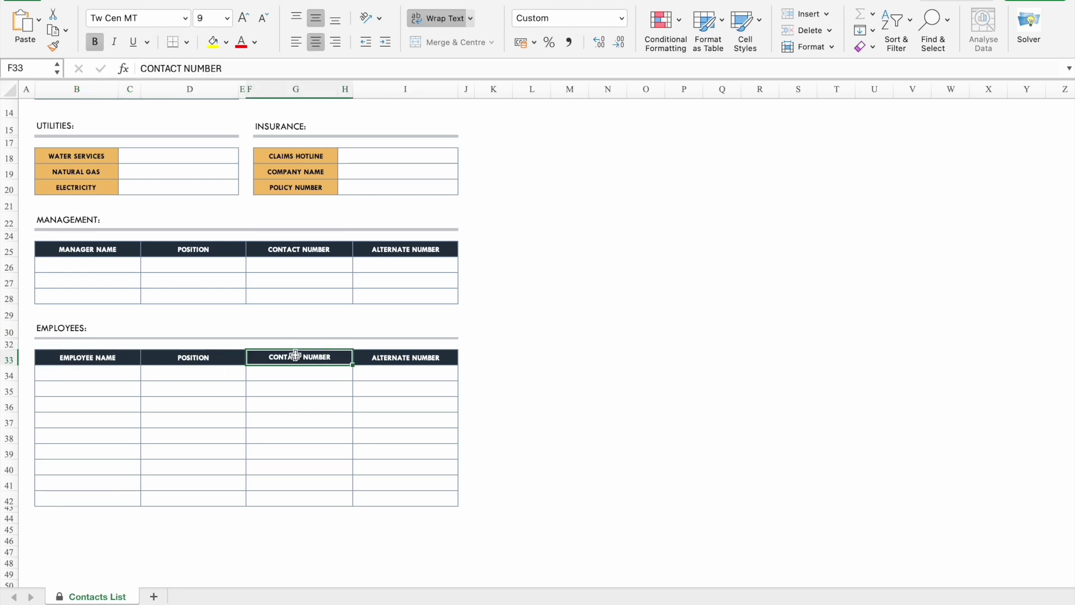
left_click(407, 358)
scroll(396, 420, "up", 5)
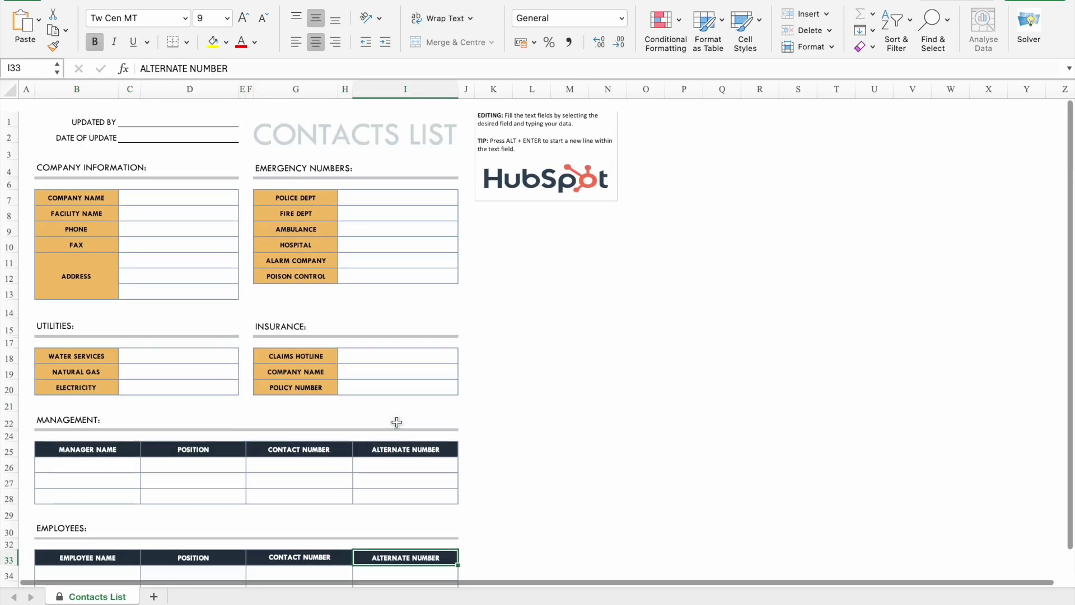
scroll(396, 422, "down", 1)
scroll(235, 204, "up", 2)
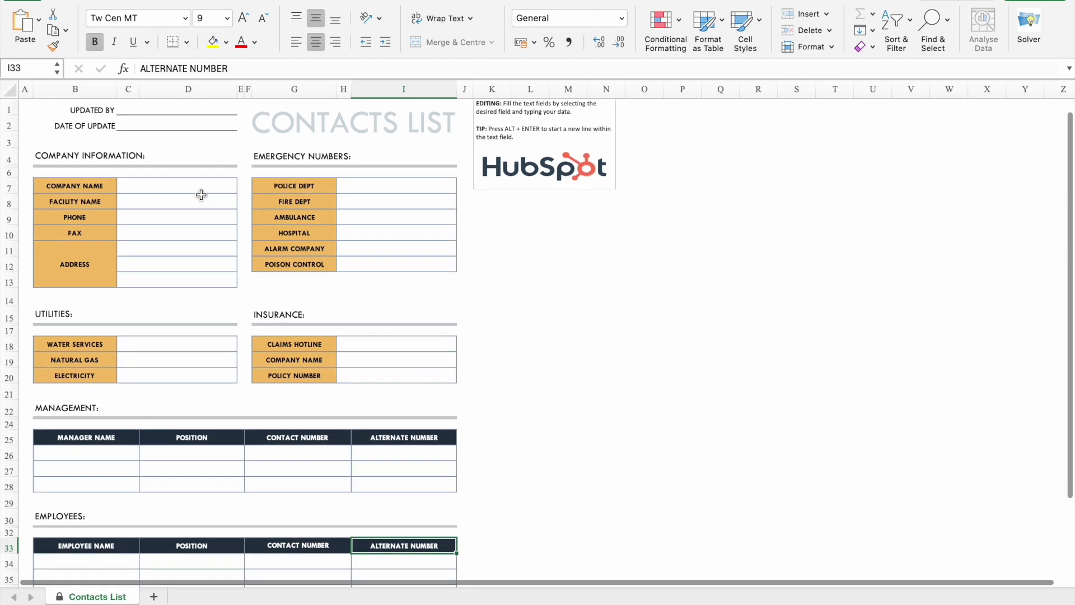
left_click(89, 109)
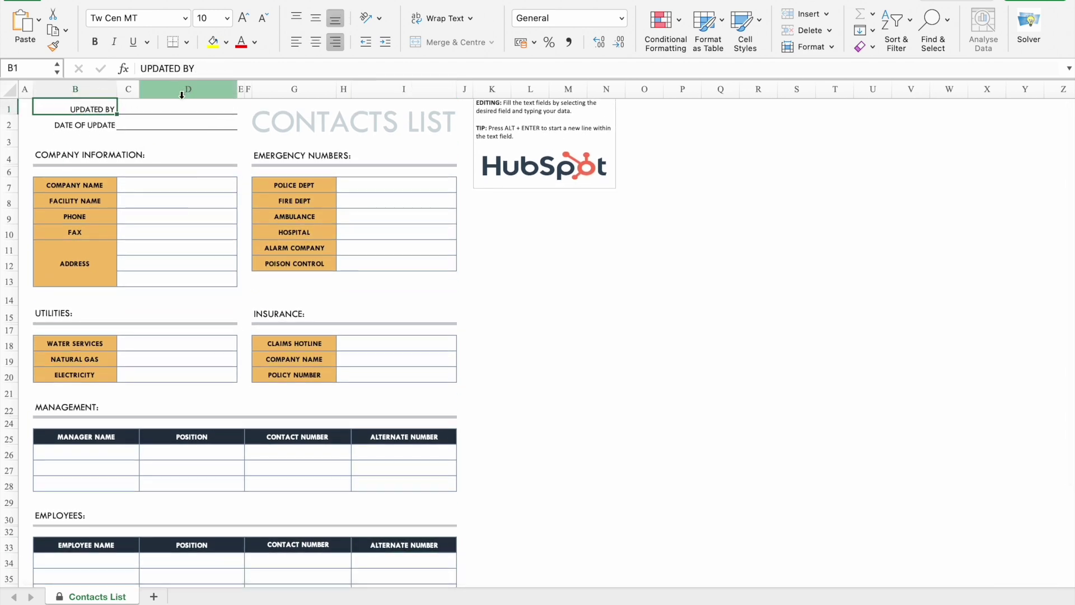
left_click(150, 105)
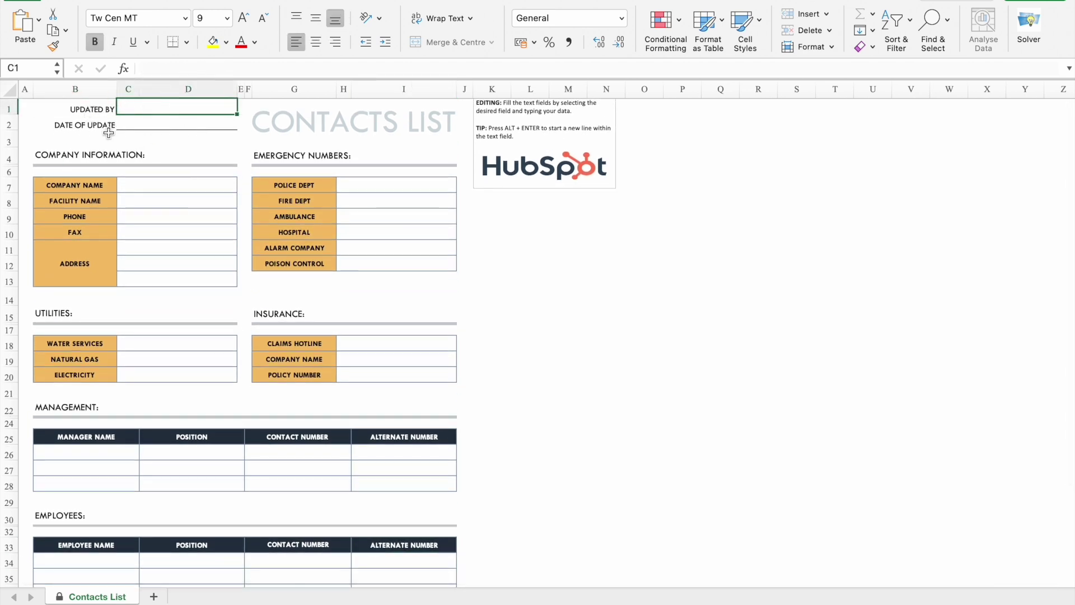
left_click(81, 126)
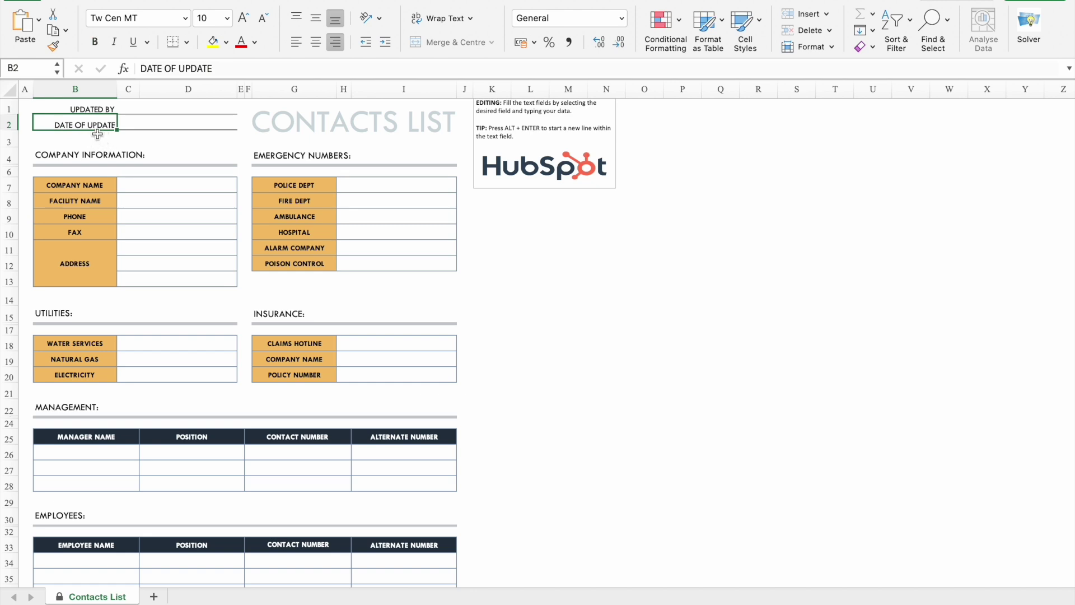
left_click(193, 122)
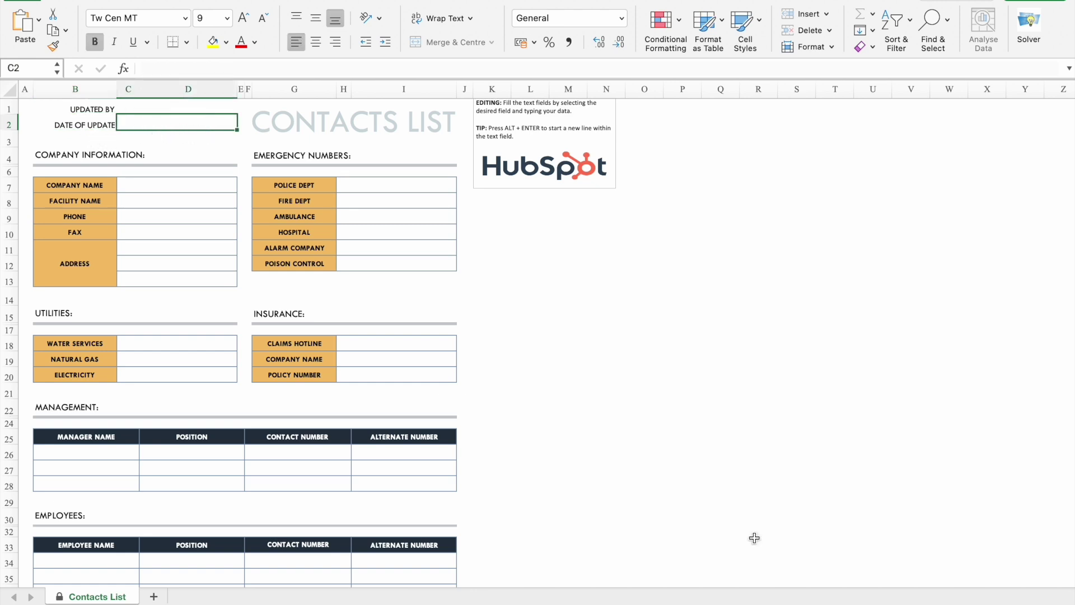
left_click(633, 373)
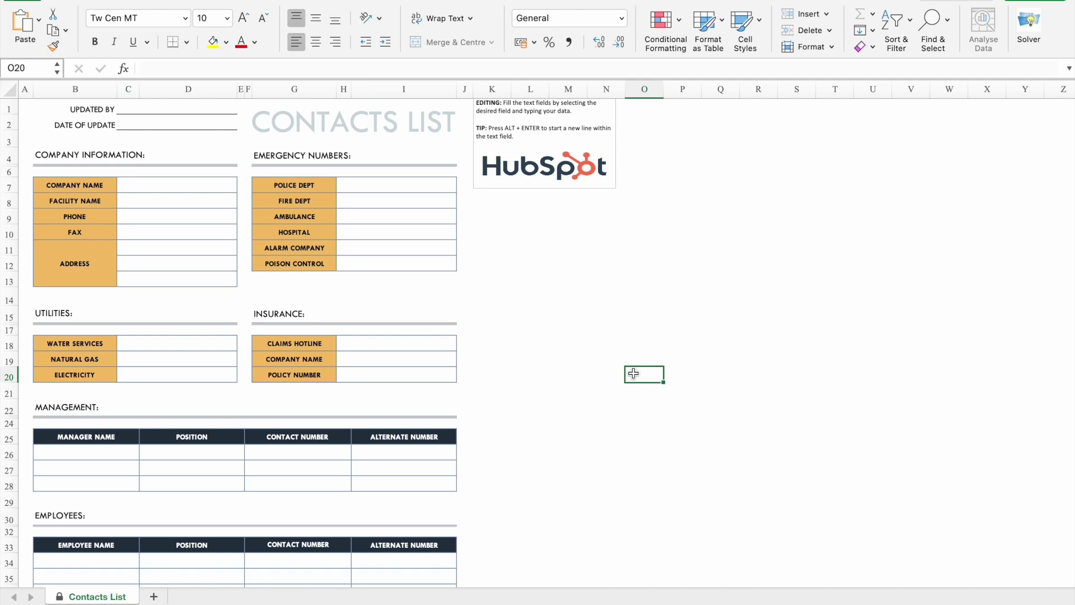